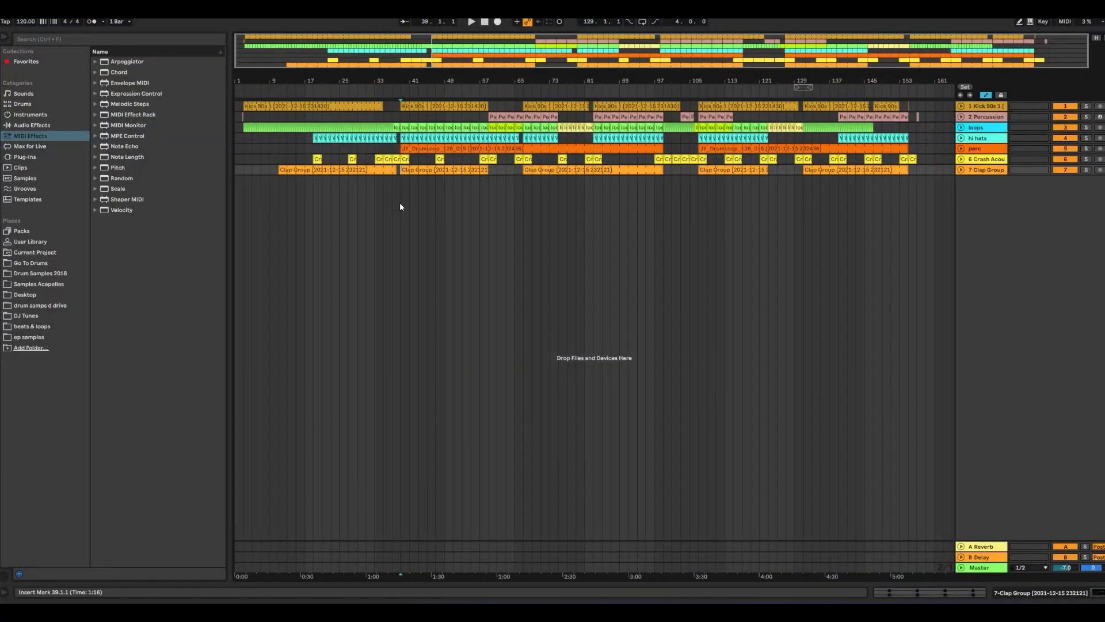
# Play the arrangement from bar 31, jump ahead to bar 57, and switch to Session view
pyautogui.click(369, 202)
pyautogui.press('space')
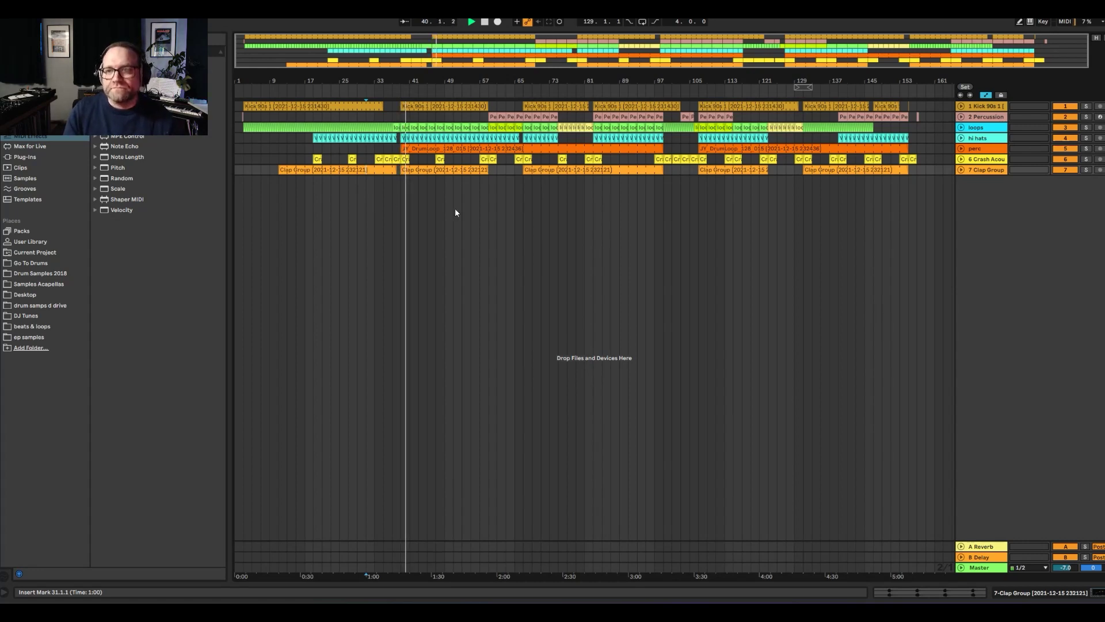
pyautogui.click(482, 191)
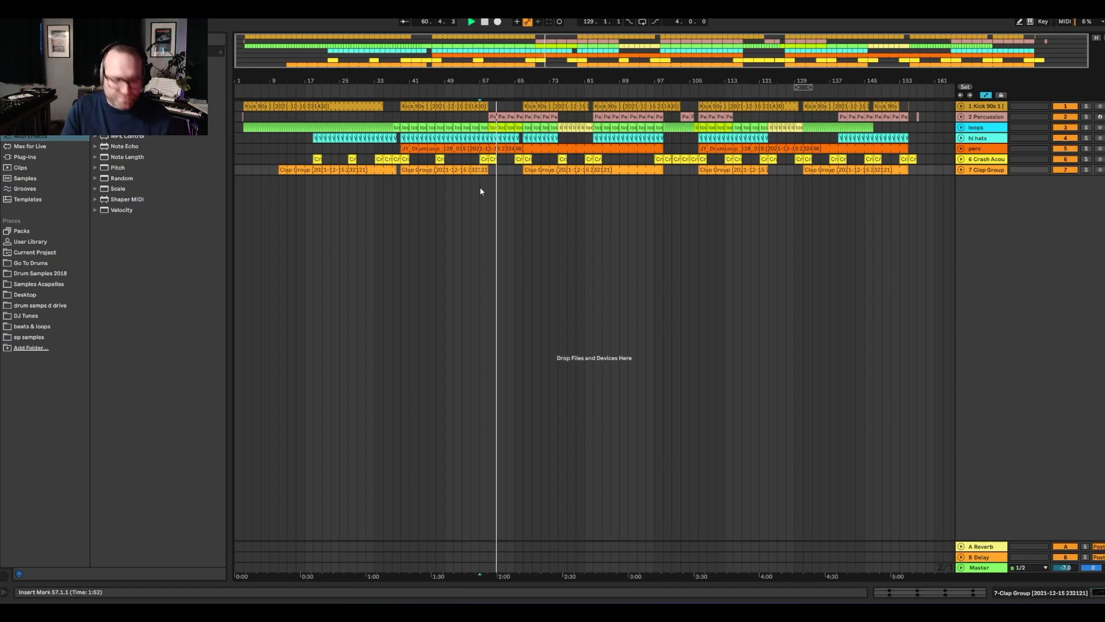
pyautogui.press('Tab')
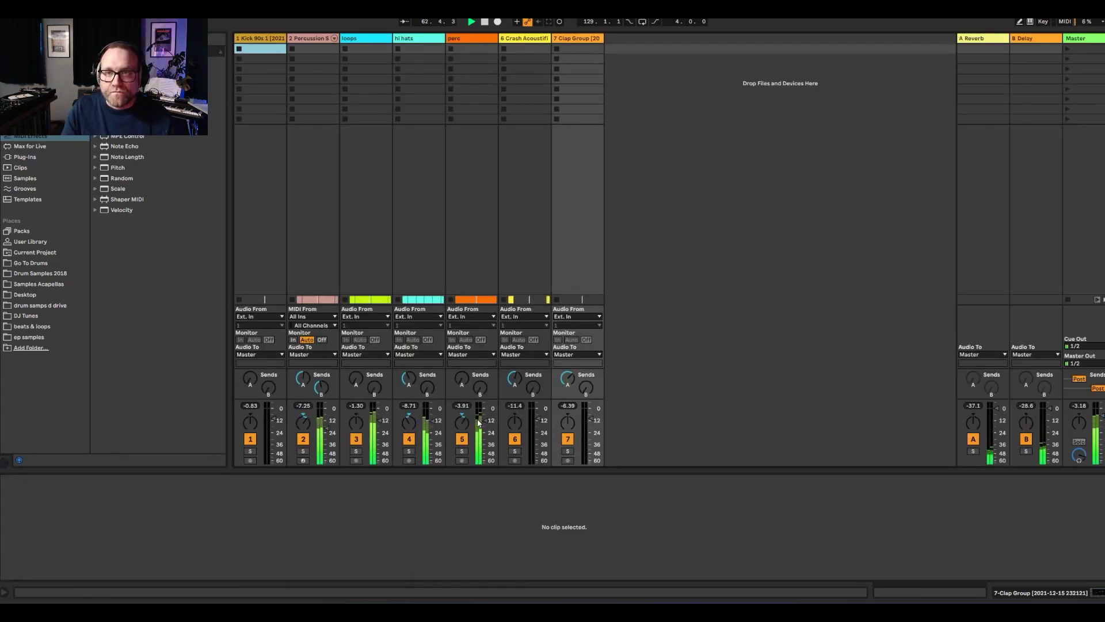
# Return to Arrangement view, audition bars 109 and 125, then zoom in near the arrangement start
pyautogui.click(326, 432)
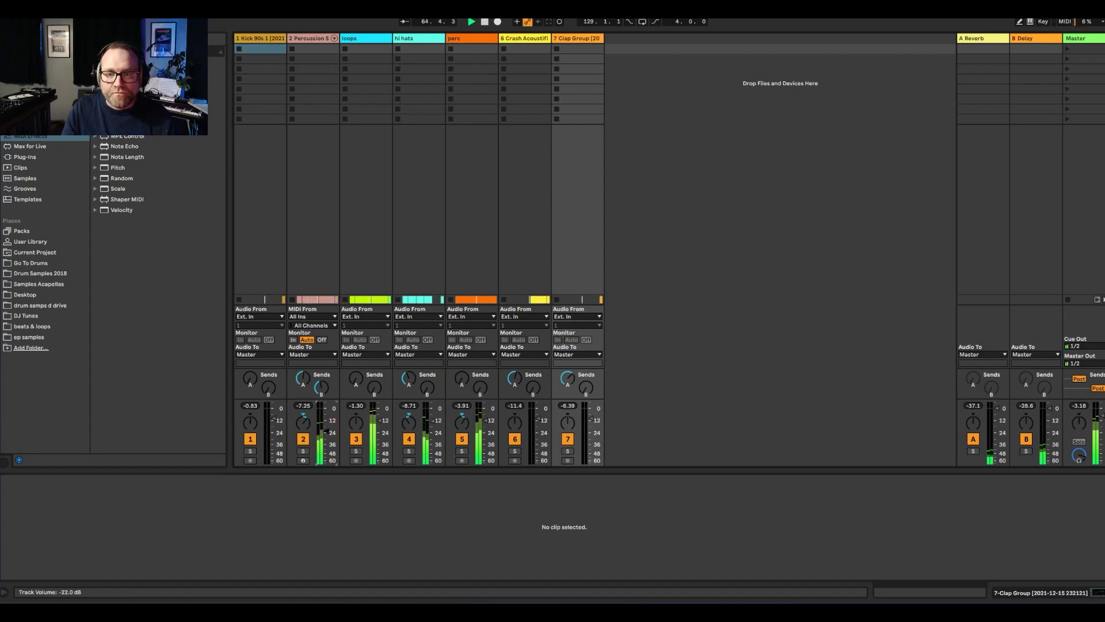
pyautogui.press('Tab')
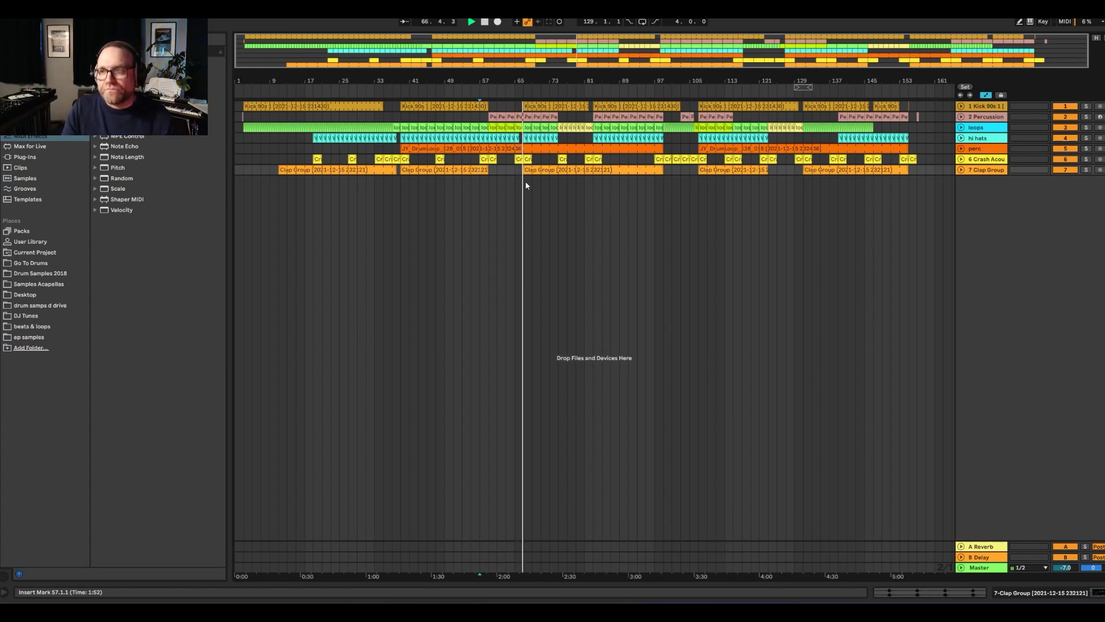
pyautogui.click(637, 190)
pyautogui.click(706, 193)
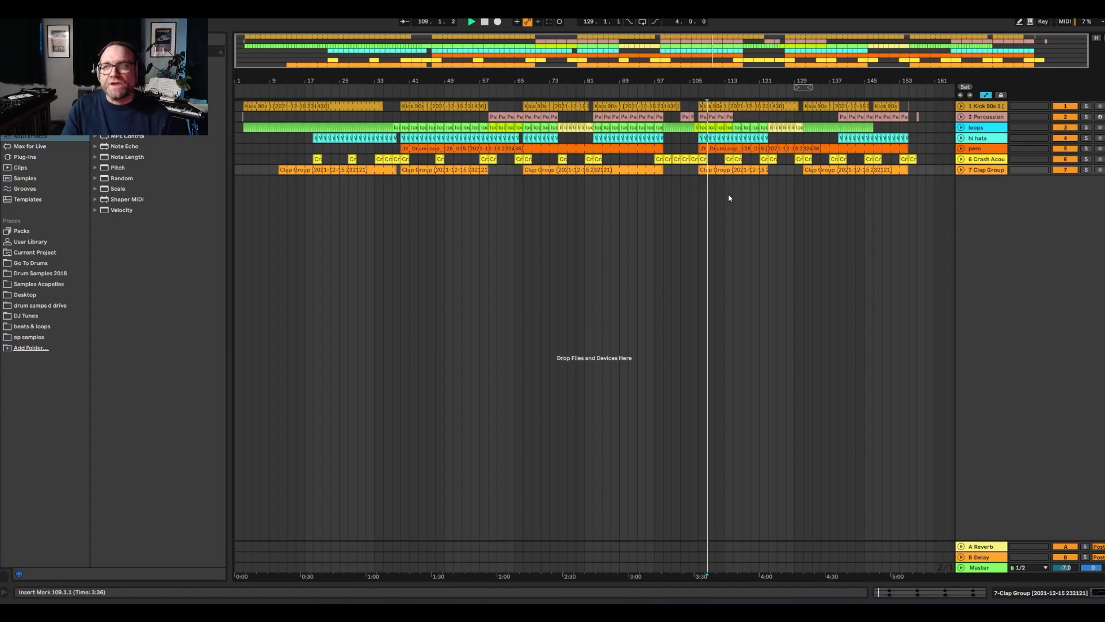
pyautogui.click(776, 201)
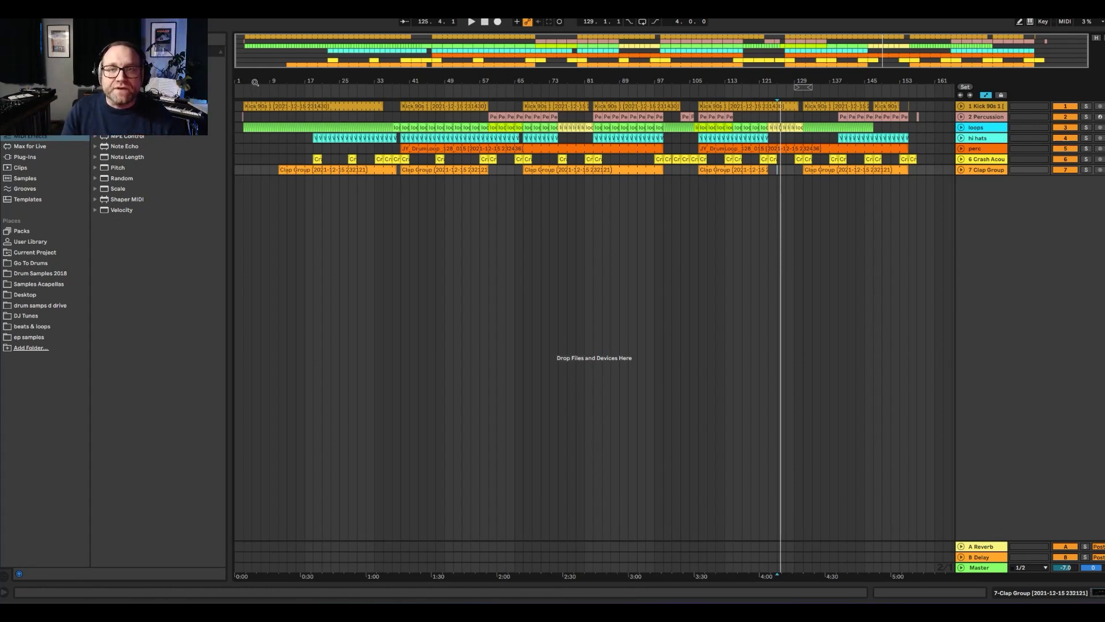
pyautogui.moveTo(253, 82); pyautogui.dragTo(246, 114)
# Select the Kick 90s 1 clip, search the browser for 'kick 909', then solo and play the kick
pyautogui.click(271, 106)
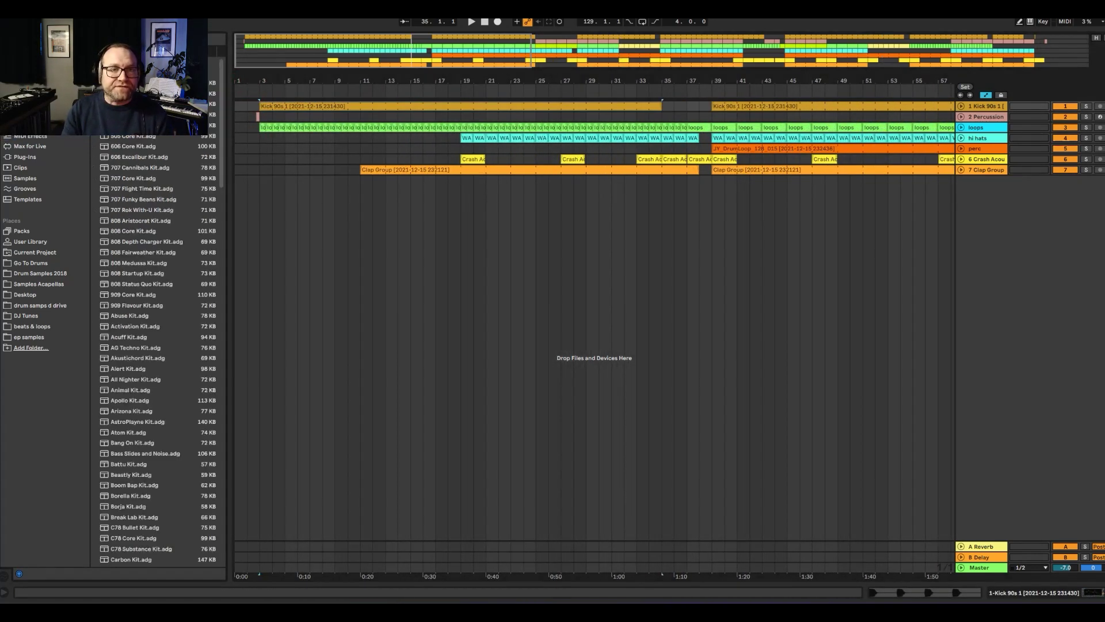
pyautogui.hotkey('ctrl', 'f')
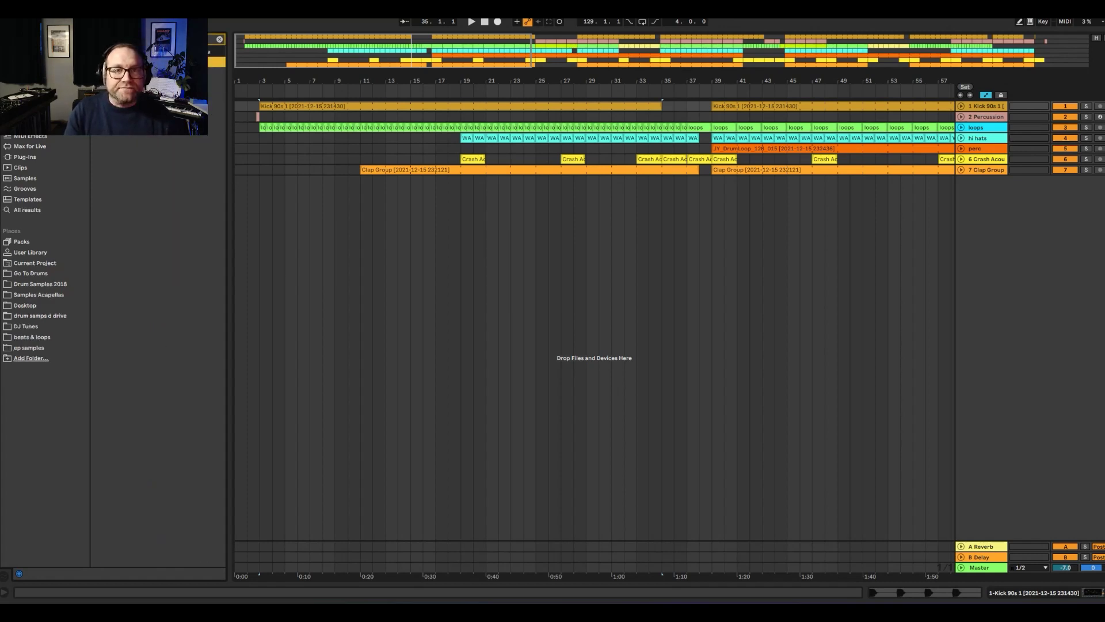
pyautogui.write('kick 909')
pyautogui.press('Down')
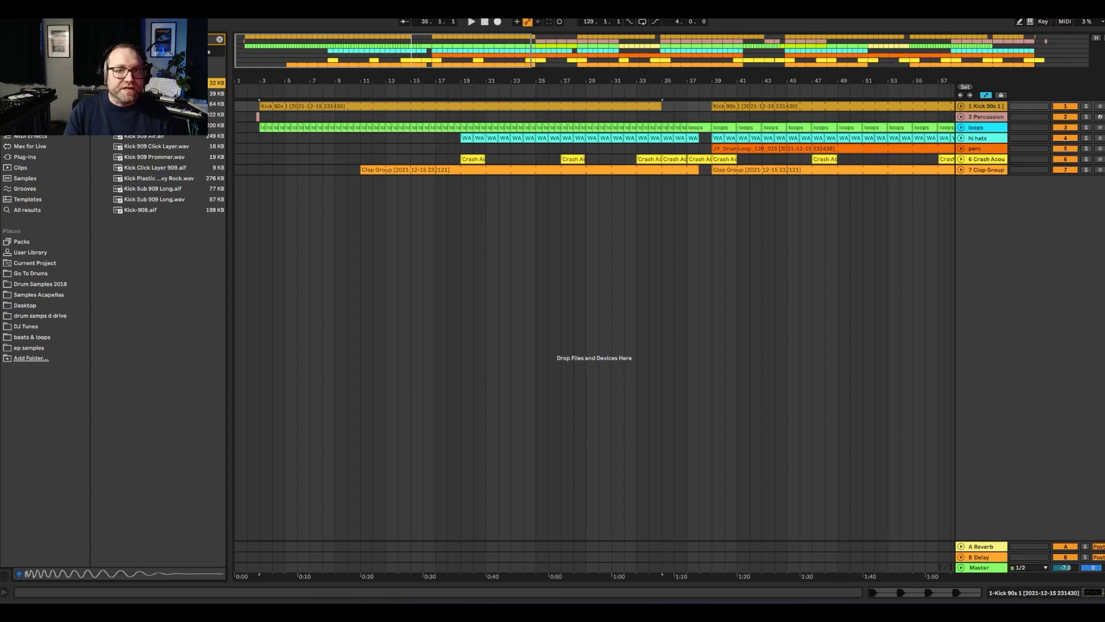
pyautogui.click(1086, 106)
pyautogui.press('space')
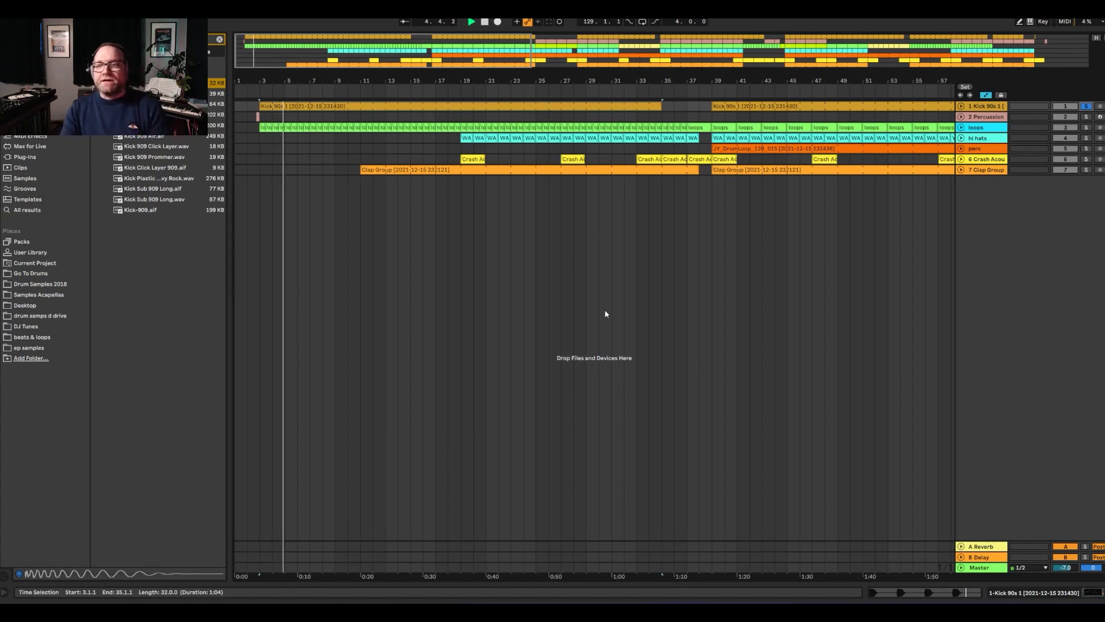
# Show the kick track's EQ Eight and MJUCjr chain in Session view and stop playback
pyautogui.hotkey('shift', 'Tab')
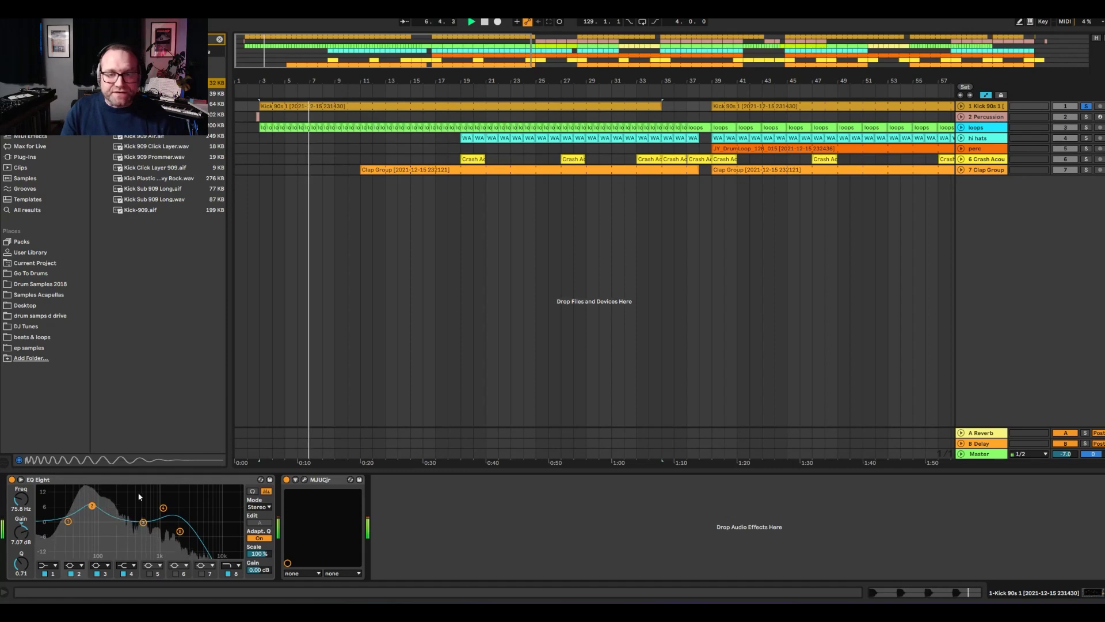
pyautogui.press('Tab')
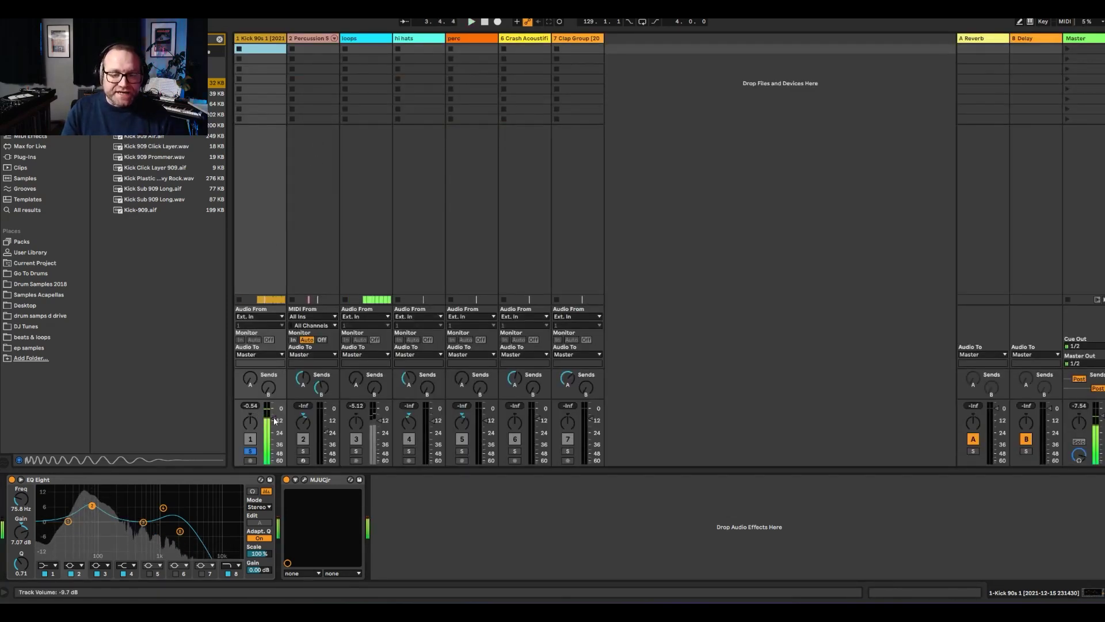
pyautogui.press('space')
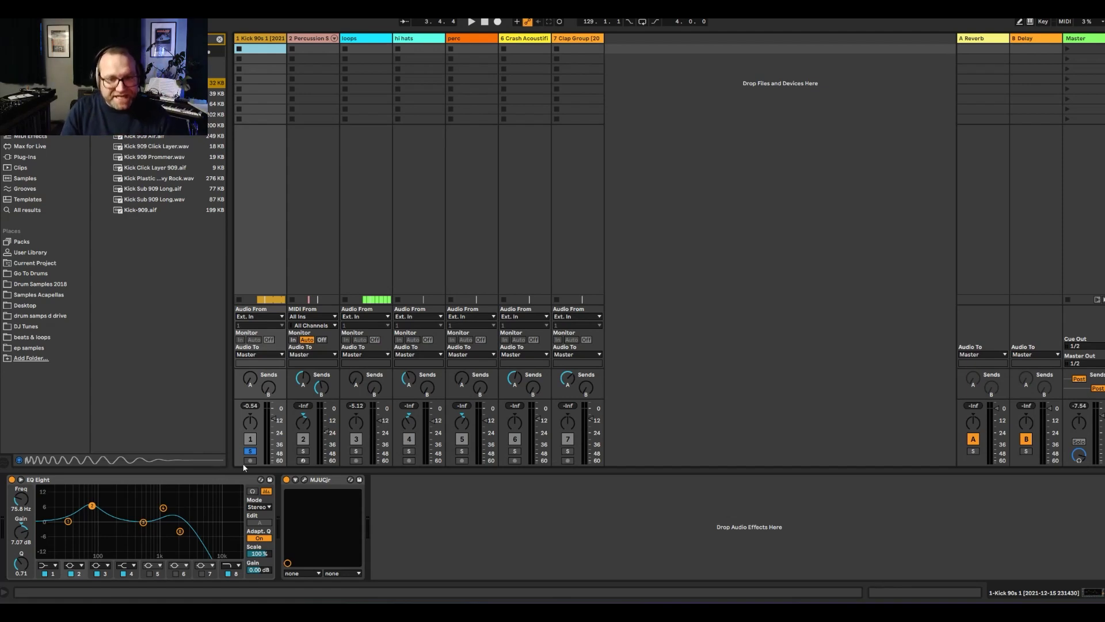
# Open the MJUCjr window and set COMPRESS to 6.7 and MAKE-UP to 5.5 while playing
pyautogui.click(304, 480)
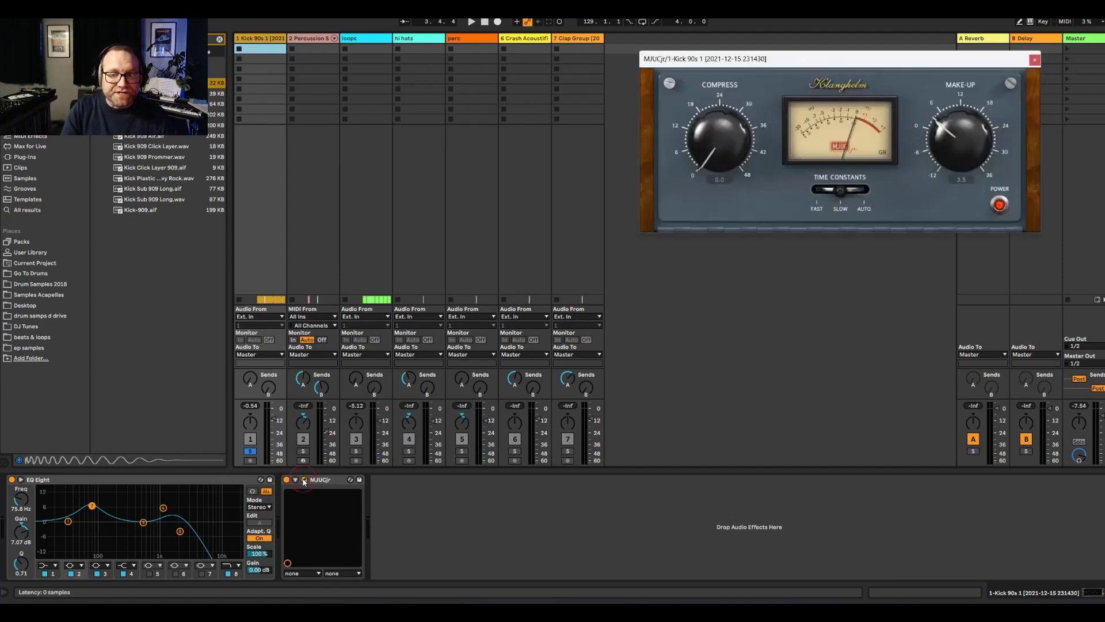
pyautogui.moveTo(762, 65); pyautogui.dragTo(477, 100)
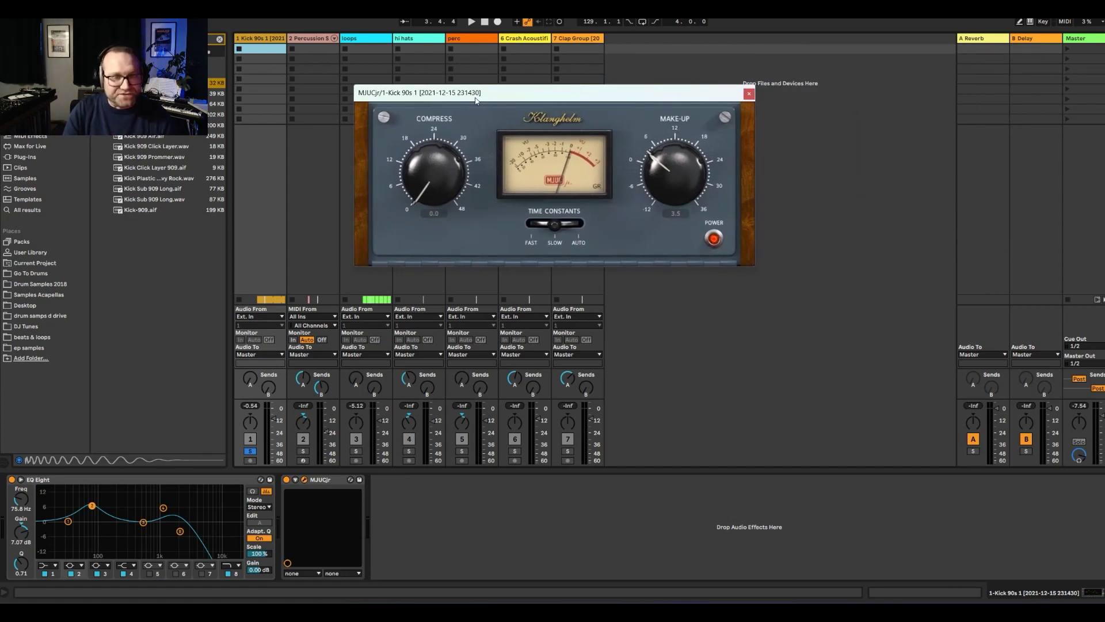
pyautogui.press('space')
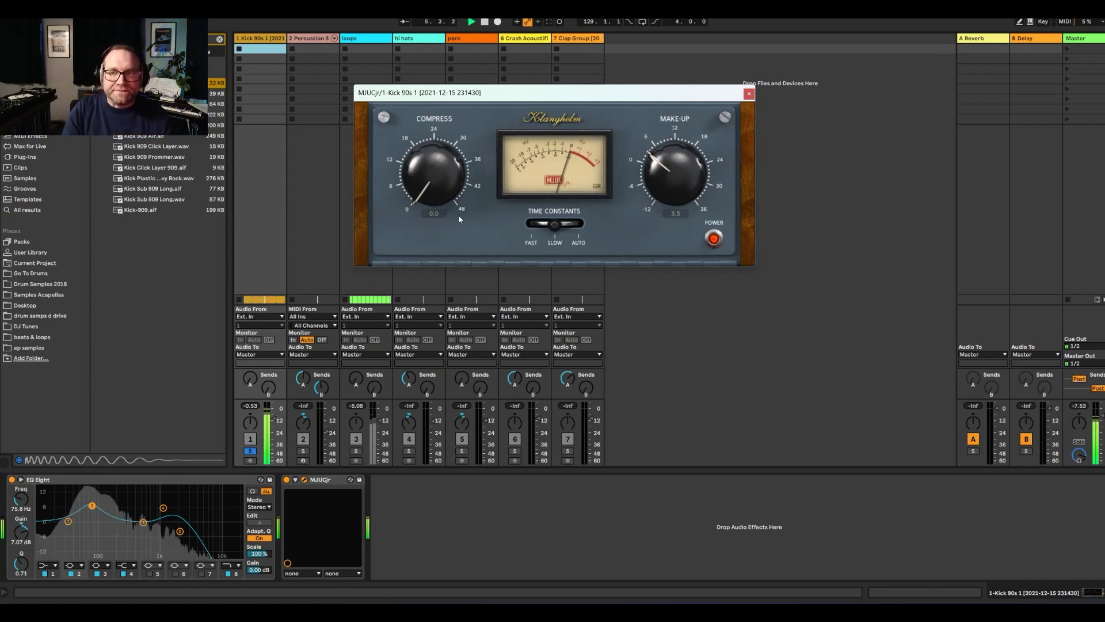
pyautogui.moveTo(437, 203); pyautogui.dragTo(421, 159)
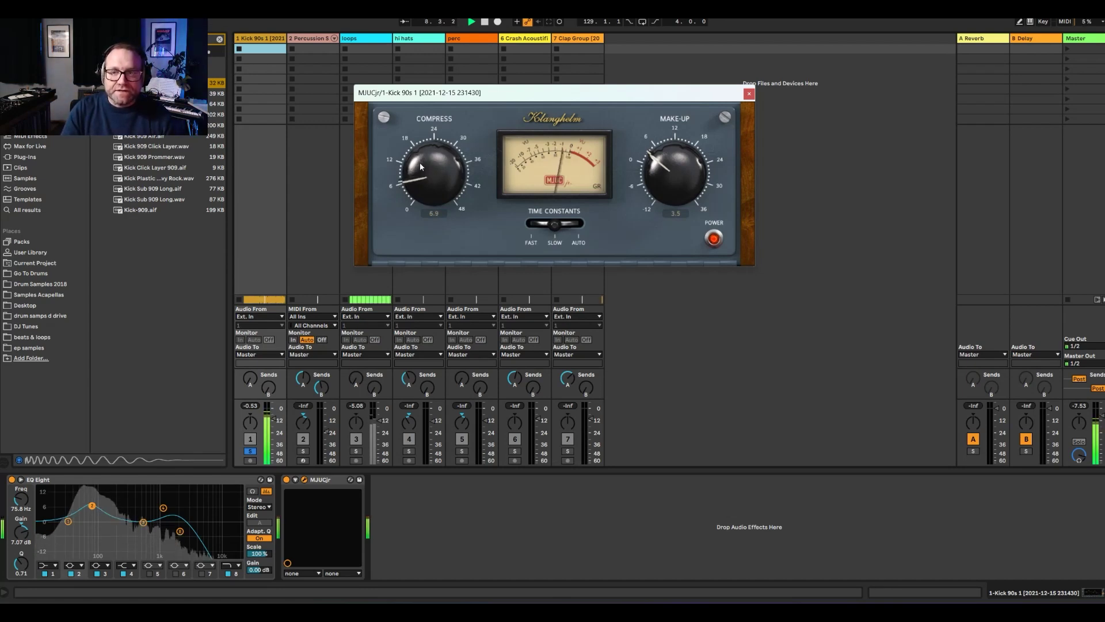
pyautogui.moveTo(420, 167); pyautogui.dragTo(420, 170)
pyautogui.moveTo(674, 183); pyautogui.dragTo(675, 169)
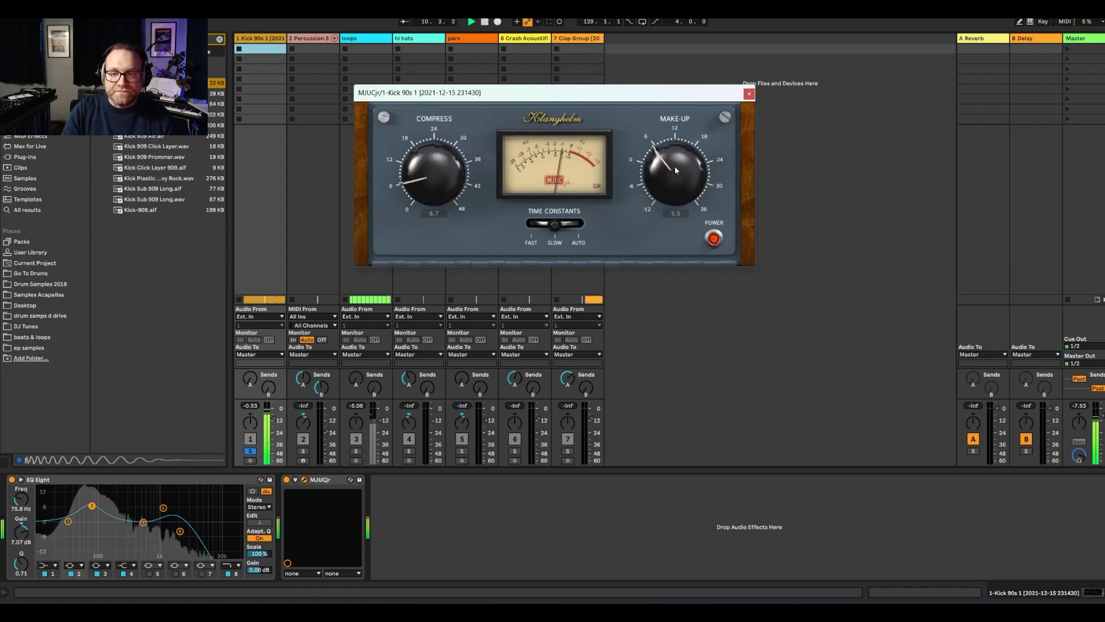
# A/B the MJUCjr and EQ Eight by bypassing each, then stop and close the compressor window
pyautogui.click(286, 480)
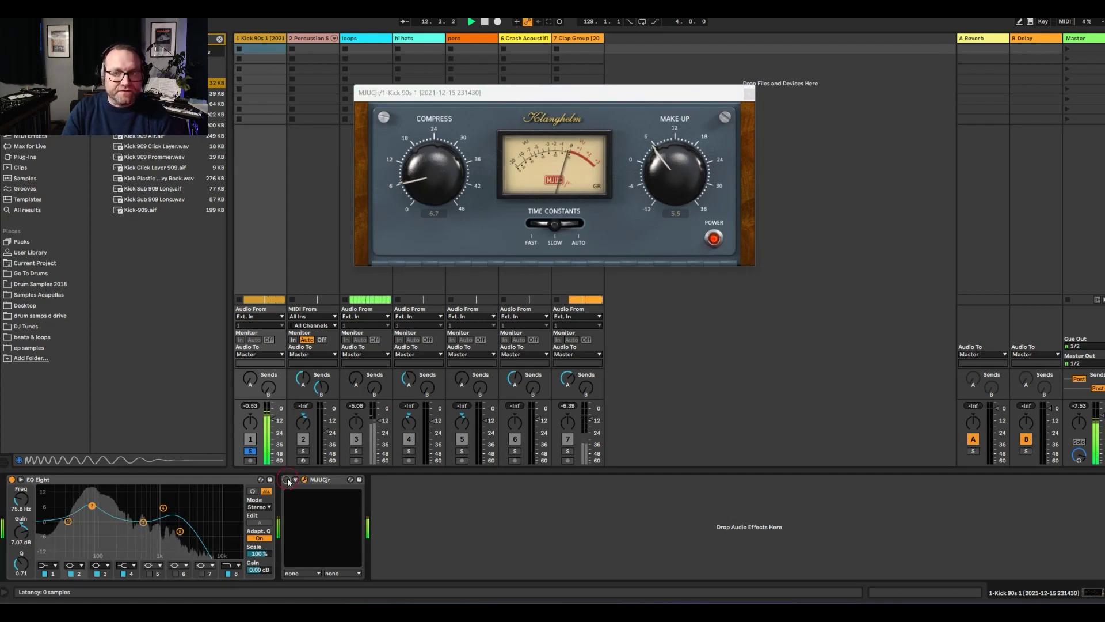
pyautogui.click(287, 479)
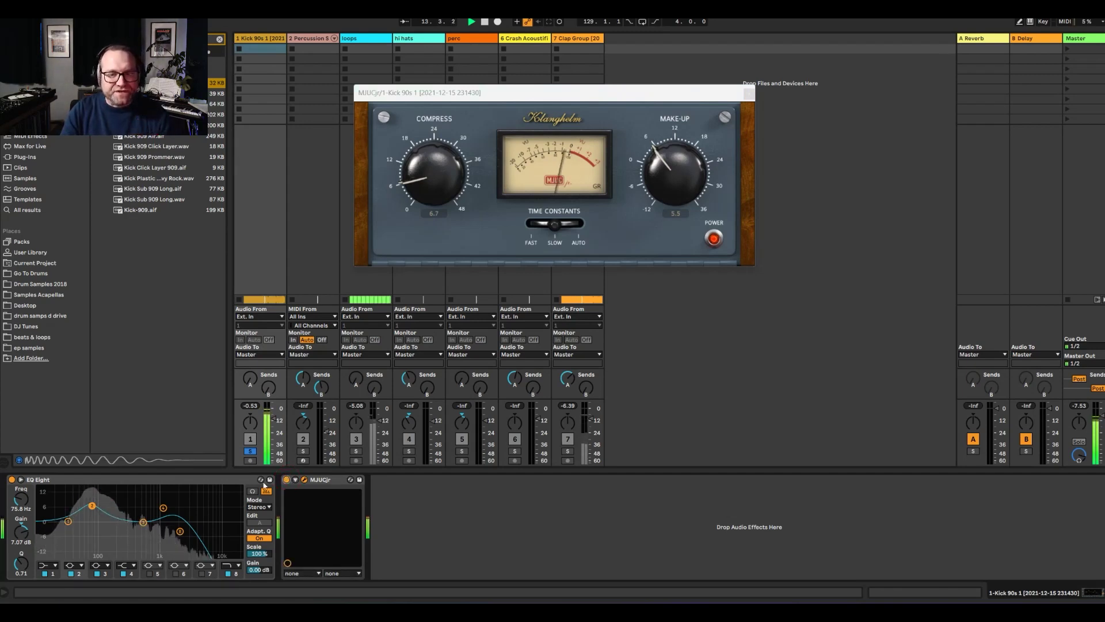
pyautogui.click(13, 480)
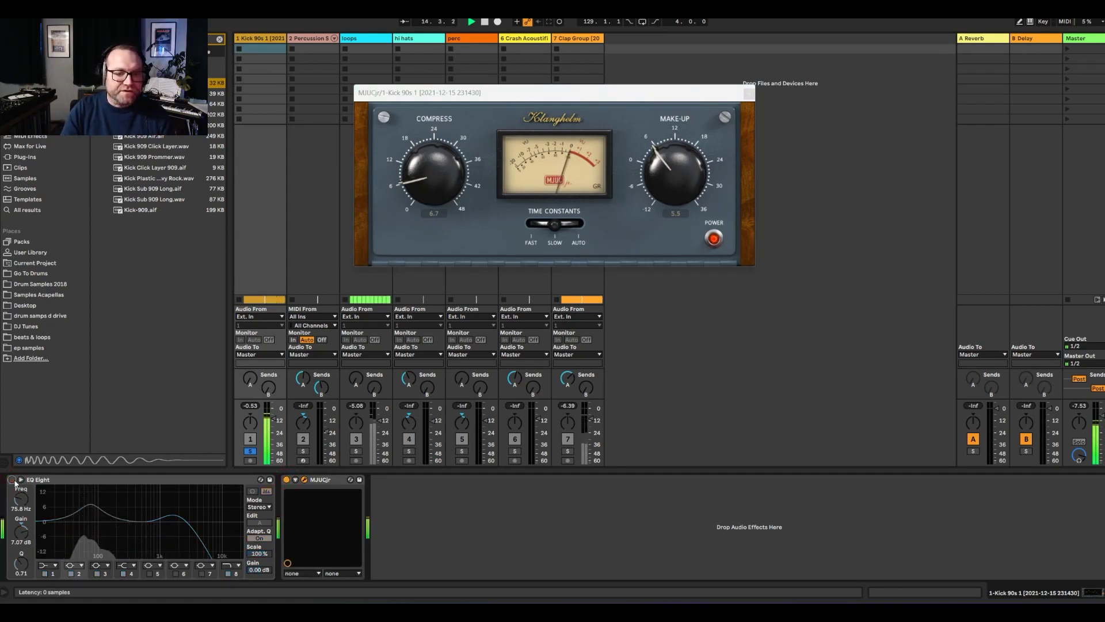
pyautogui.click(12, 480)
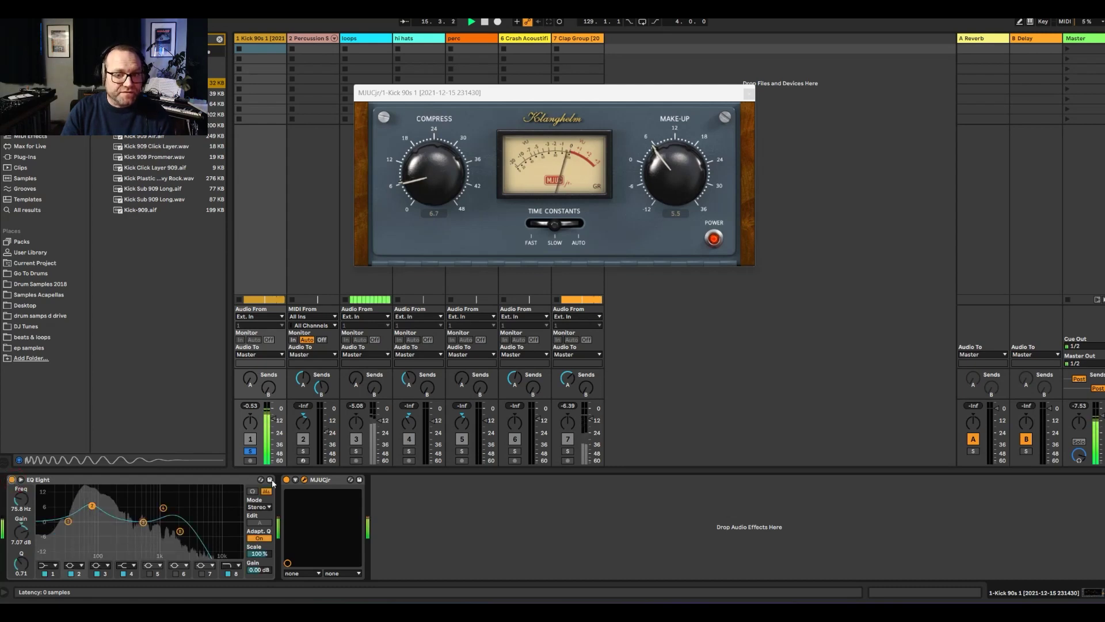
pyautogui.press('space')
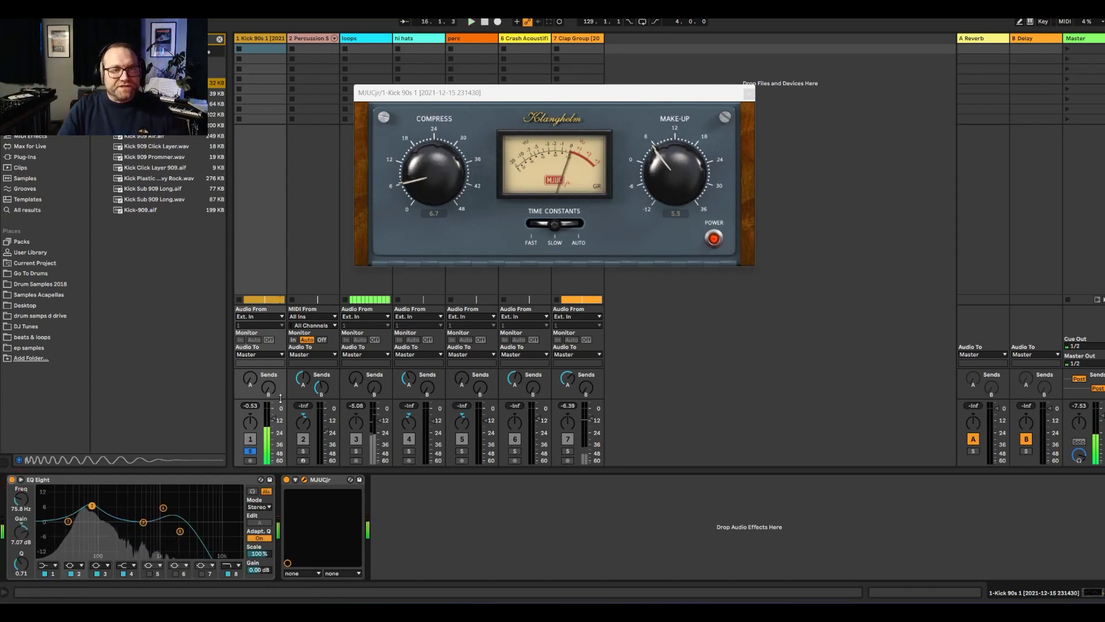
pyautogui.click(749, 94)
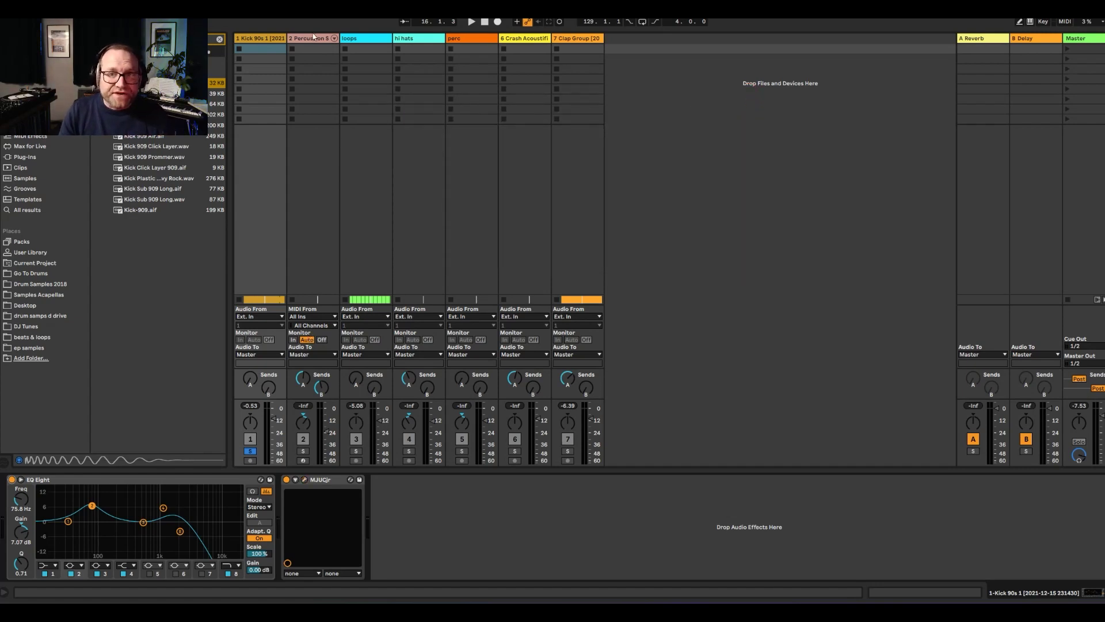
# Back in Arrangement view, play the loops track from bar 3, unsolo it, and unfold its automation lane
pyautogui.click(313, 63)
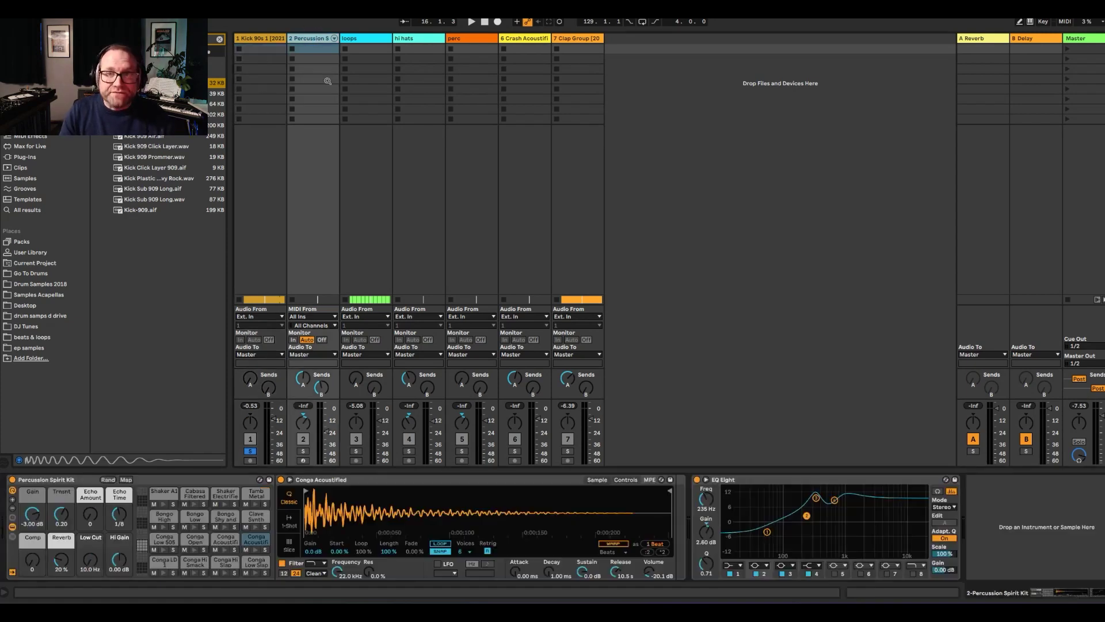
pyautogui.press('Tab')
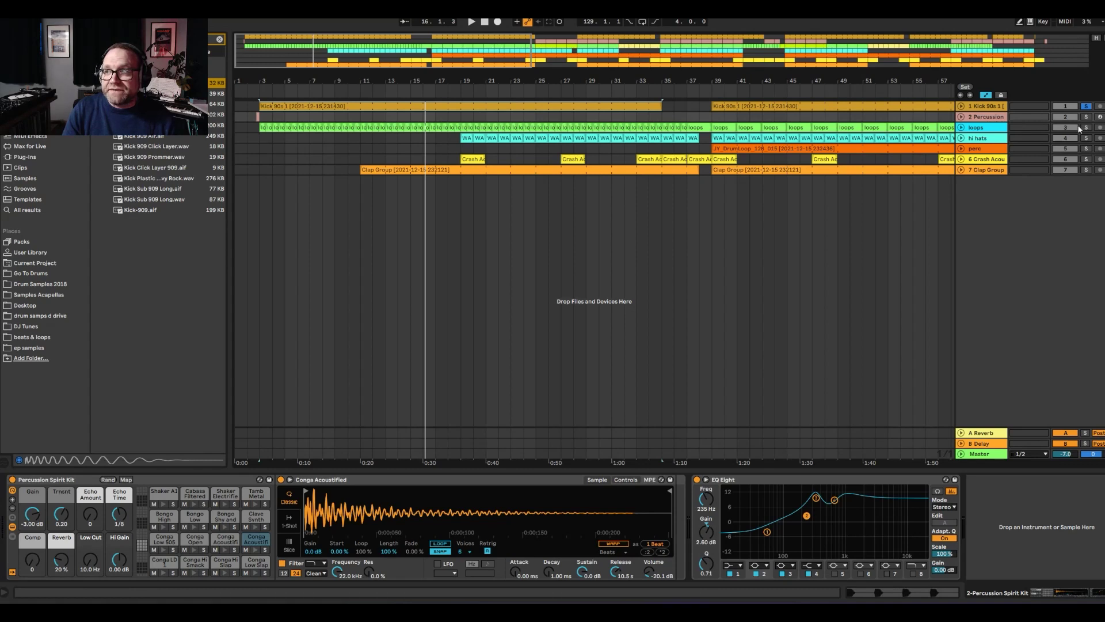
pyautogui.click(258, 130)
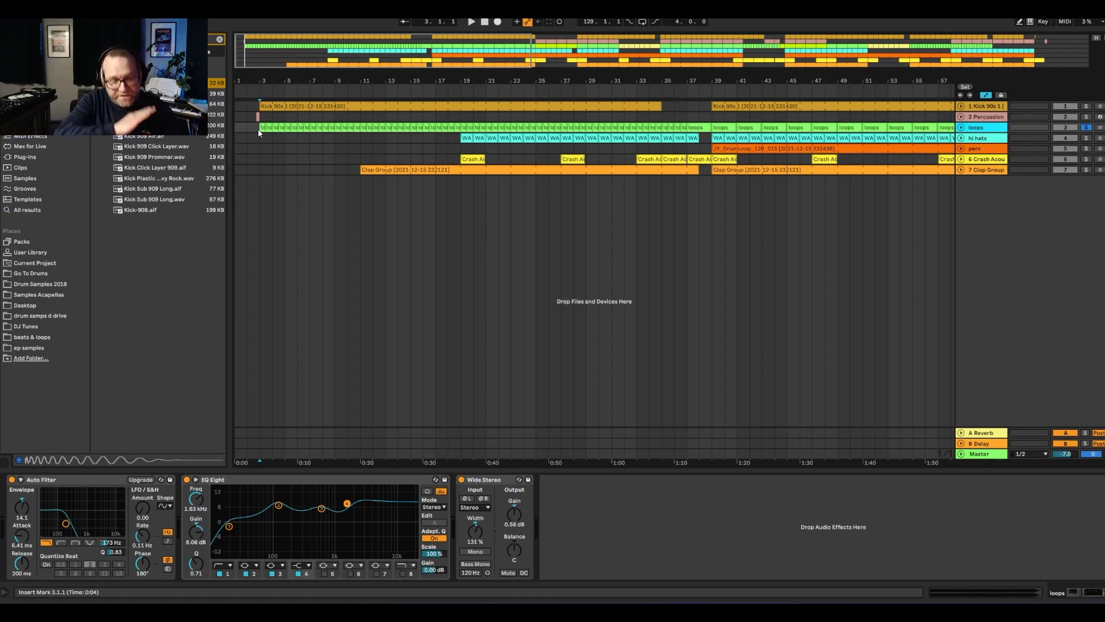
pyautogui.press('space')
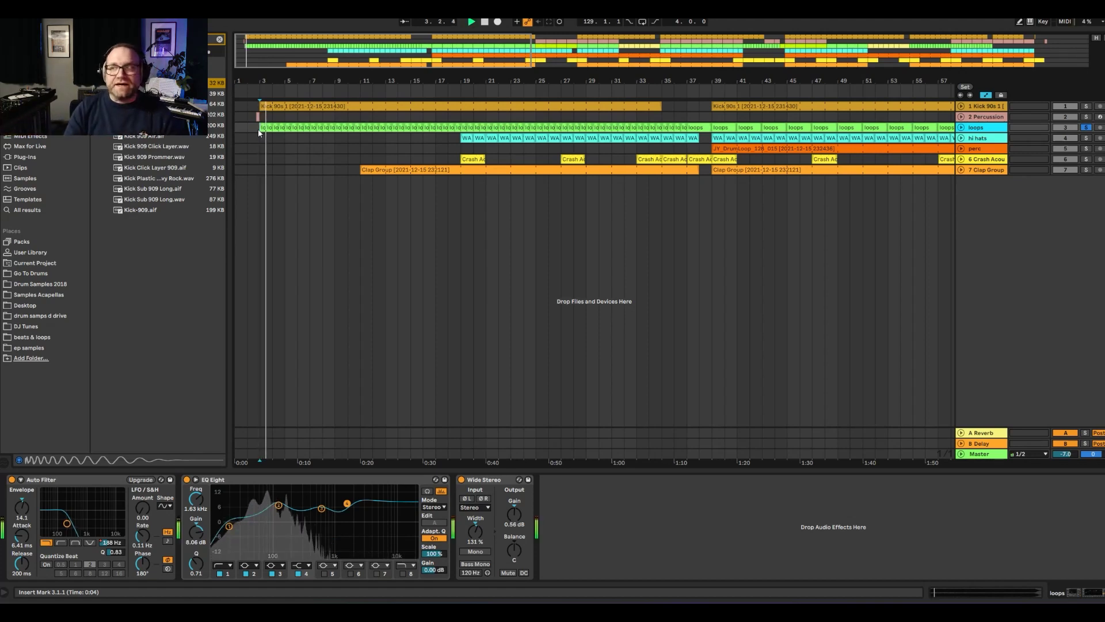
pyautogui.click(1086, 127)
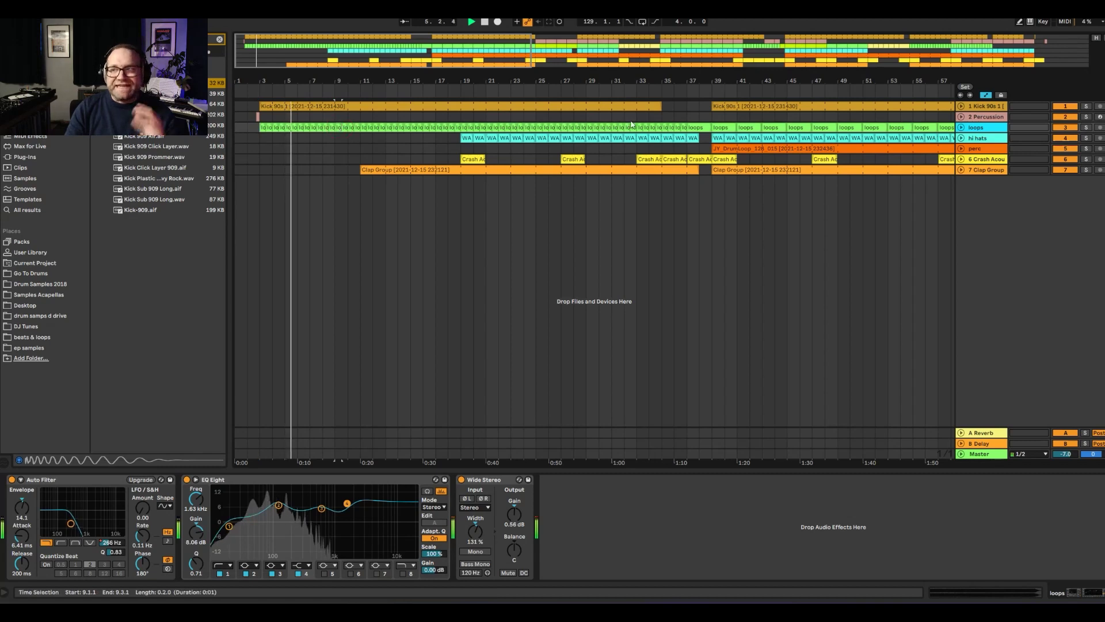
pyautogui.click(961, 127)
# Show Auto Filter Frequency automation on loops, audition it soloed around bar 37, then unsolo
pyautogui.click(981, 137)
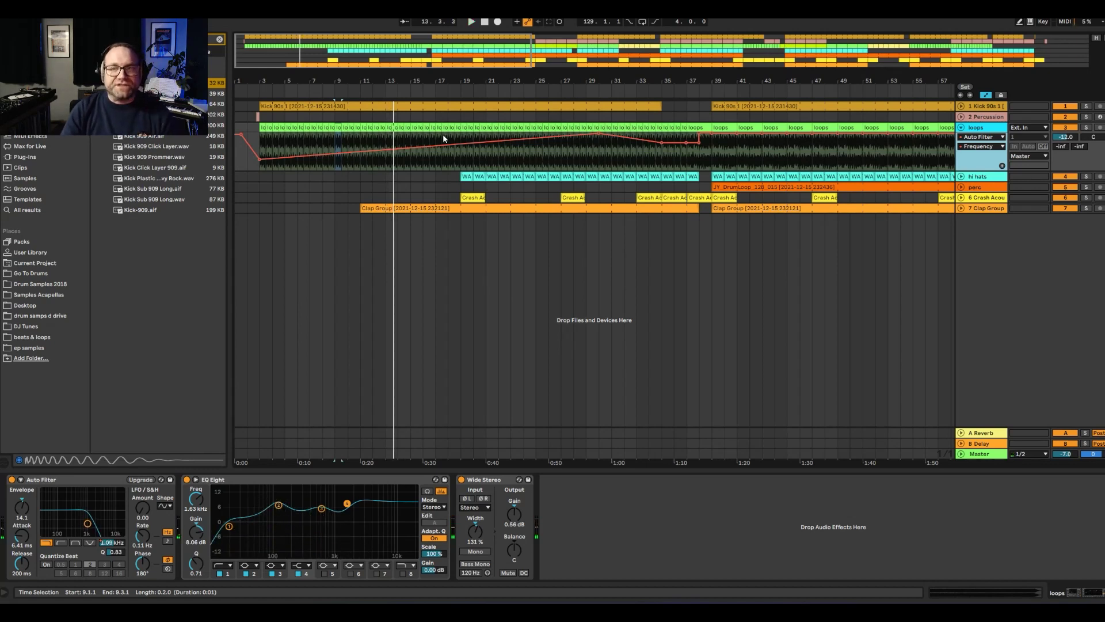
pyautogui.click(1090, 128)
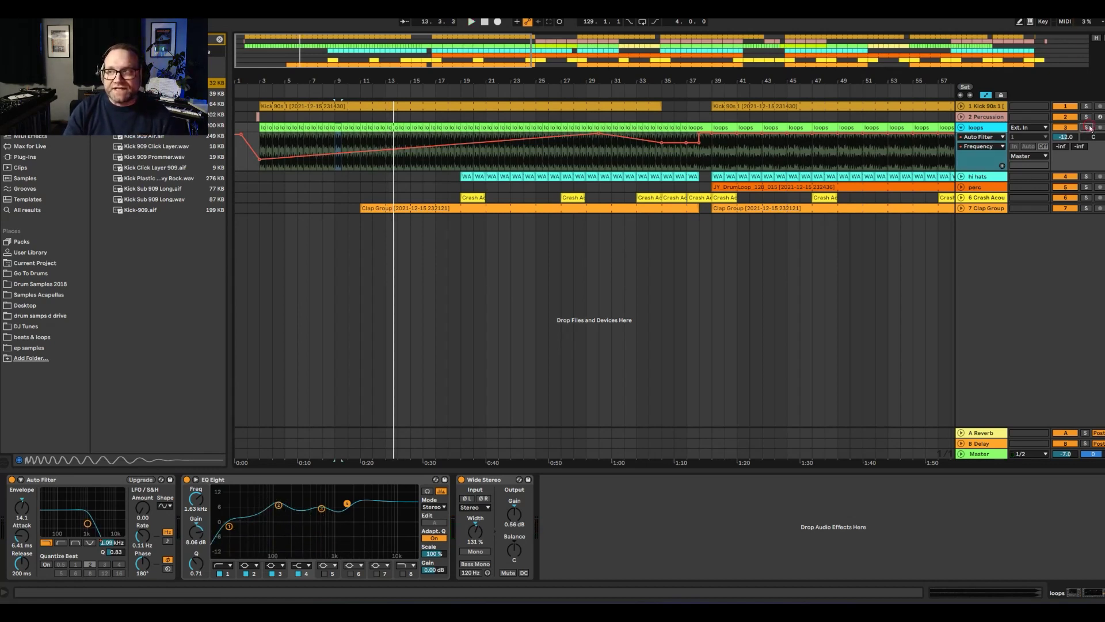
pyautogui.press('space')
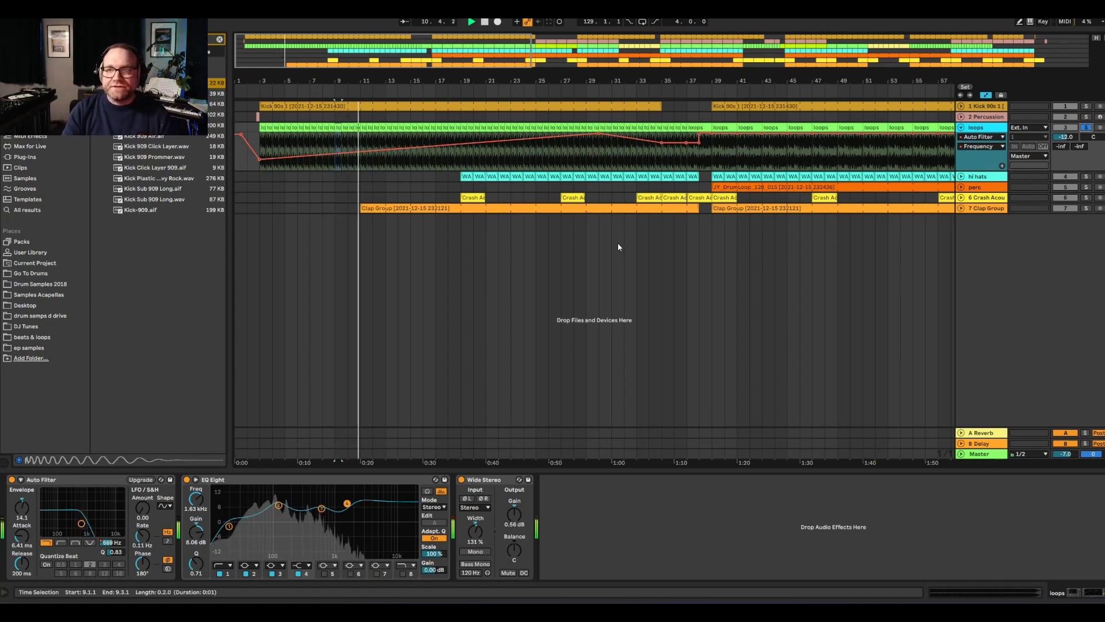
pyautogui.click(690, 233)
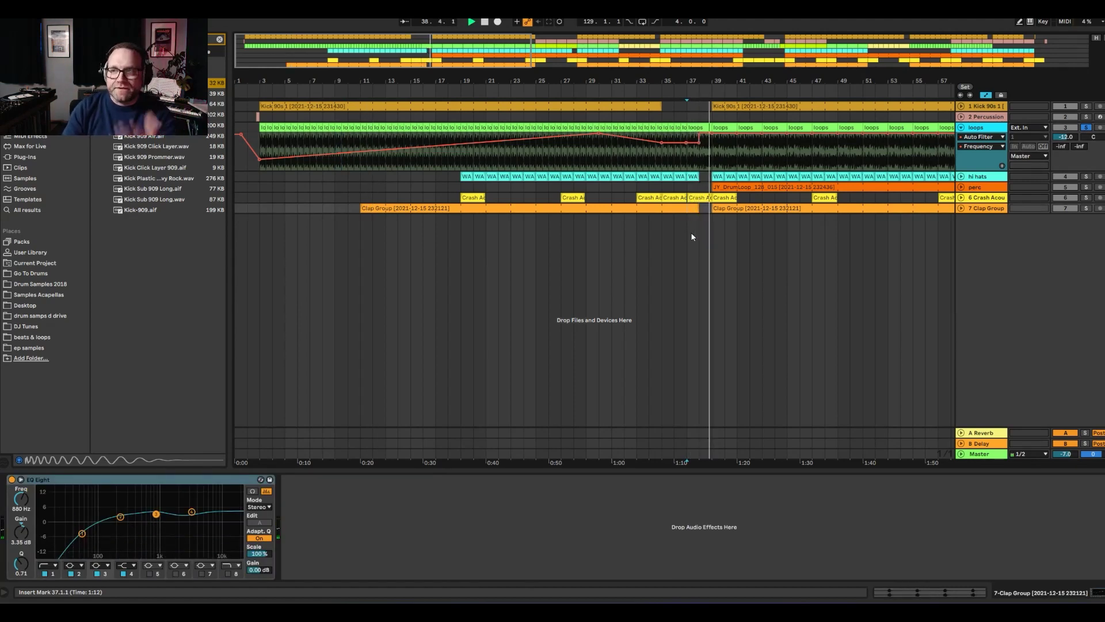
pyautogui.click(1085, 128)
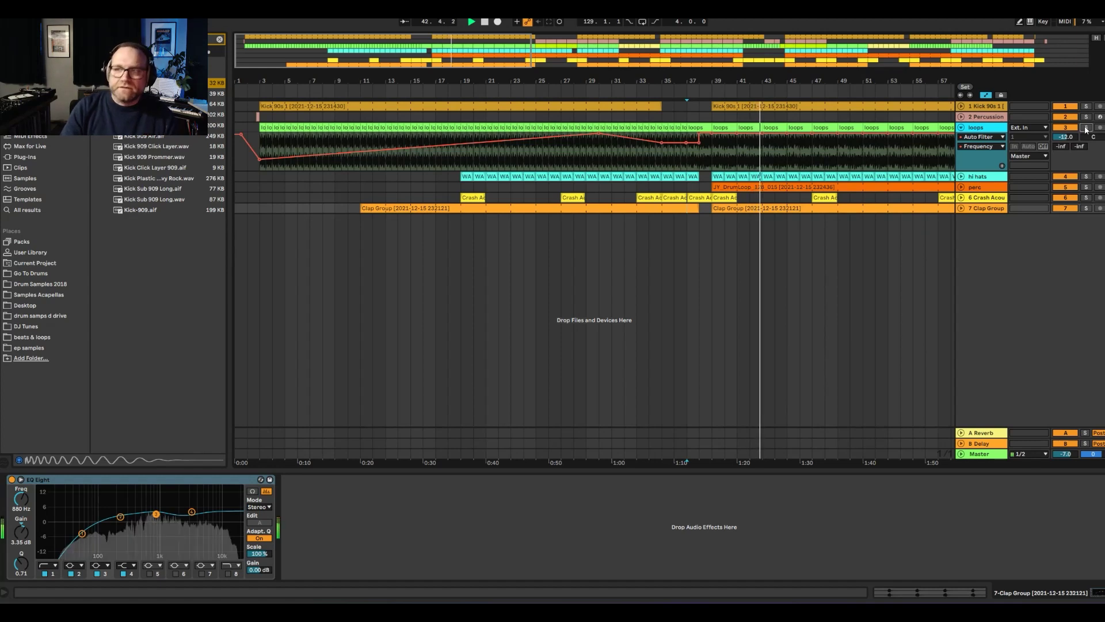
# Audition the full mix from bars 3, 17 and 35, stop, and select bars 38–39 on the lower tracks
pyautogui.click(260, 136)
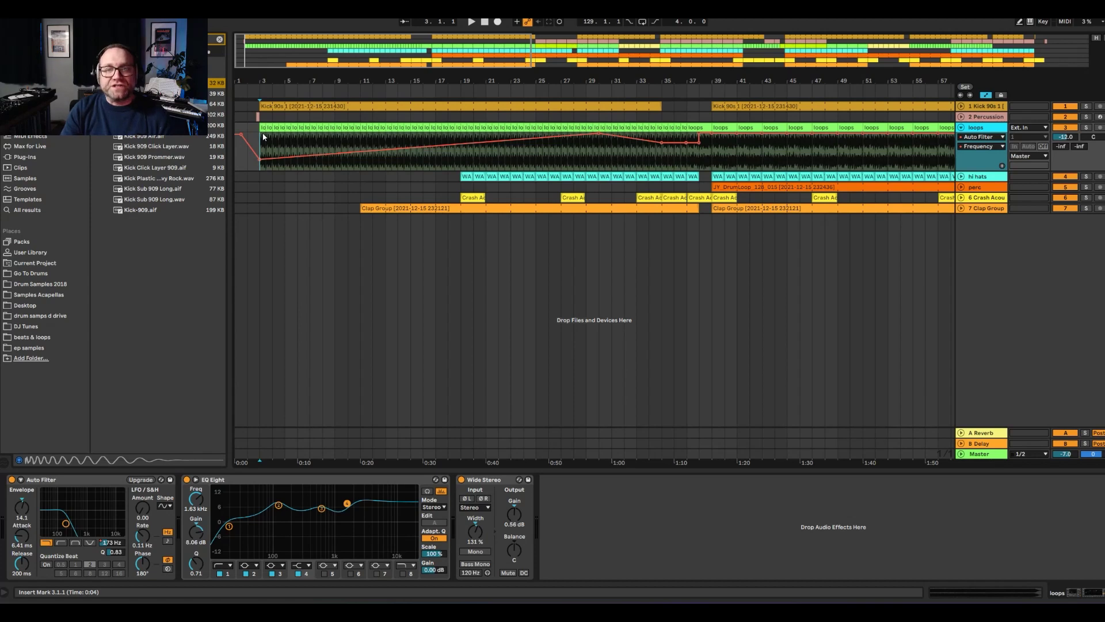
pyautogui.press('space')
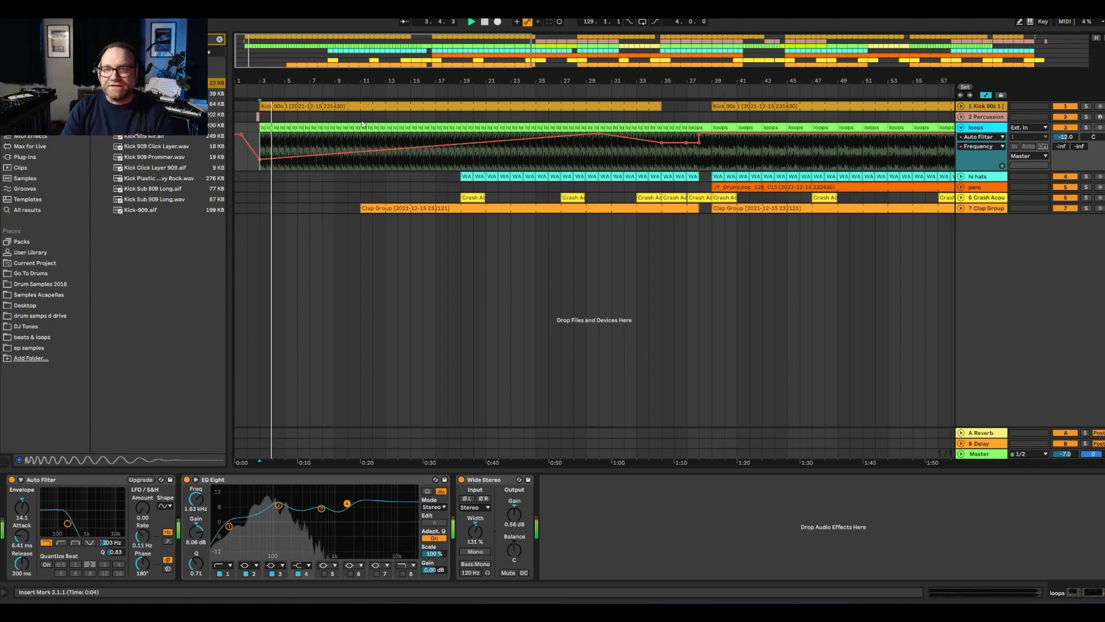
pyautogui.click(461, 178)
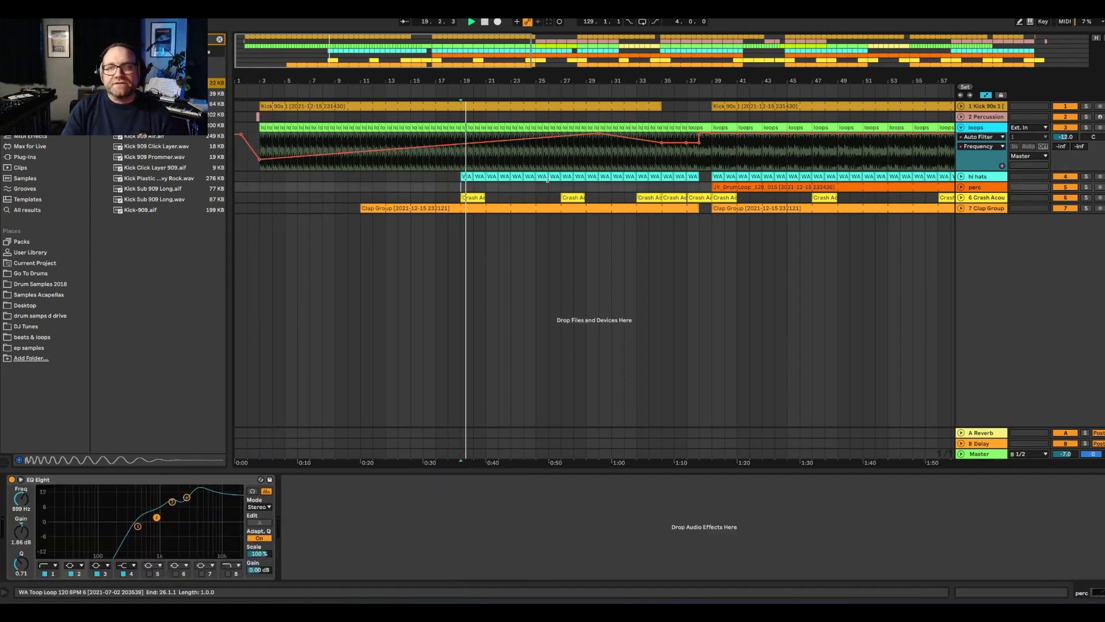
pyautogui.click(435, 176)
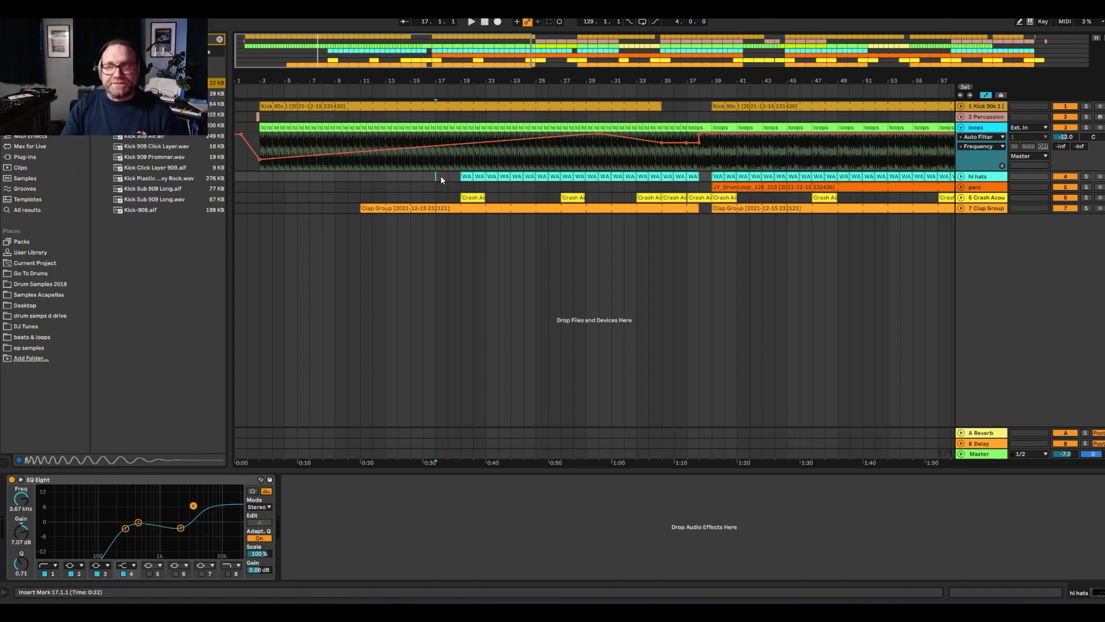
pyautogui.click(660, 238)
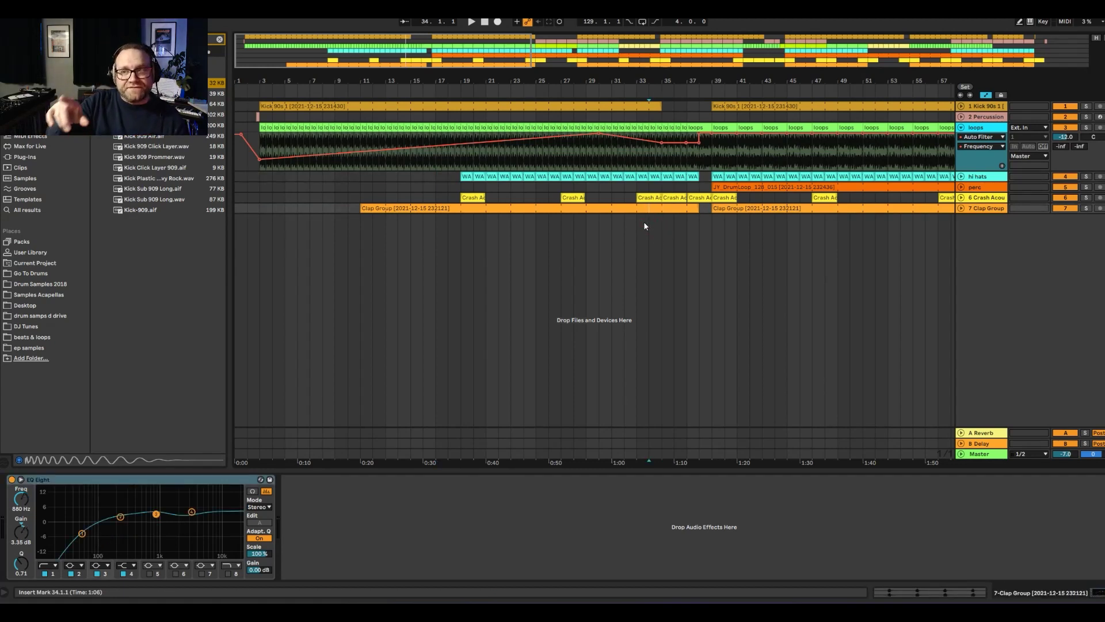
pyautogui.press('space')
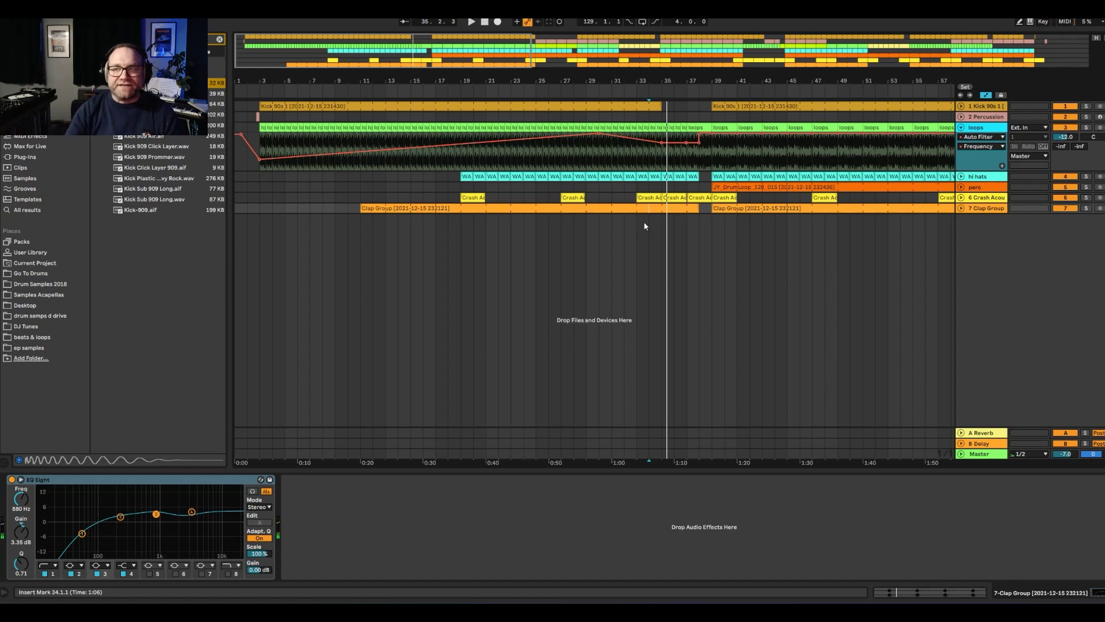
pyautogui.press('space')
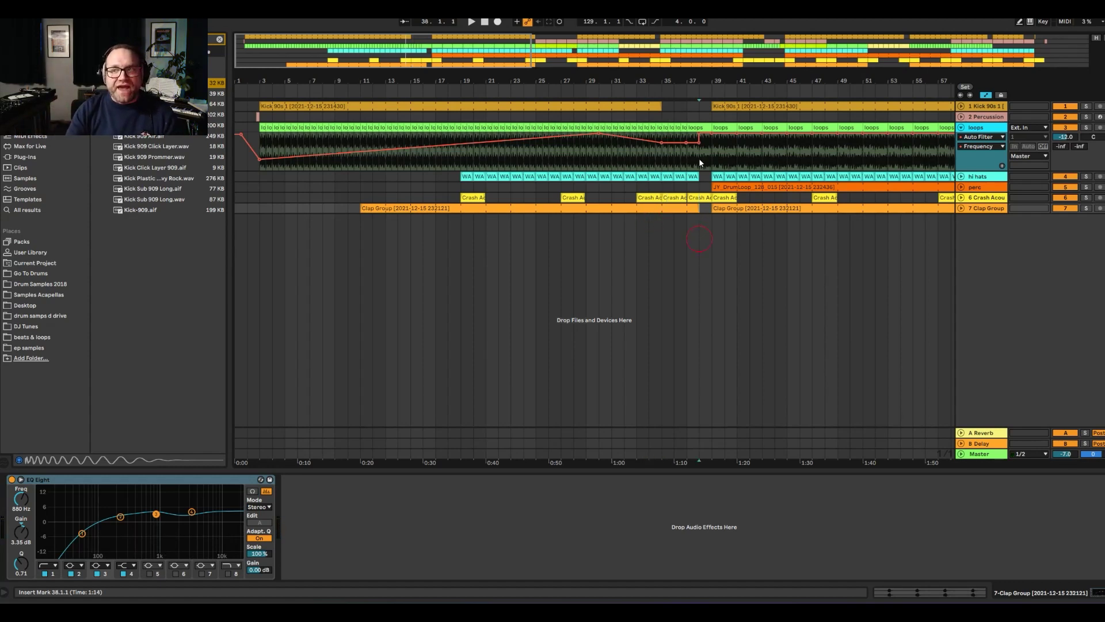
pyautogui.moveTo(700, 162); pyautogui.dragTo(711, 120)
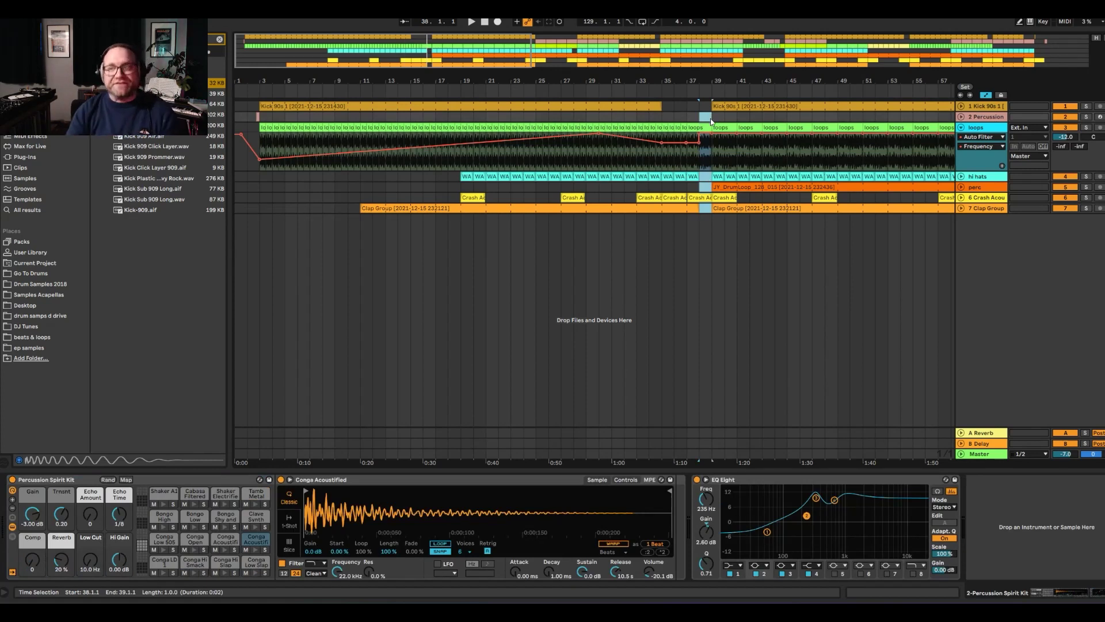
pyautogui.click(655, 230)
pyautogui.press('space')
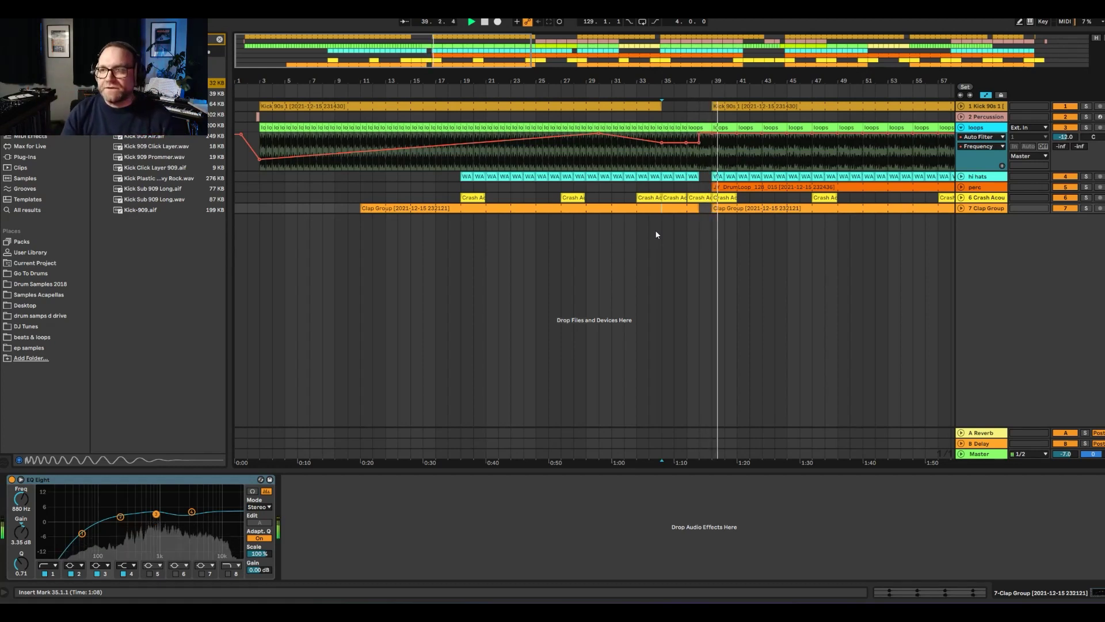
pyautogui.hscroll(5, 522, 168)
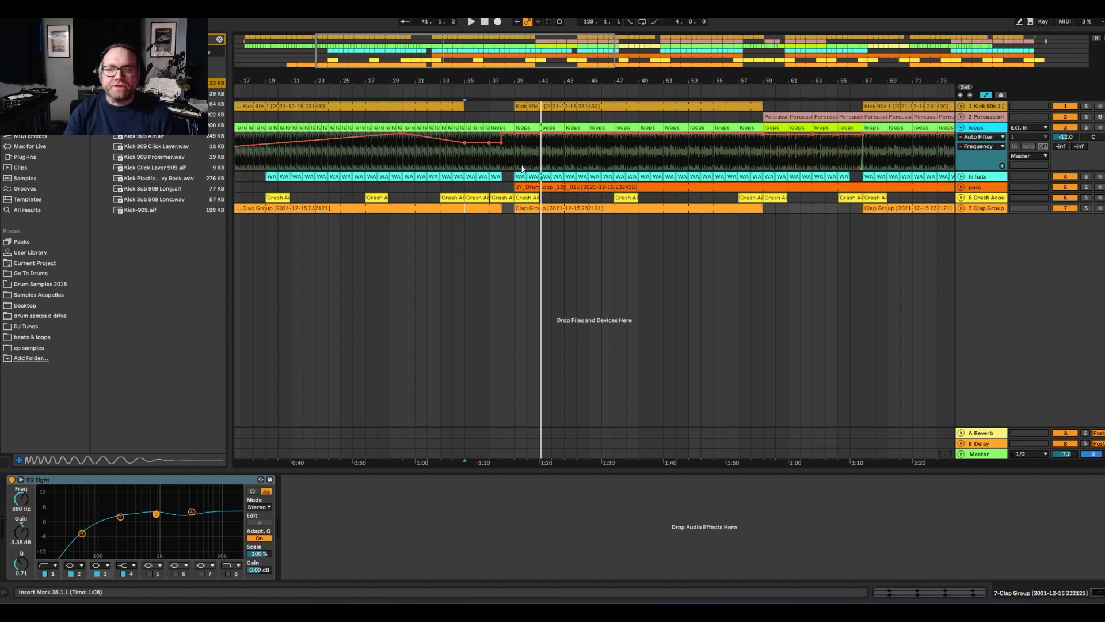
pyautogui.click(298, 240)
# Solo and play hi hats from bar 22, and raise its Send A reverb from -33 to -28 dB
pyautogui.hscroll(-5, 576, 231)
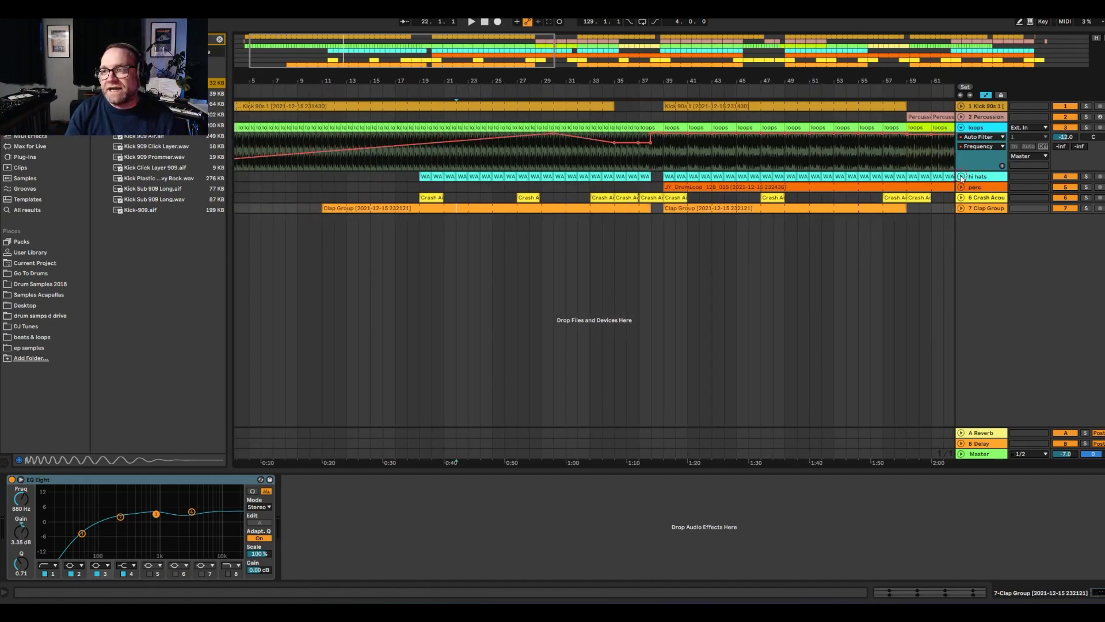
pyautogui.click(962, 177)
pyautogui.click(961, 177)
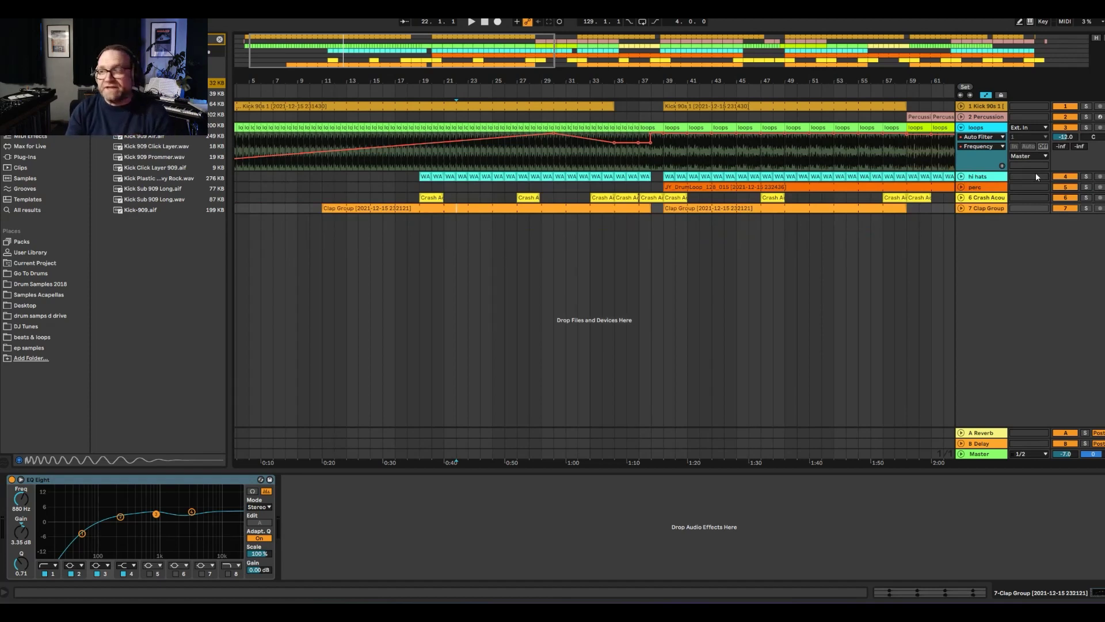
pyautogui.click(1086, 177)
pyautogui.press('space')
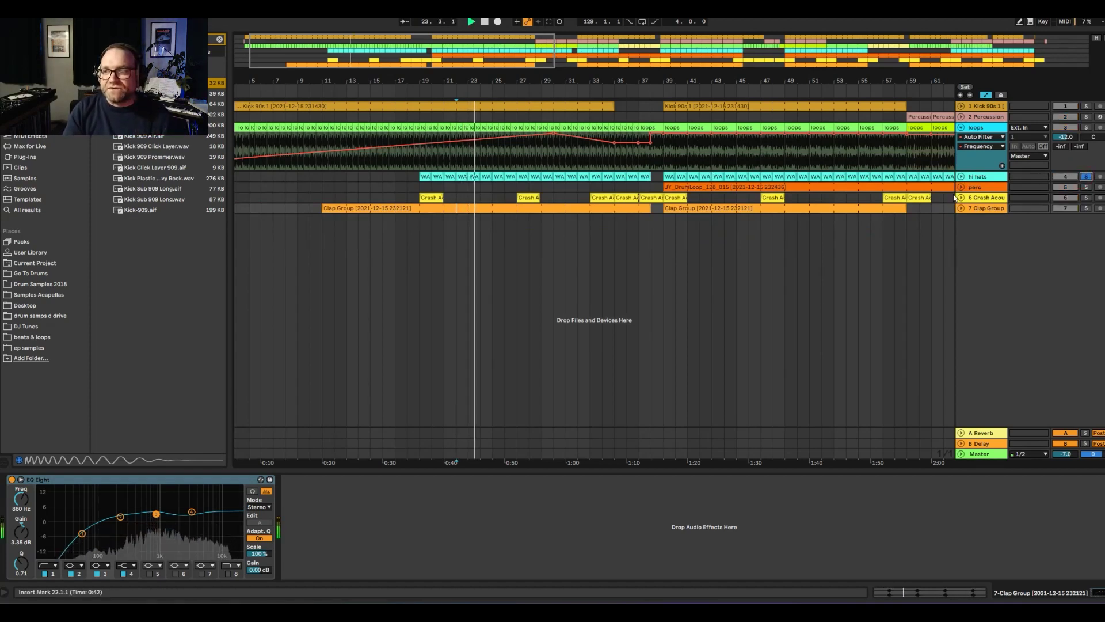
pyautogui.click(928, 177)
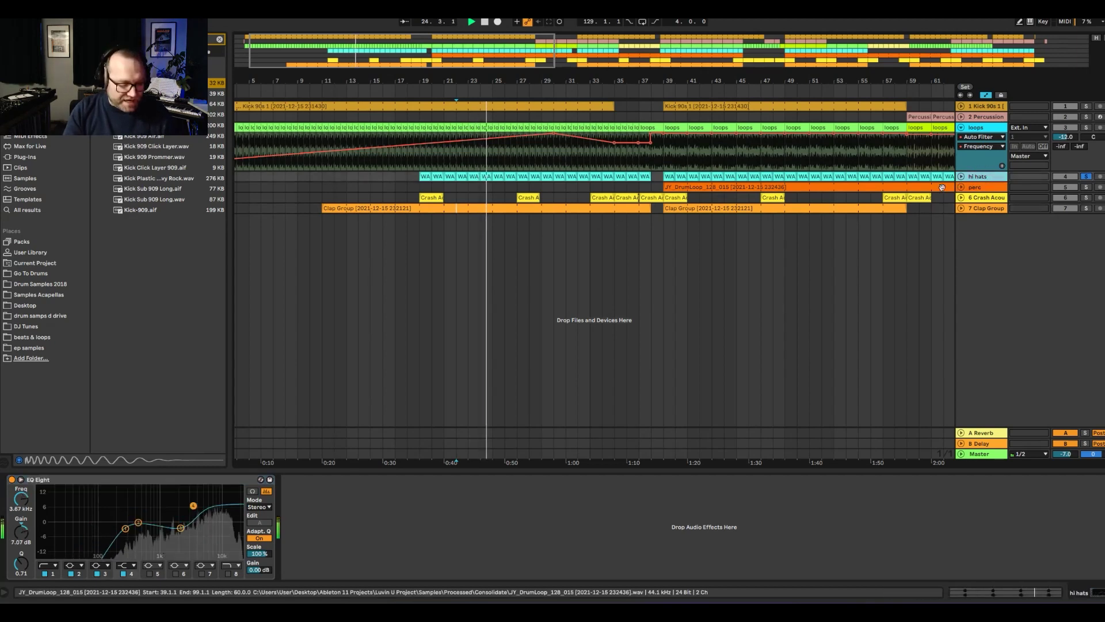
pyautogui.press('Tab')
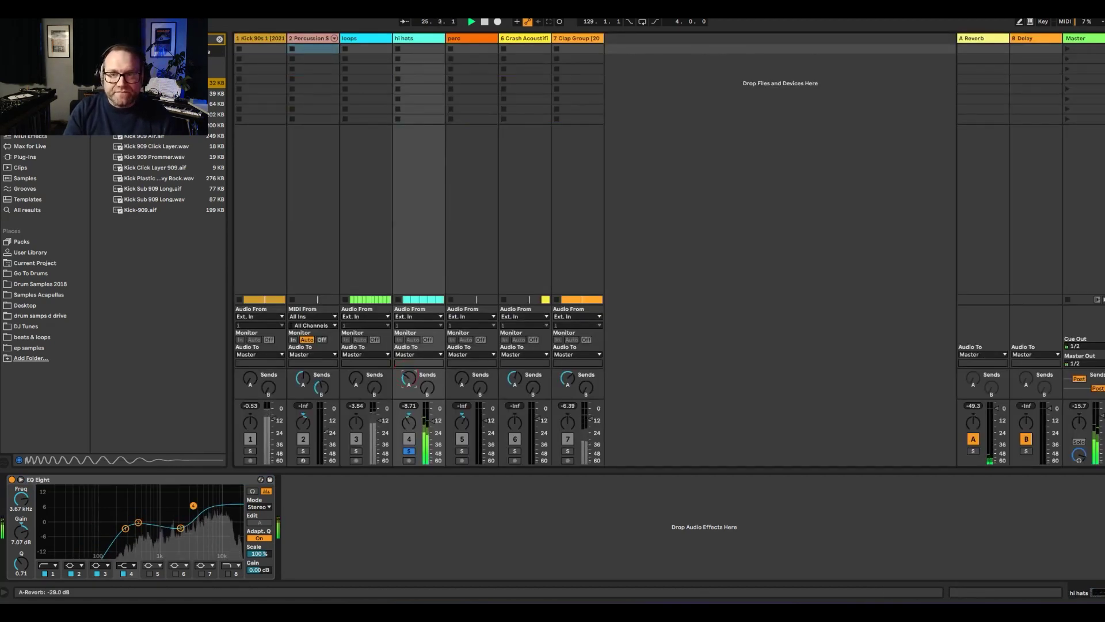
pyautogui.moveTo(408, 378); pyautogui.dragTo(408, 372)
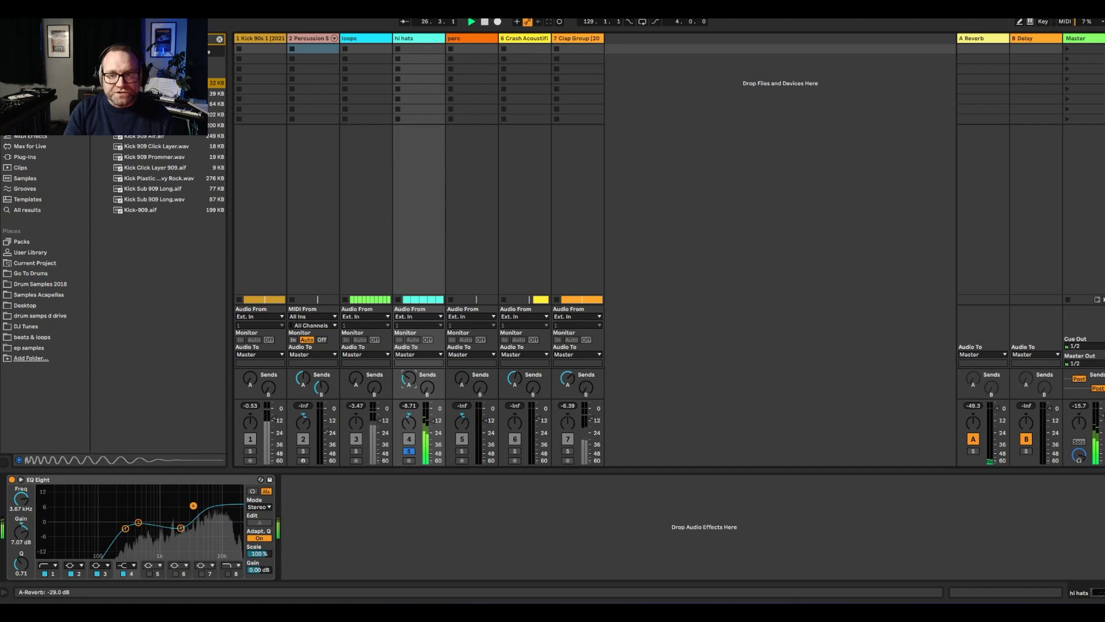
pyautogui.press('Tab')
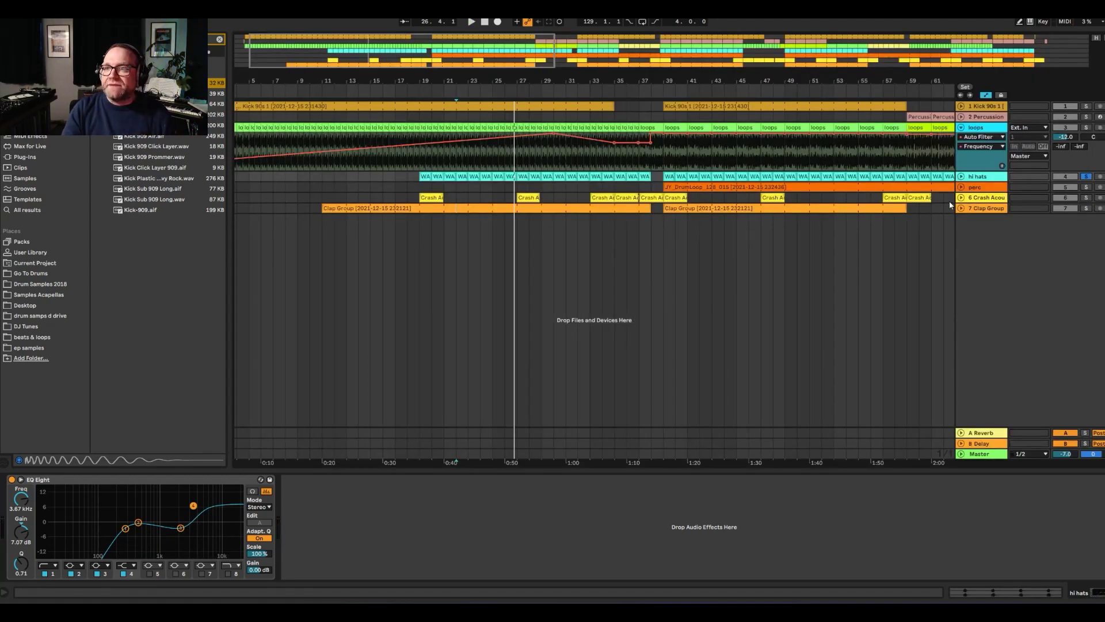
# Solo and play the perc track from bar 39, unfold its lanes, and select the Percussion clip at bar 59
pyautogui.click(666, 230)
pyautogui.click(1013, 185)
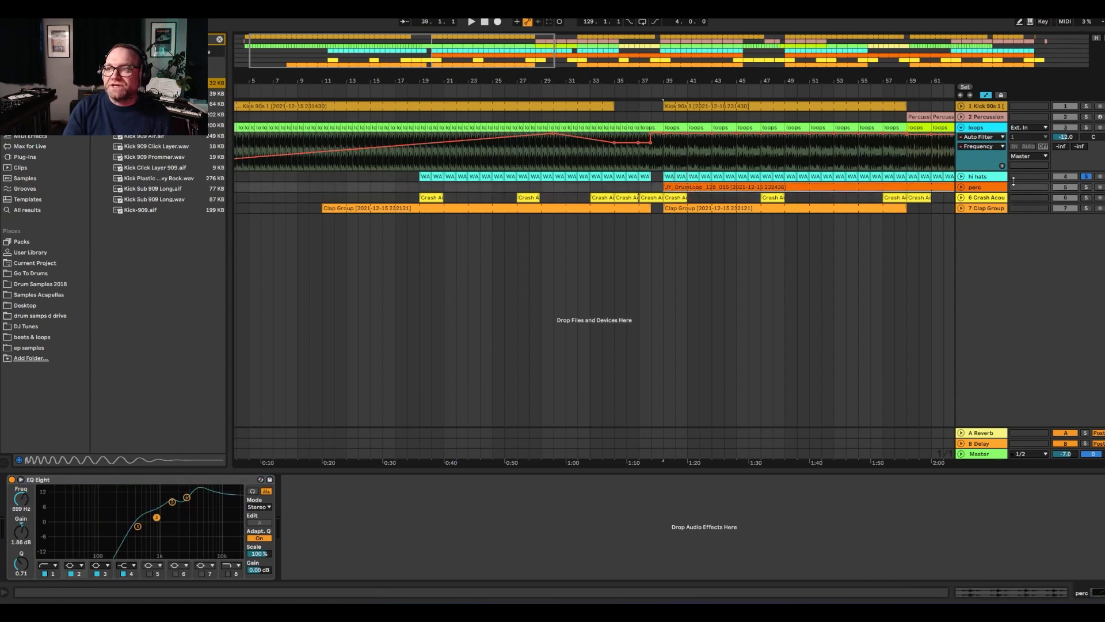
pyautogui.click(1086, 187)
pyautogui.press('space')
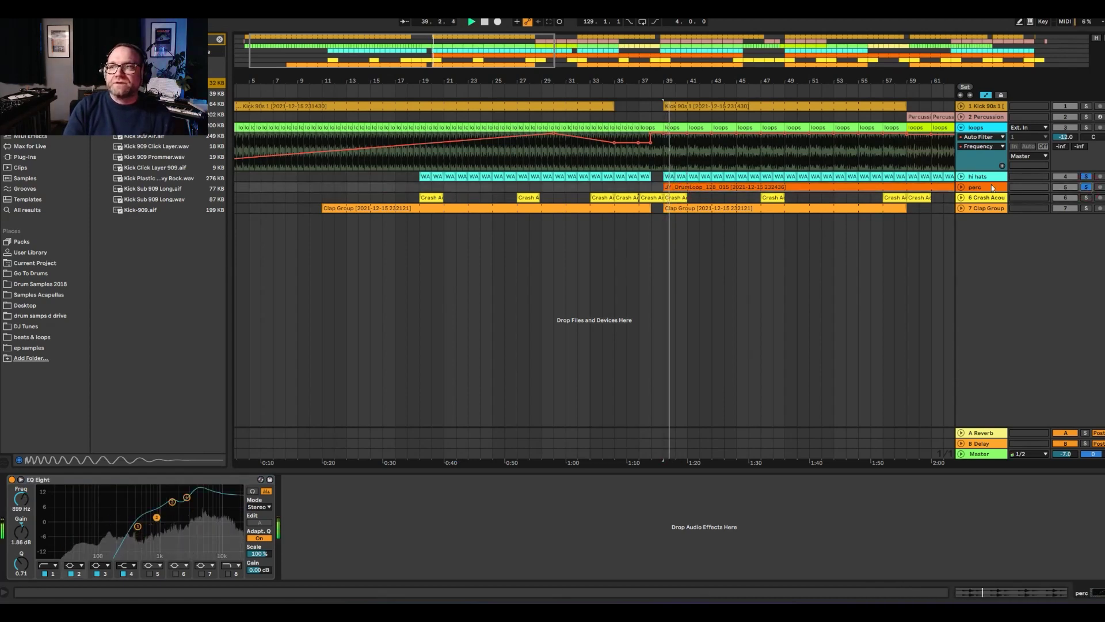
pyautogui.click(961, 187)
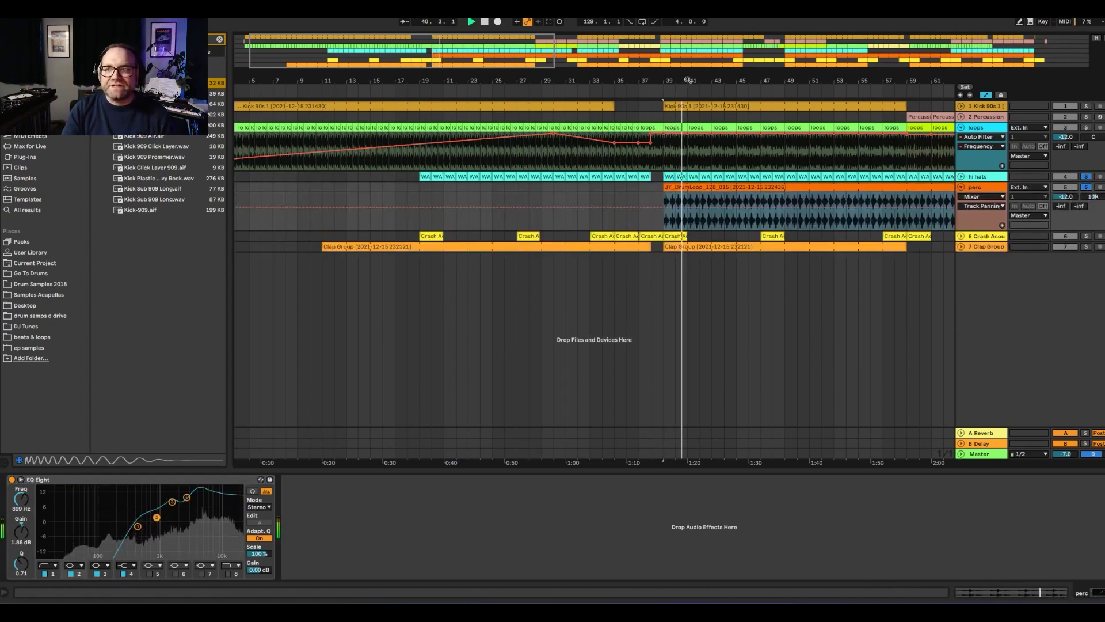
pyautogui.press('+')
pyautogui.press('+')
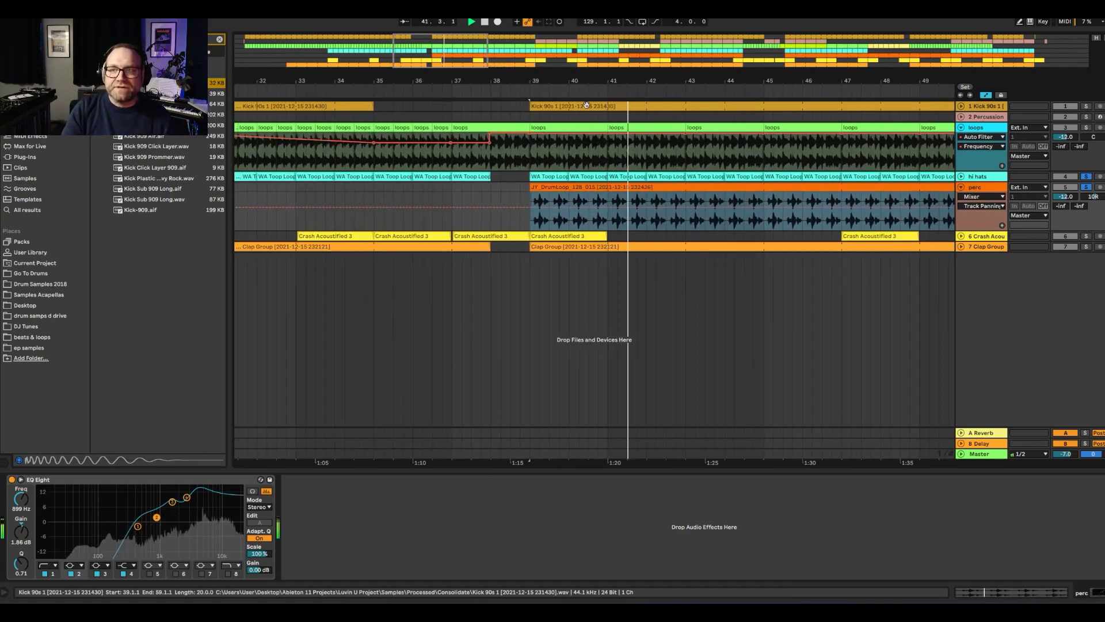
pyautogui.click(586, 75)
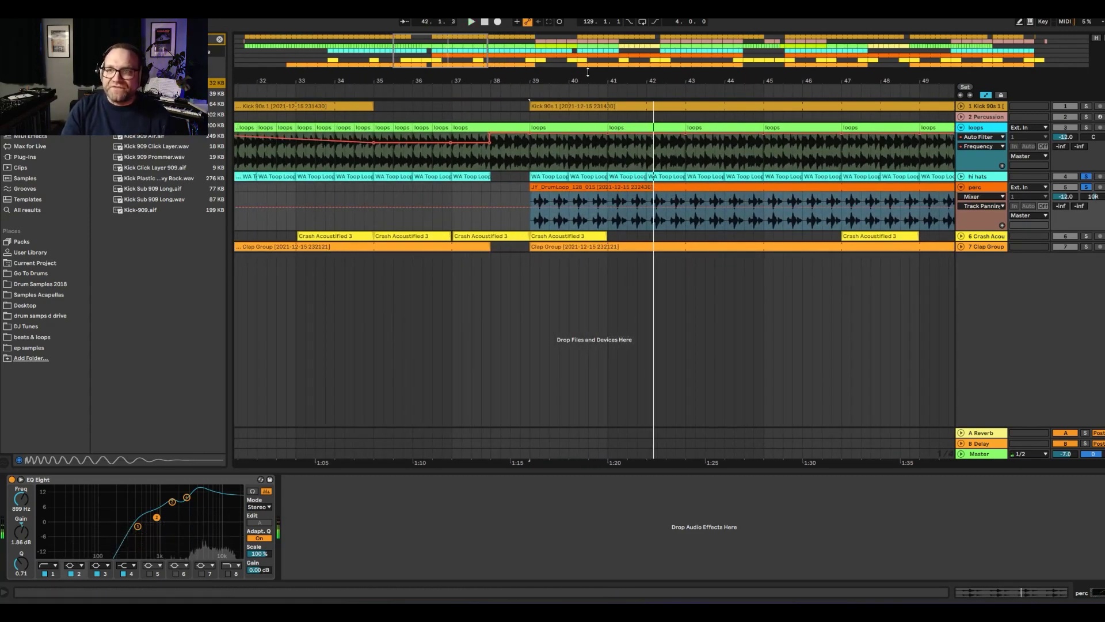
pyautogui.press('-')
pyautogui.press('-')
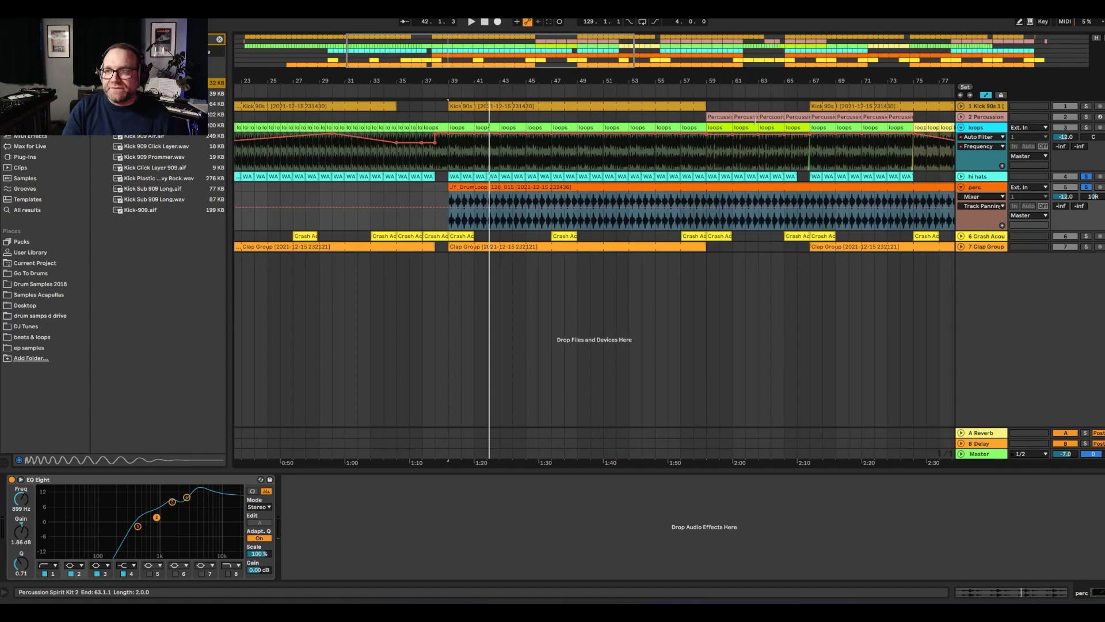
pyautogui.click(848, 117)
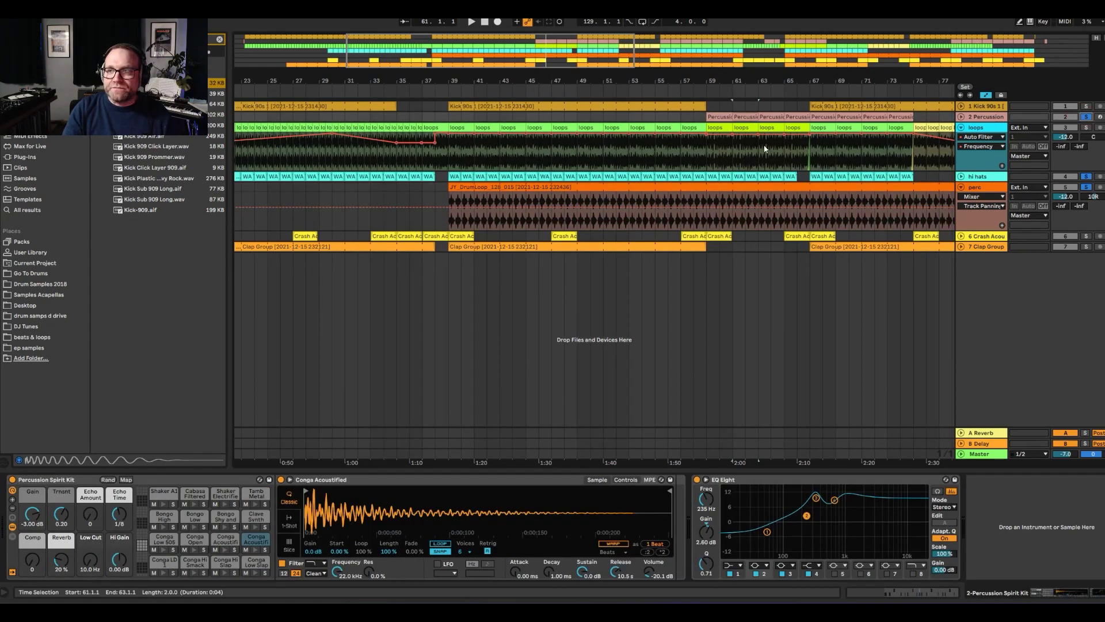
# Play the Percussion clip from bar 59, expand and arm 2 Percussion, and view its conga MIDI notes
pyautogui.click(708, 116)
pyautogui.press('space')
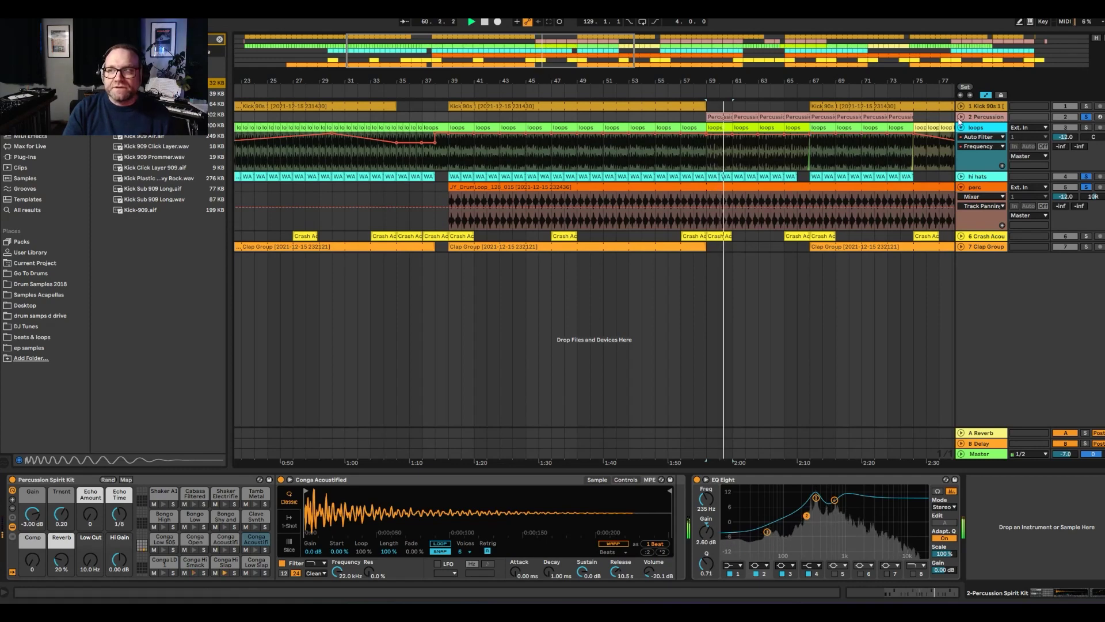
pyautogui.click(960, 116)
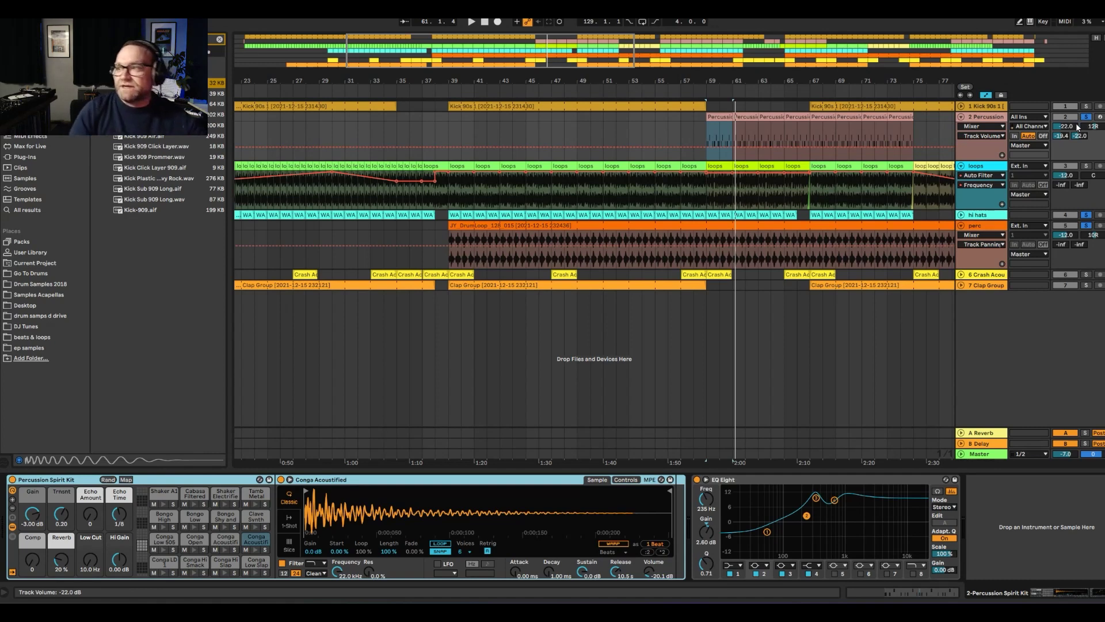
pyautogui.click(1099, 116)
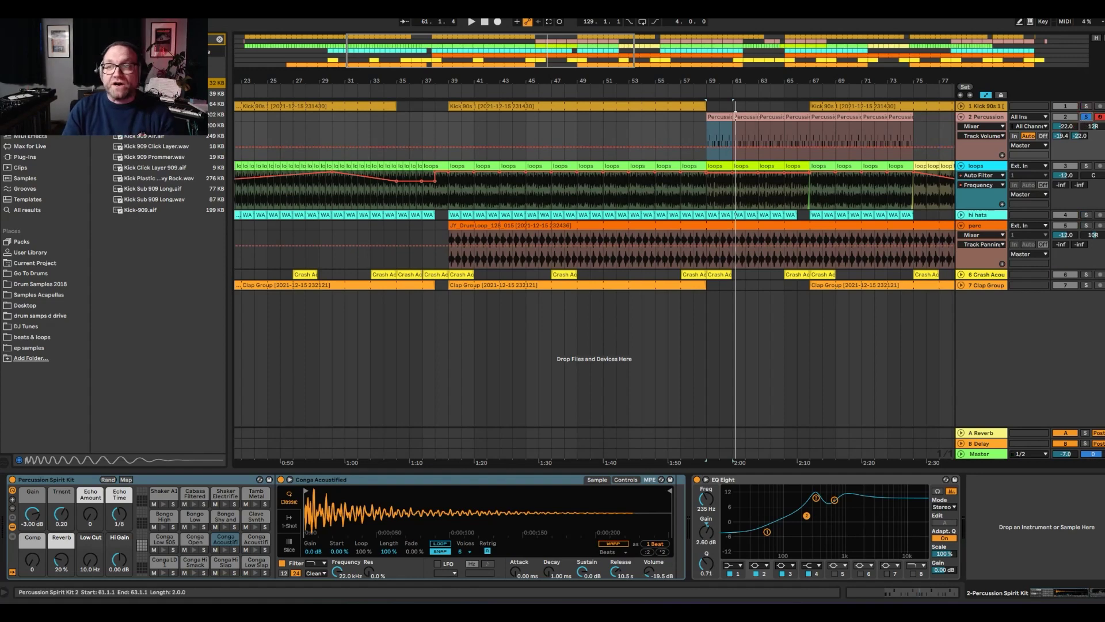
pyautogui.press('space')
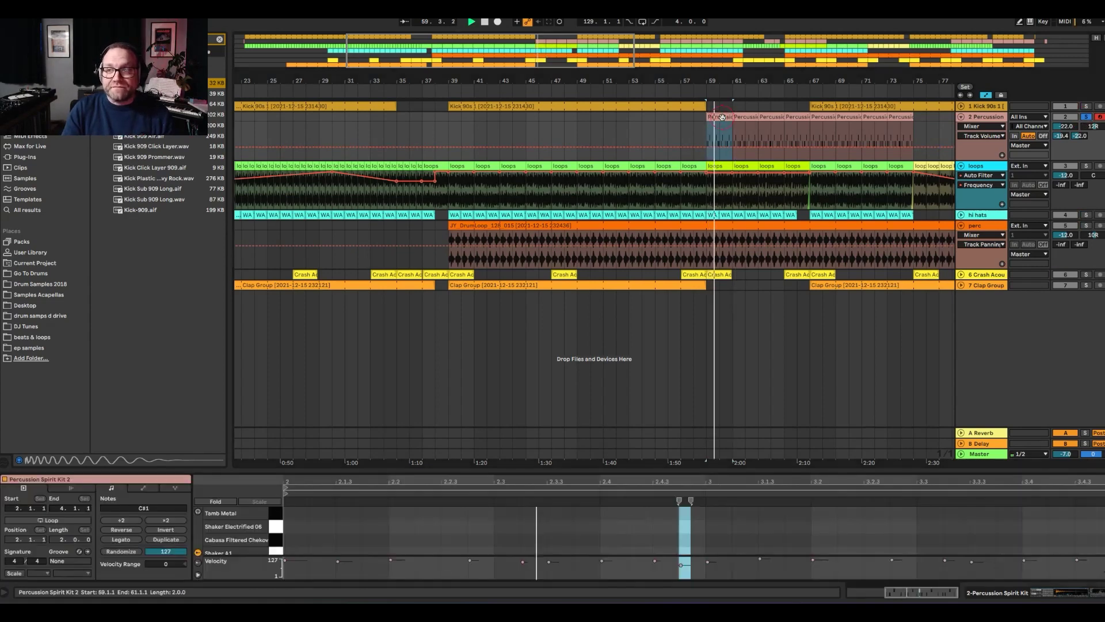
# Play from bar 59, briefly enlarge the note editor to check the conga notes, then show the Session mixer
pyautogui.hotkey('shift', 'Tab')
pyautogui.moveTo(608, 471); pyautogui.dragTo(584, 141)
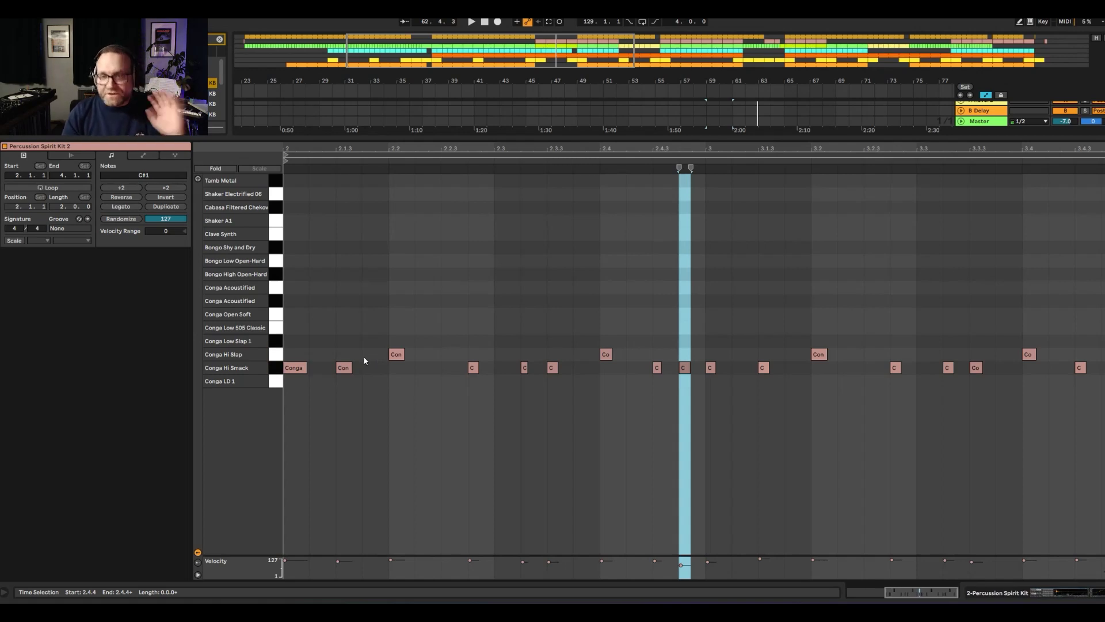
pyautogui.moveTo(401, 136); pyautogui.dragTo(403, 467)
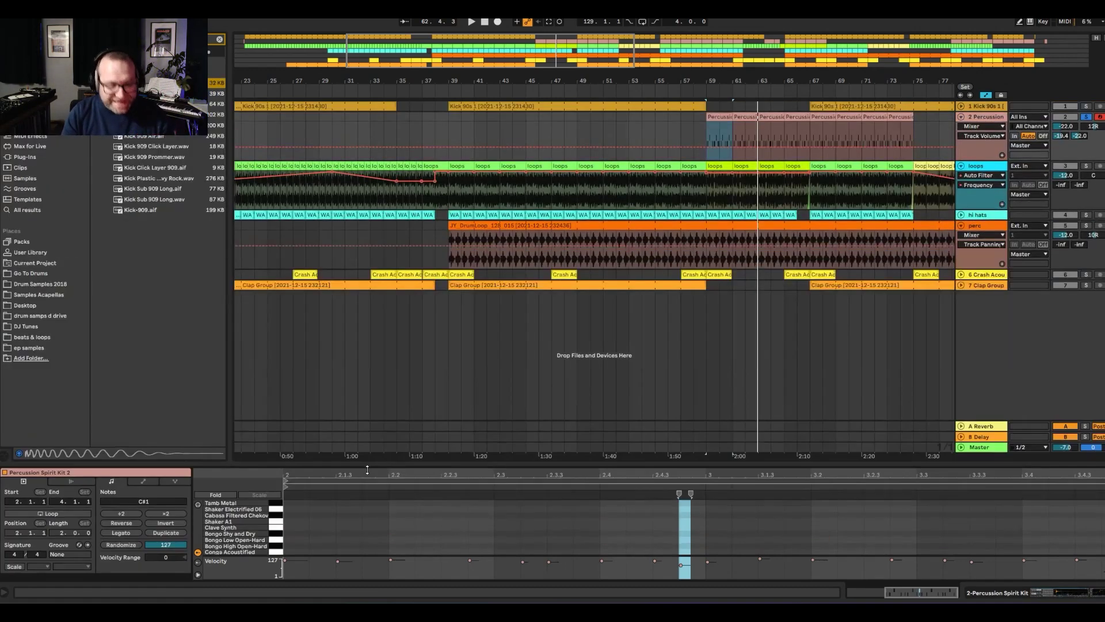
pyautogui.press('Tab')
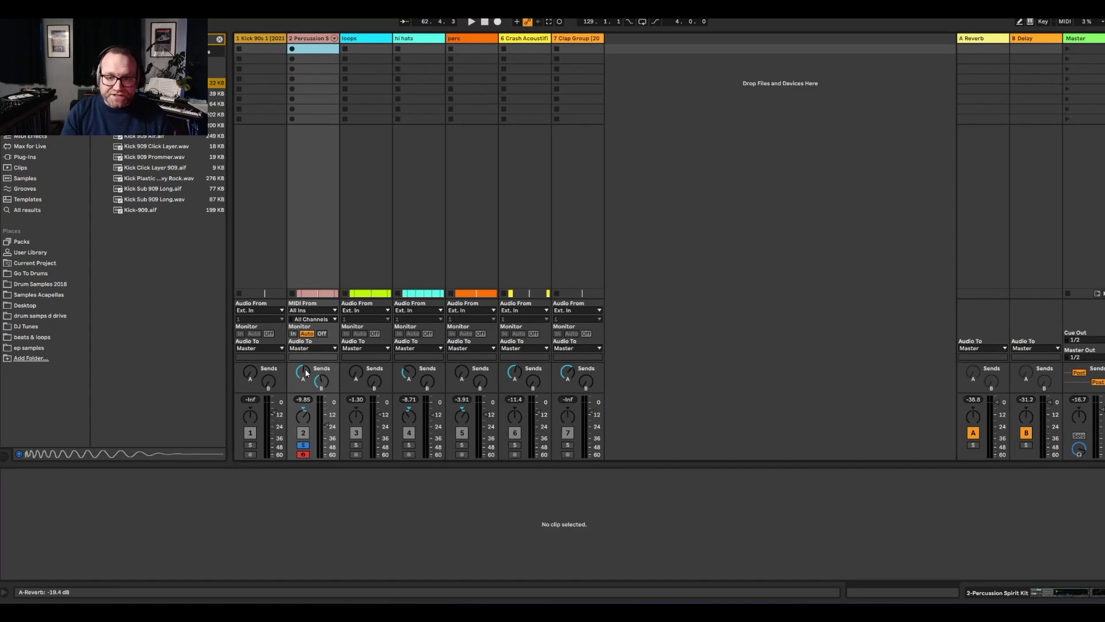
# Audition the kick, loops, hi hats and perc tracks solo during playback, clear the solos, and return to the arrangement
pyautogui.click(251, 446)
pyautogui.press('space')
pyautogui.click(354, 445)
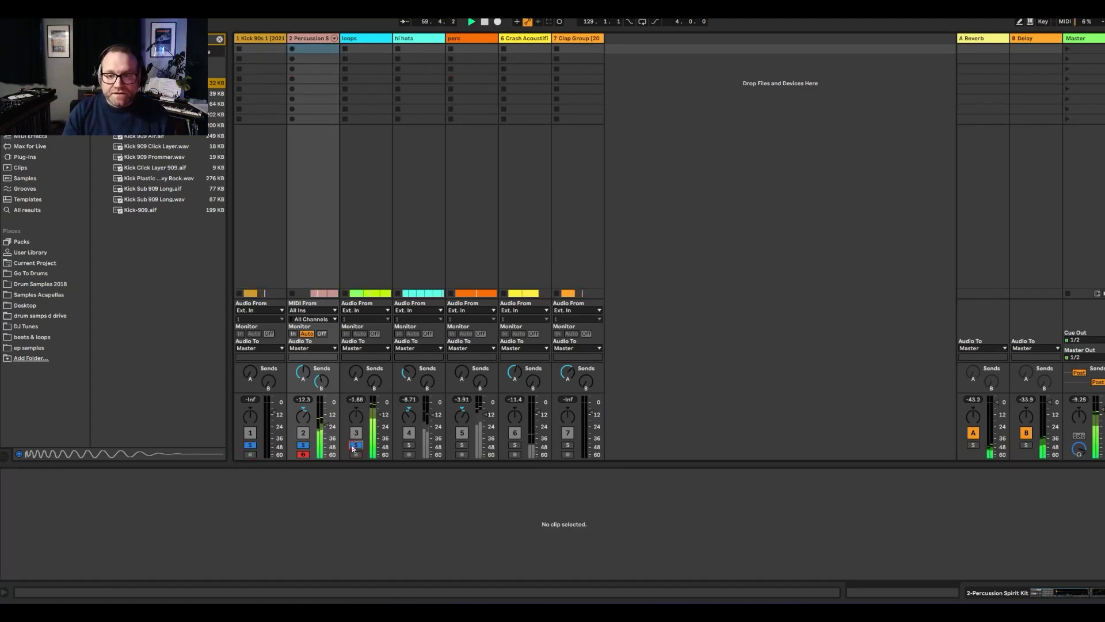
pyautogui.click(355, 446)
pyautogui.click(409, 445)
pyautogui.click(462, 446)
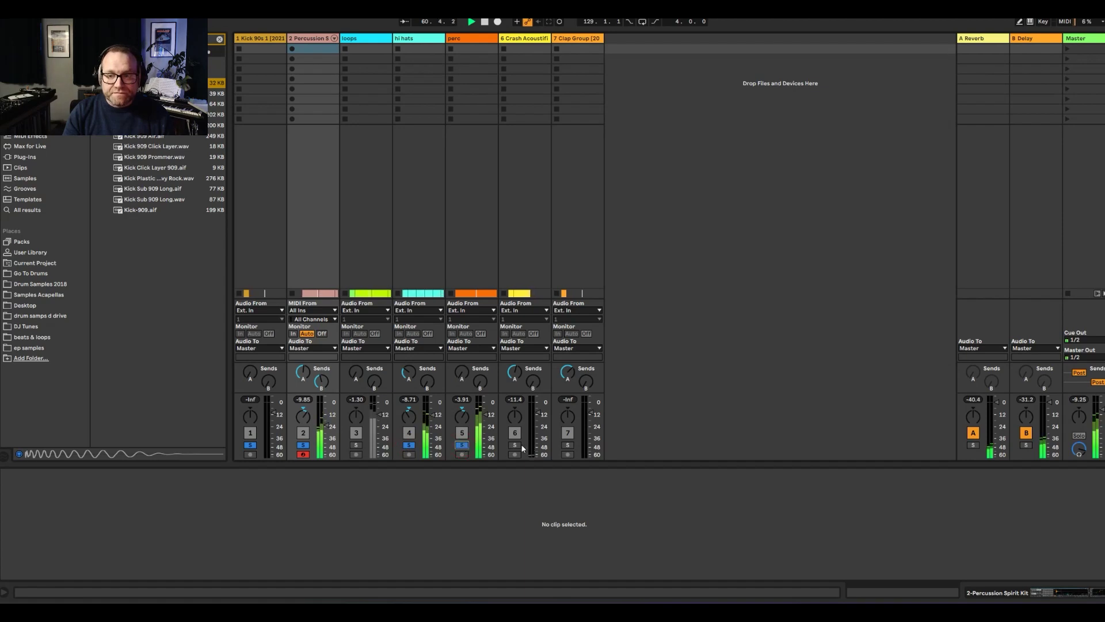
pyautogui.click(409, 445)
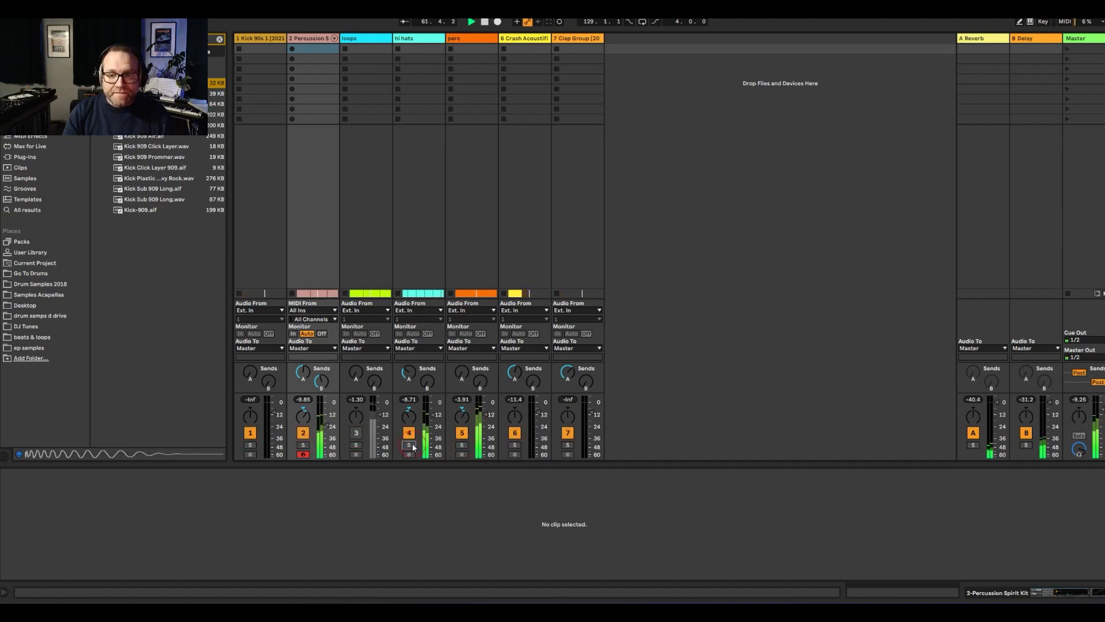
pyautogui.press('Tab')
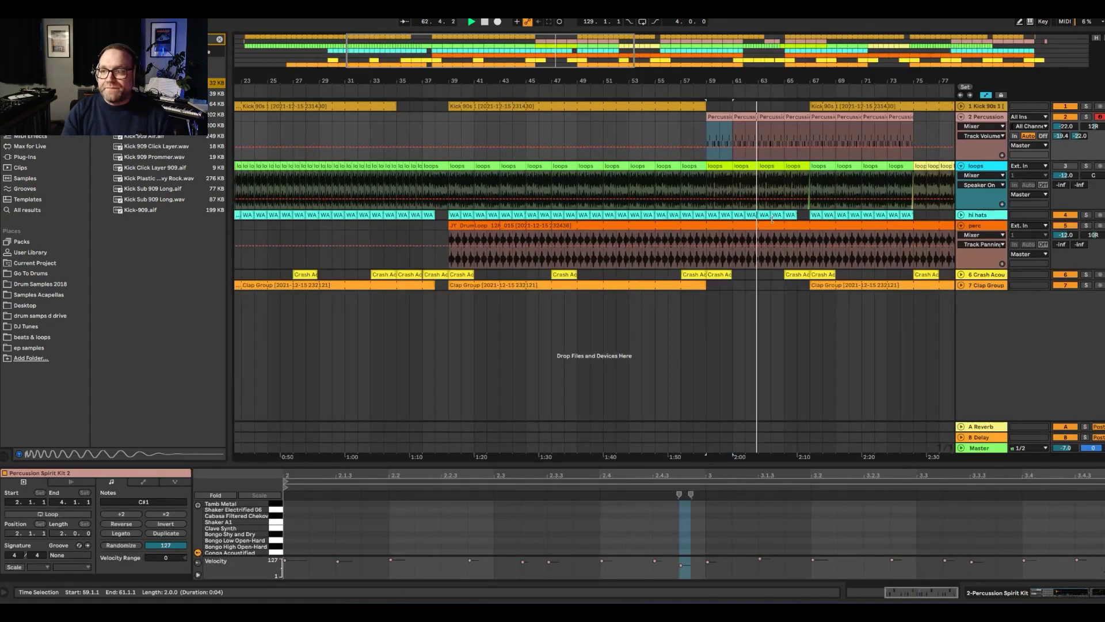
# Play from the Clap Group clip at bar 67, zoom out to bars 37–105, fold the loops track, and set the start at bar 58
pyautogui.click(814, 301)
pyautogui.press('space')
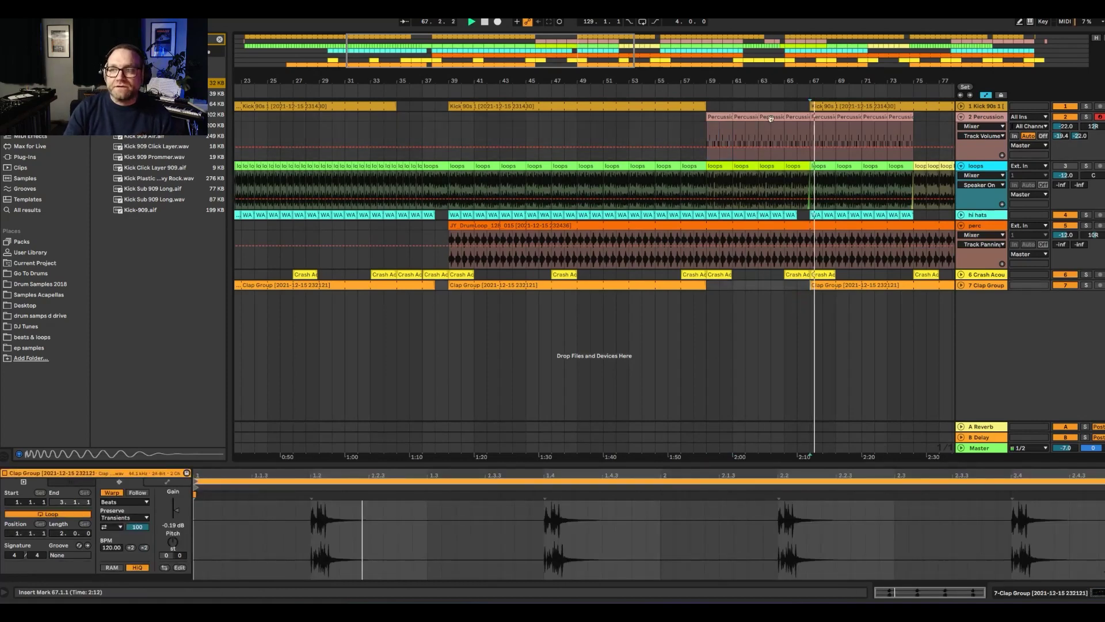
pyautogui.moveTo(826, 85); pyautogui.dragTo(538, 126)
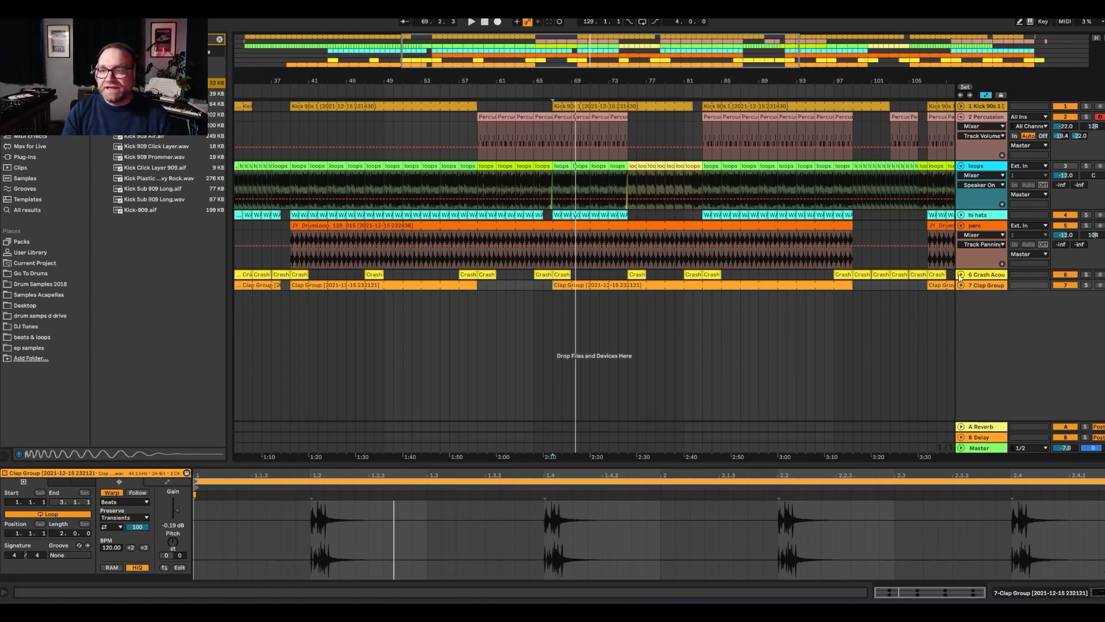
pyautogui.click(961, 165)
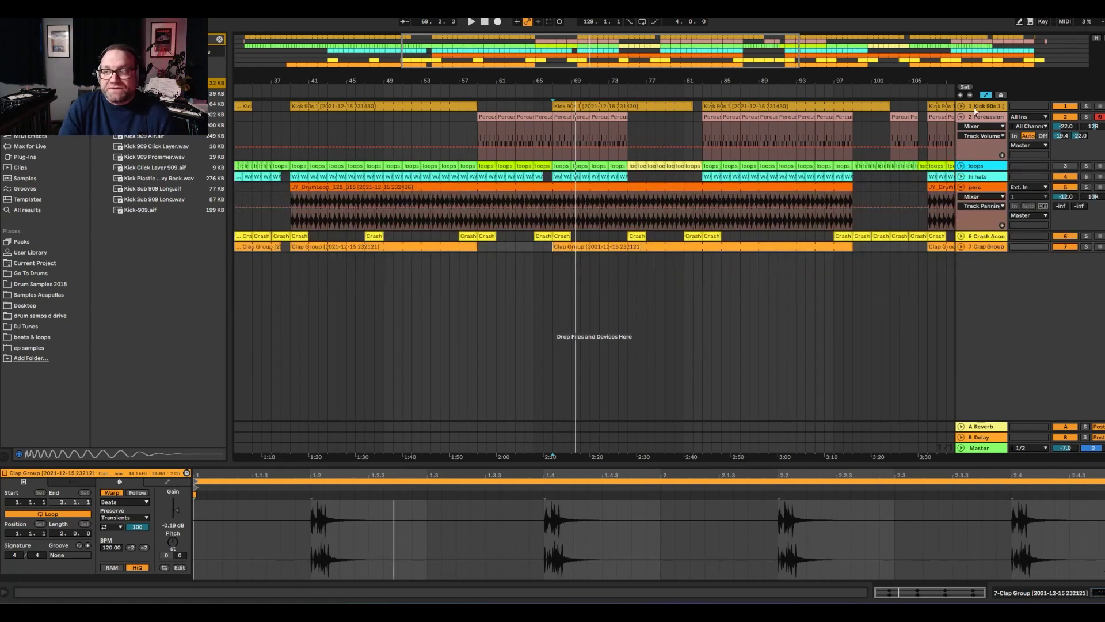
pyautogui.click(469, 132)
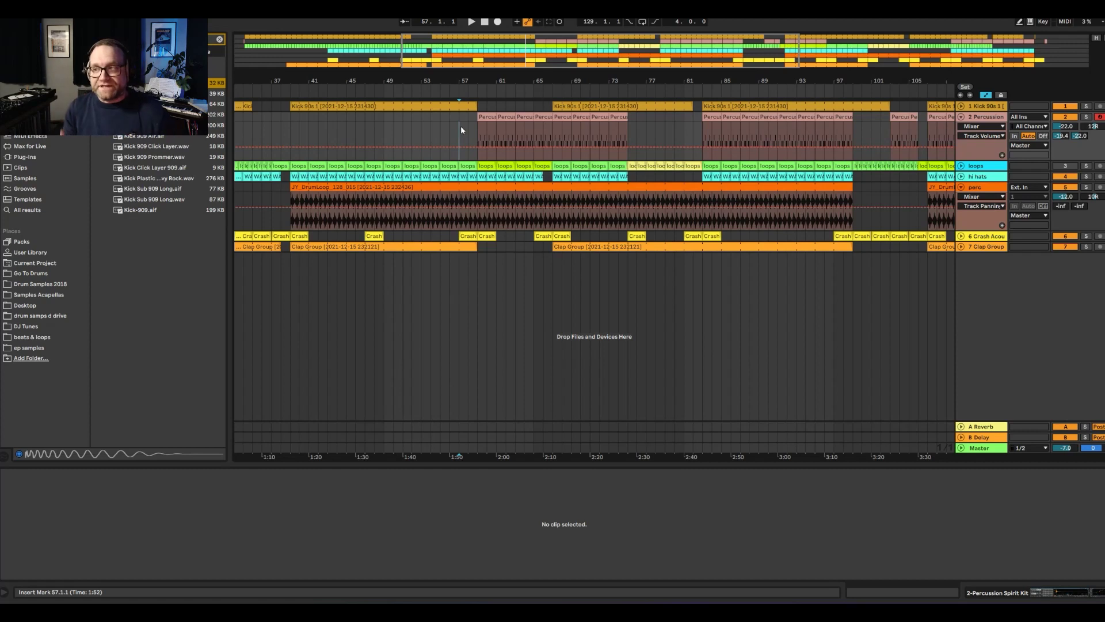
# Audition the kick dropouts by playing from bars 57, 38, 49 and 58, then fold the 2 Percussion track
pyautogui.press('space')
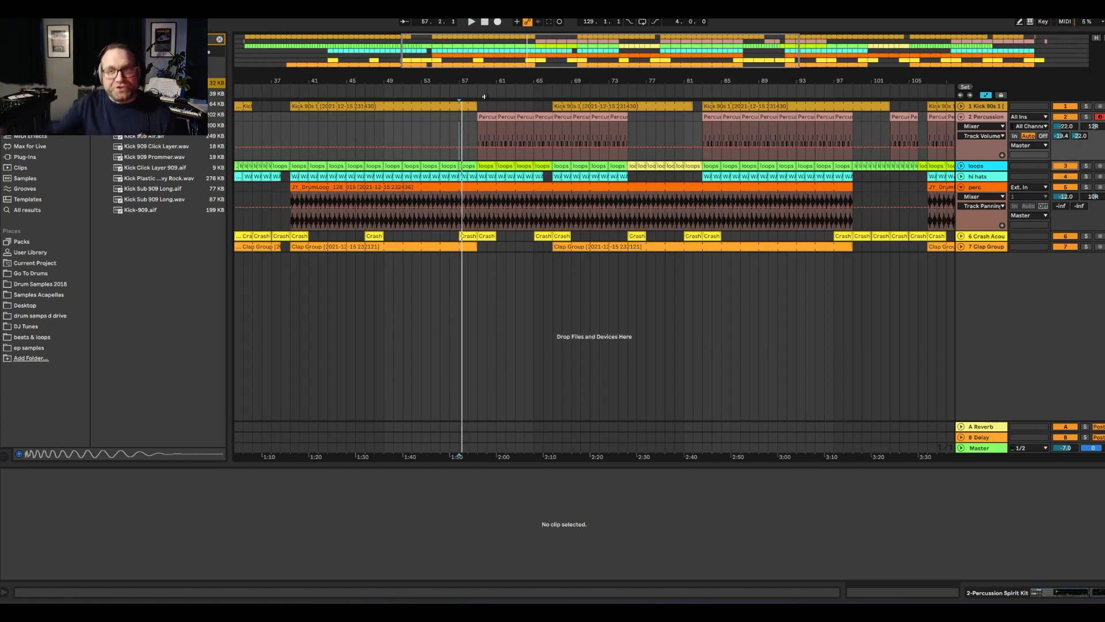
pyautogui.press('-')
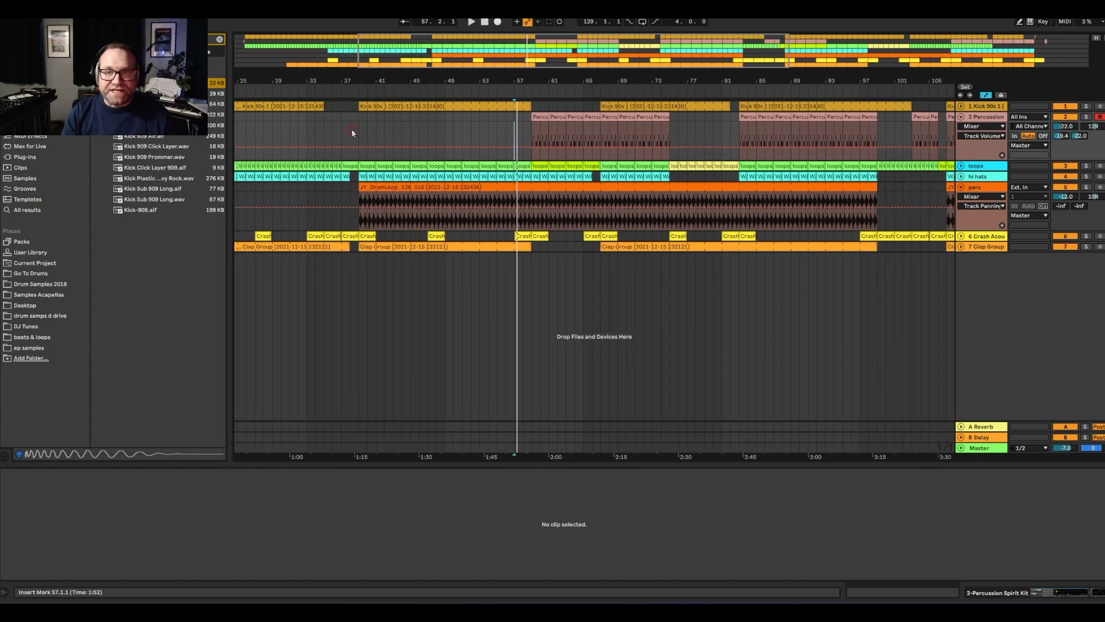
pyautogui.click(352, 133)
pyautogui.press('space')
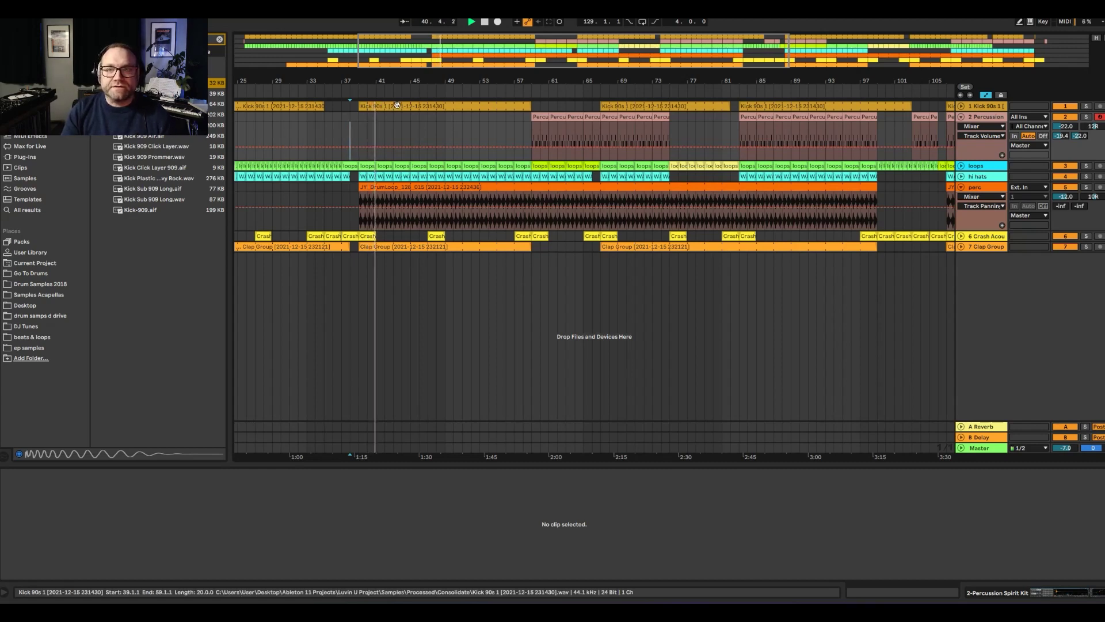
pyautogui.click(450, 118)
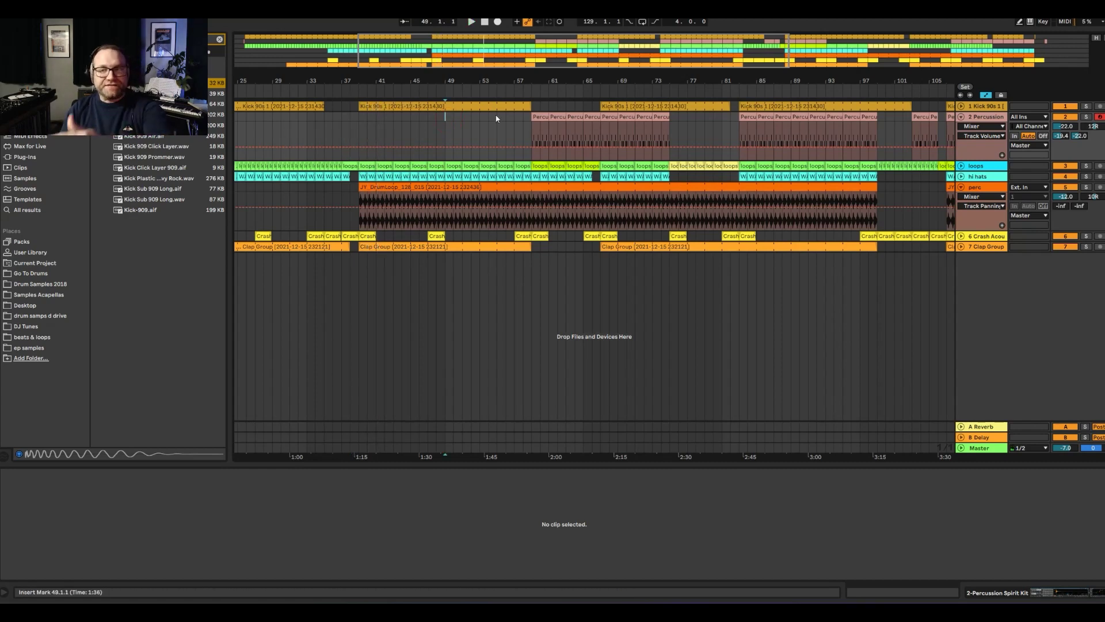
pyautogui.press('space')
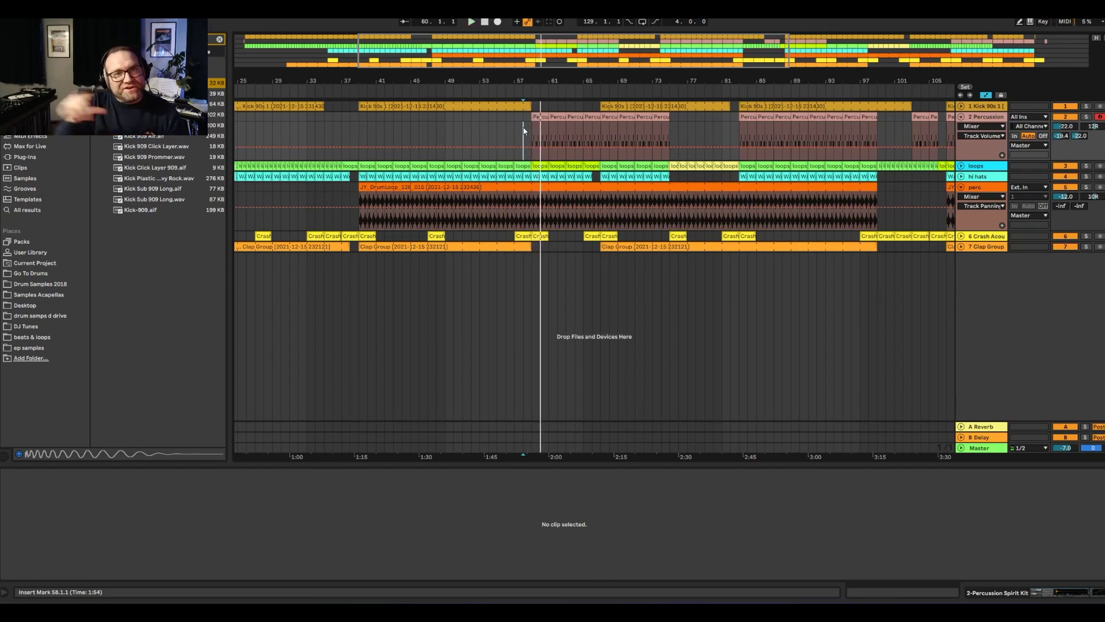
pyautogui.press('space')
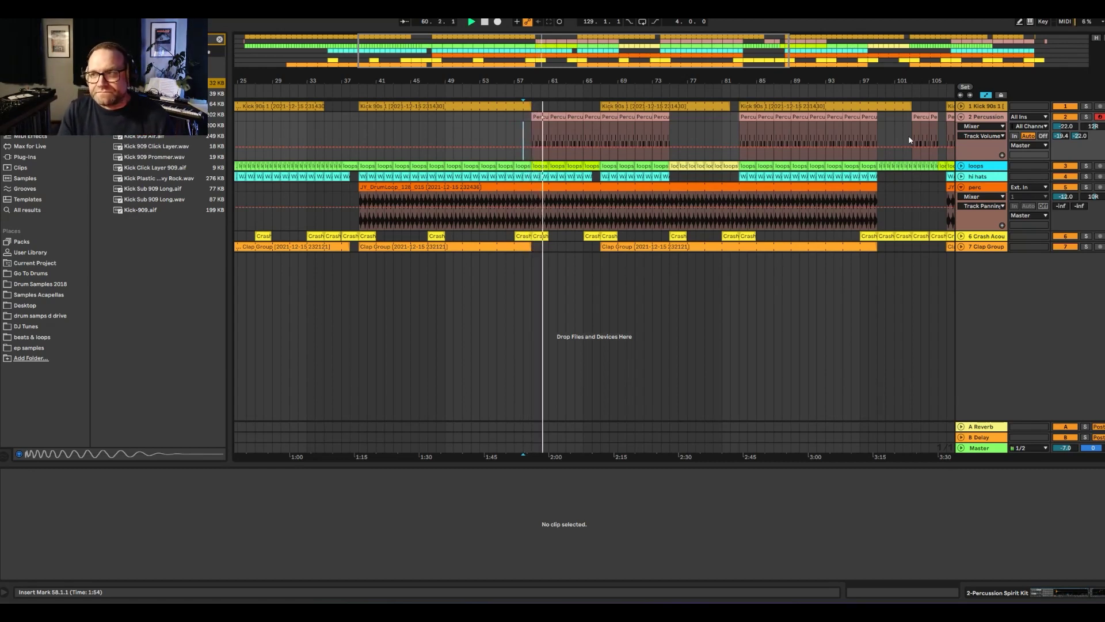
pyautogui.press('Left')
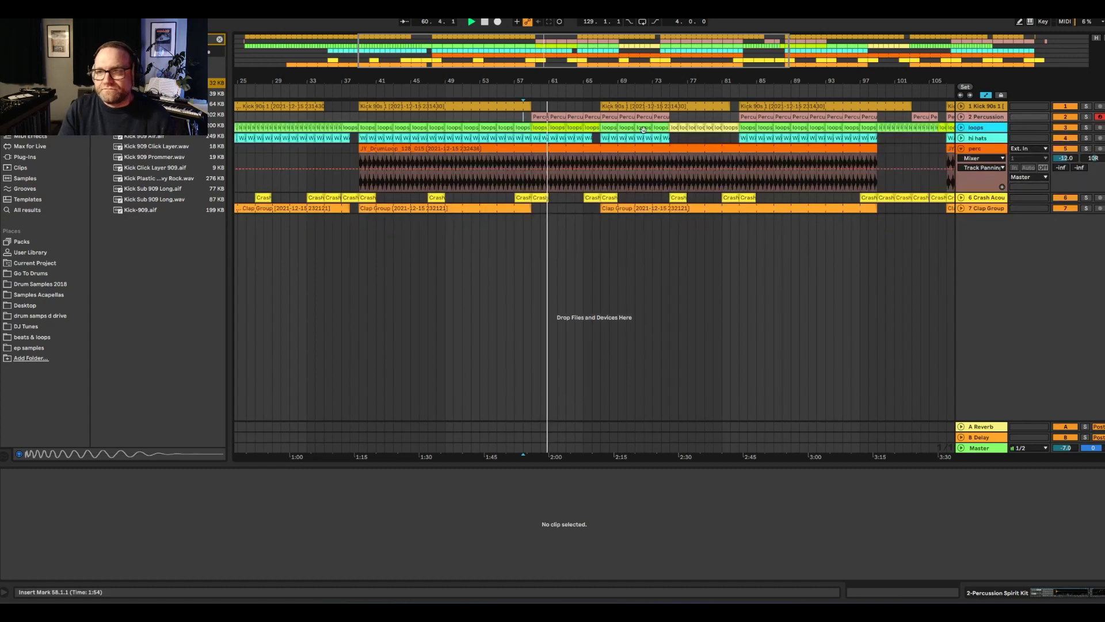
# Play from bar 66, fold the perc track, move the playback start to bar 57, and select the Crash clip at bar 105
pyautogui.click(595, 223)
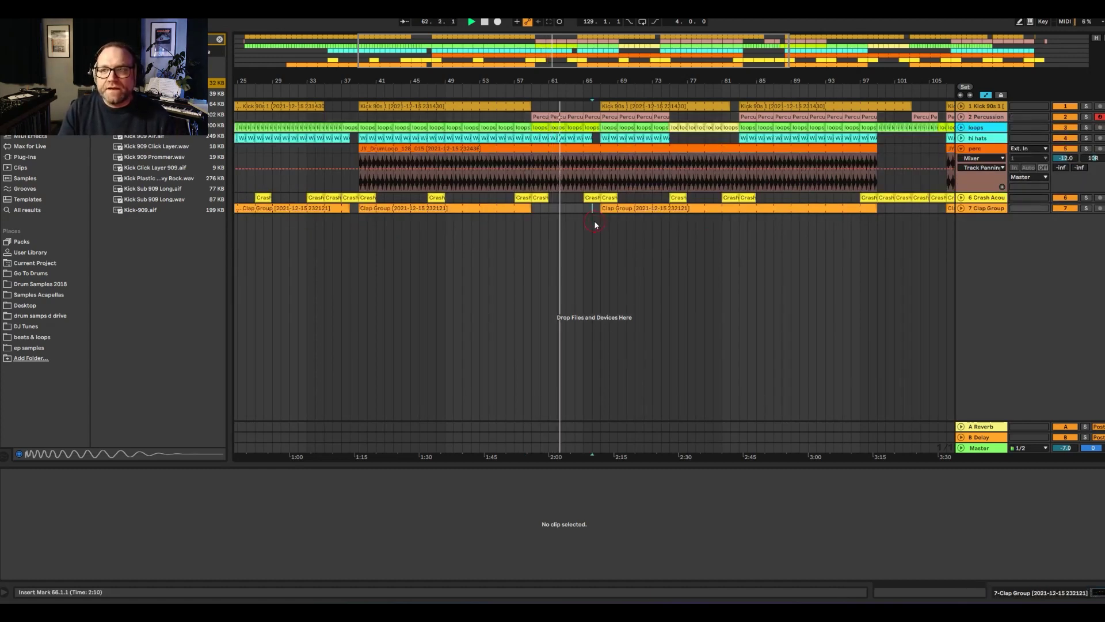
pyautogui.press('space')
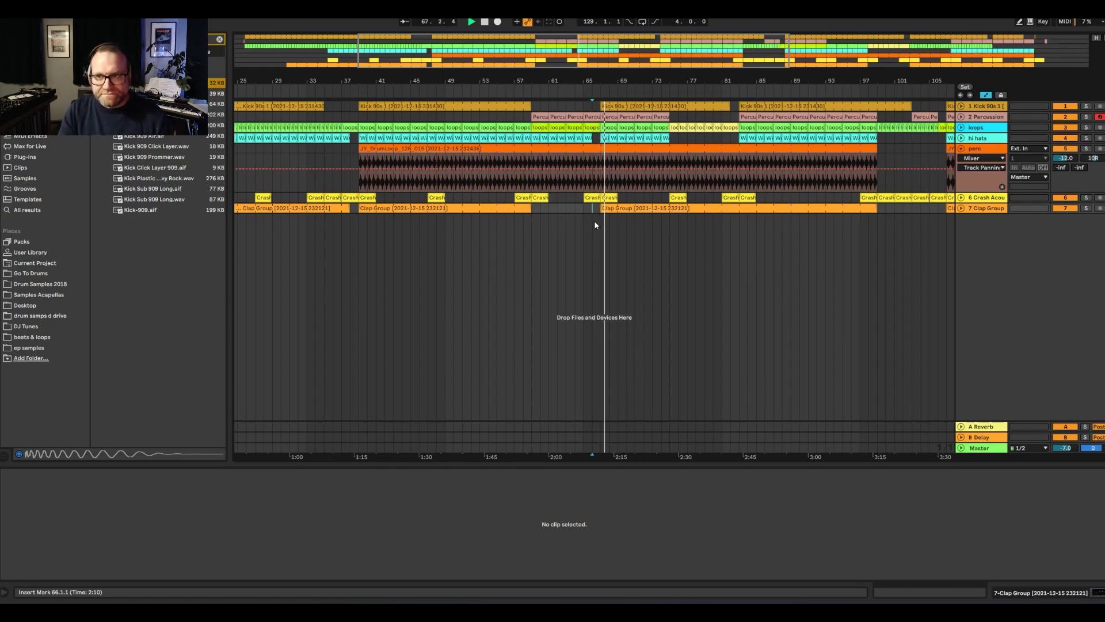
pyautogui.click(960, 148)
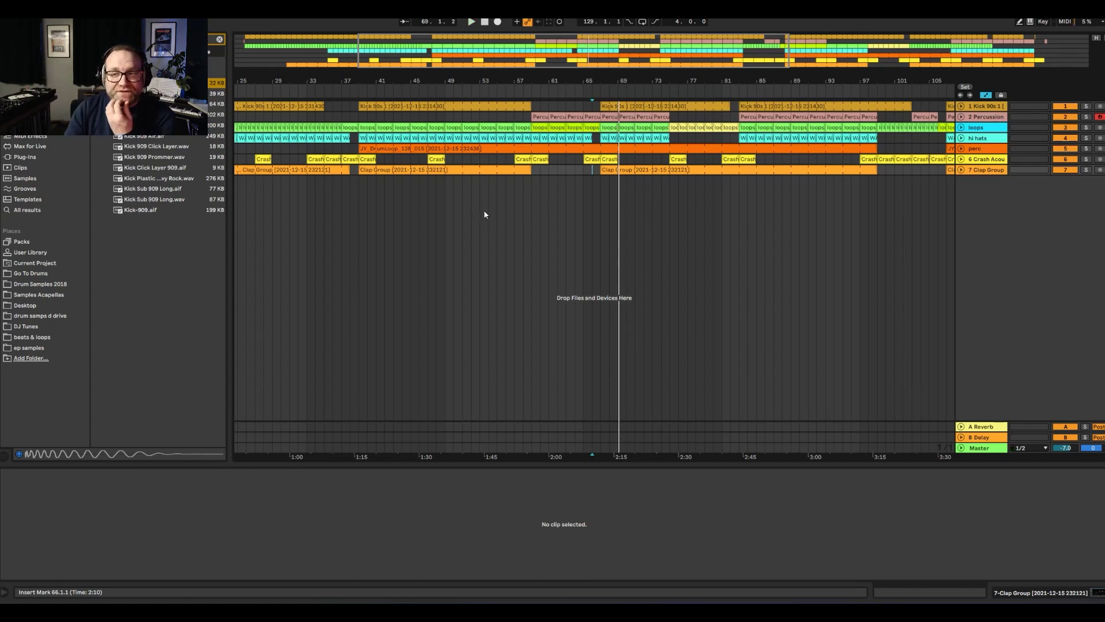
pyautogui.click(505, 208)
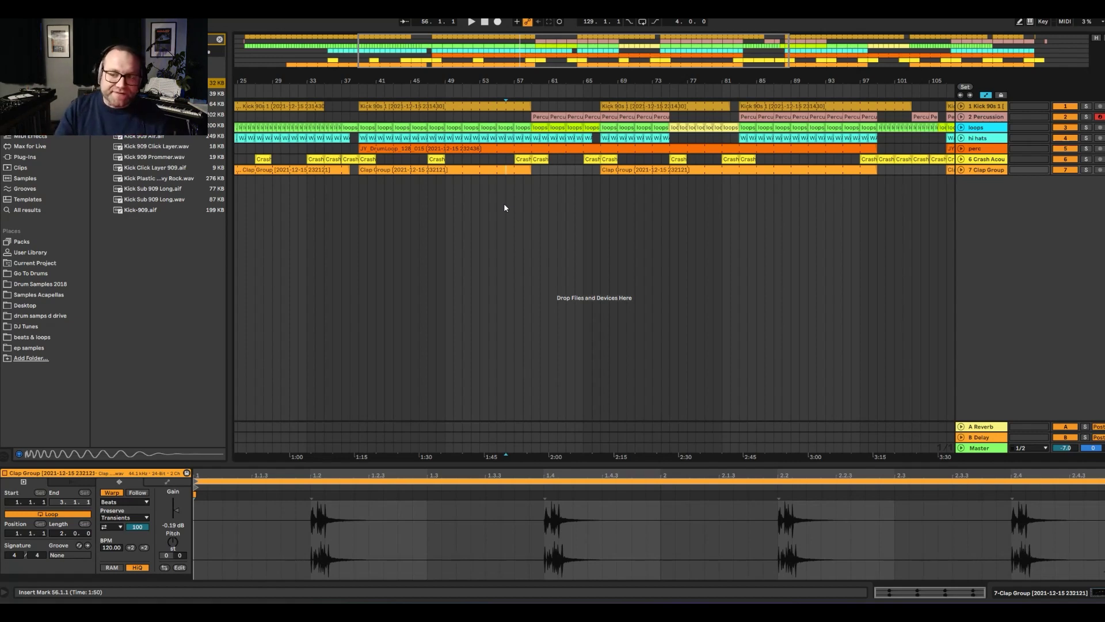
pyautogui.click(518, 192)
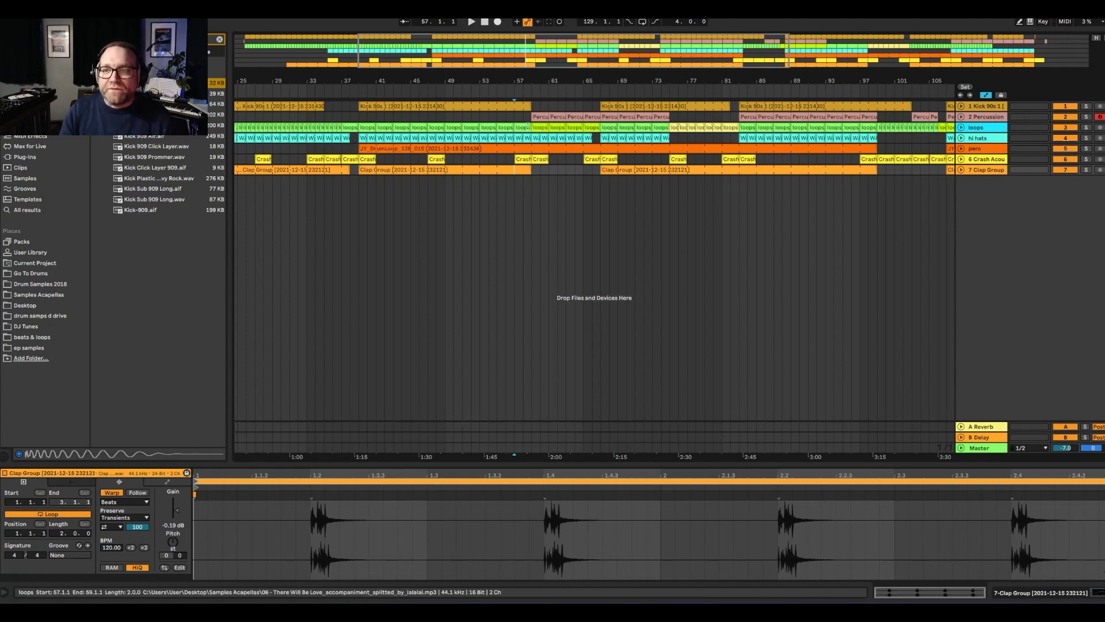
pyautogui.click(937, 159)
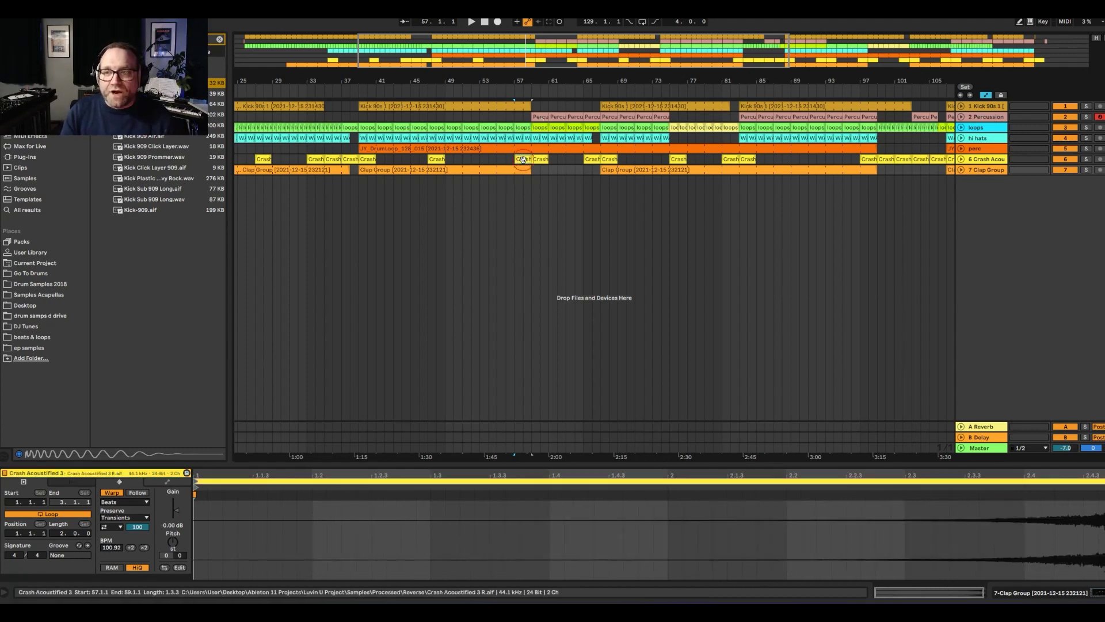
# Expand the Crash Acoustified track, zoom in on bars 56–67, and select the second Crash Acoustified 3 clip at bar 59
pyautogui.click(960, 159)
pyautogui.press('+')
pyautogui.press('+')
pyautogui.press('+')
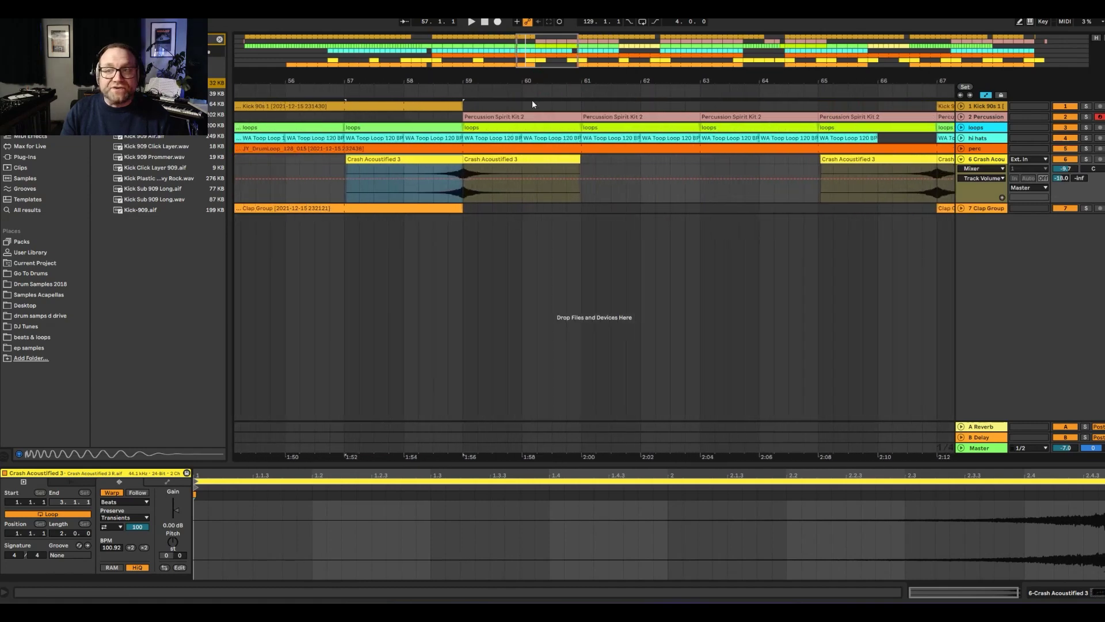
pyautogui.click(490, 158)
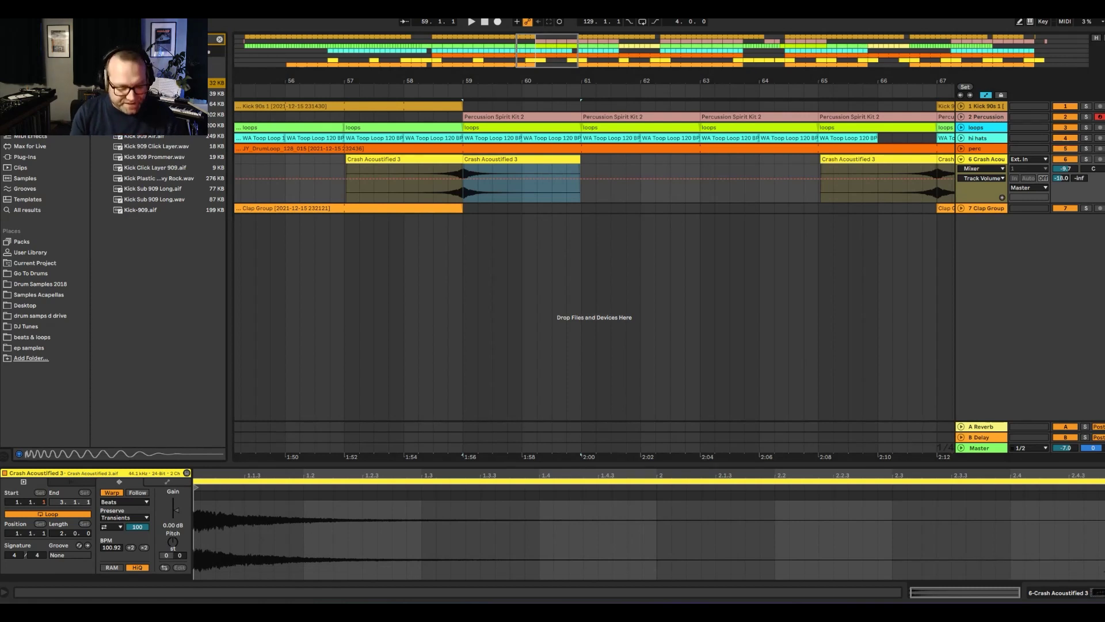
pyautogui.scroll(10, 158, 259)
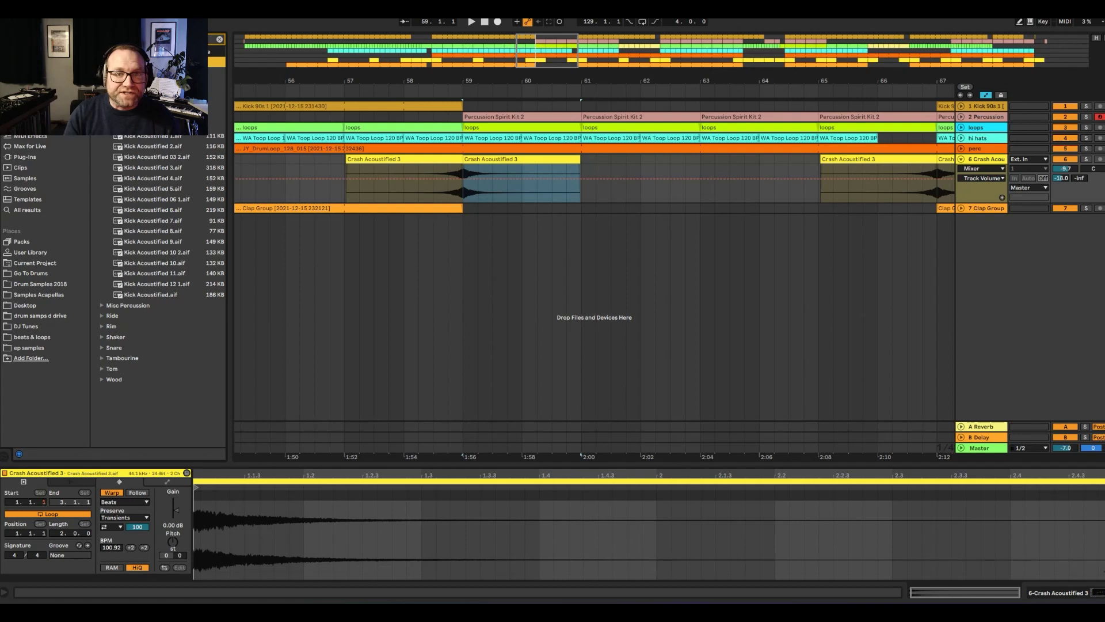
# Preview the Crash Acoustified, Crash Lo, Splash Hi and Splash Lo samples, then place the insert point inside bar 59
pyautogui.click(161, 139)
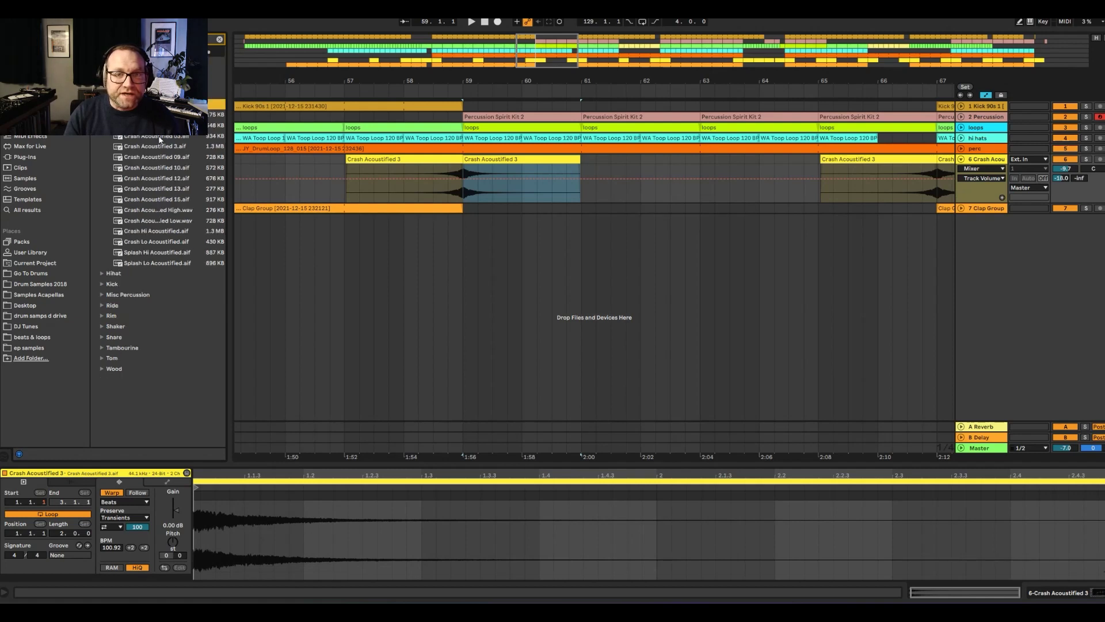
pyautogui.click(147, 179)
pyautogui.click(153, 188)
pyautogui.click(158, 209)
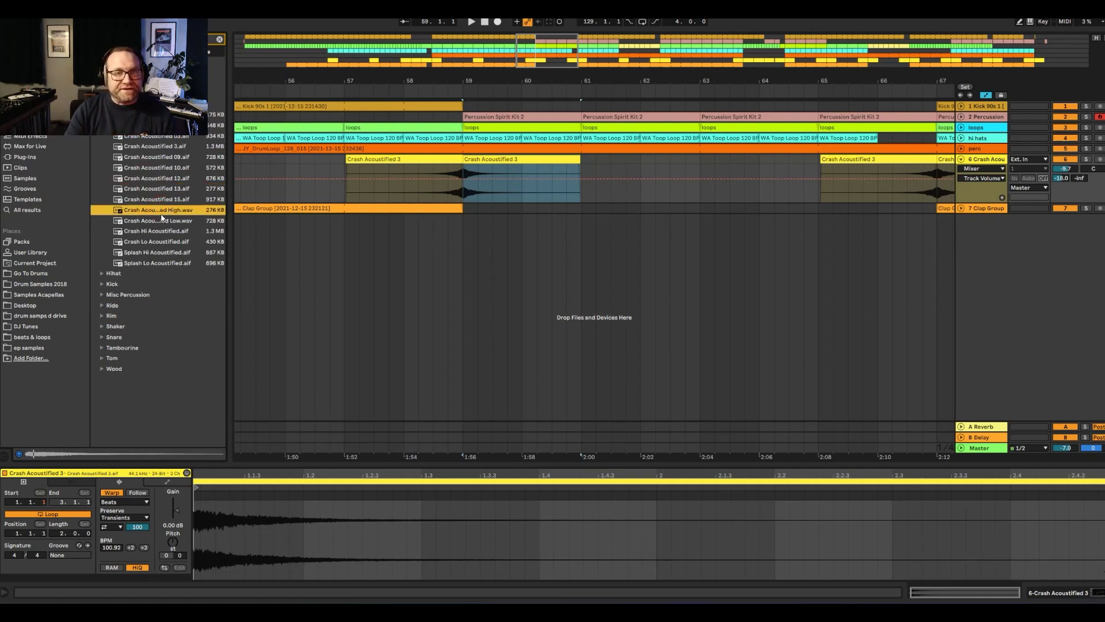
pyautogui.click(162, 221)
pyautogui.click(166, 241)
pyautogui.click(164, 252)
pyautogui.click(163, 262)
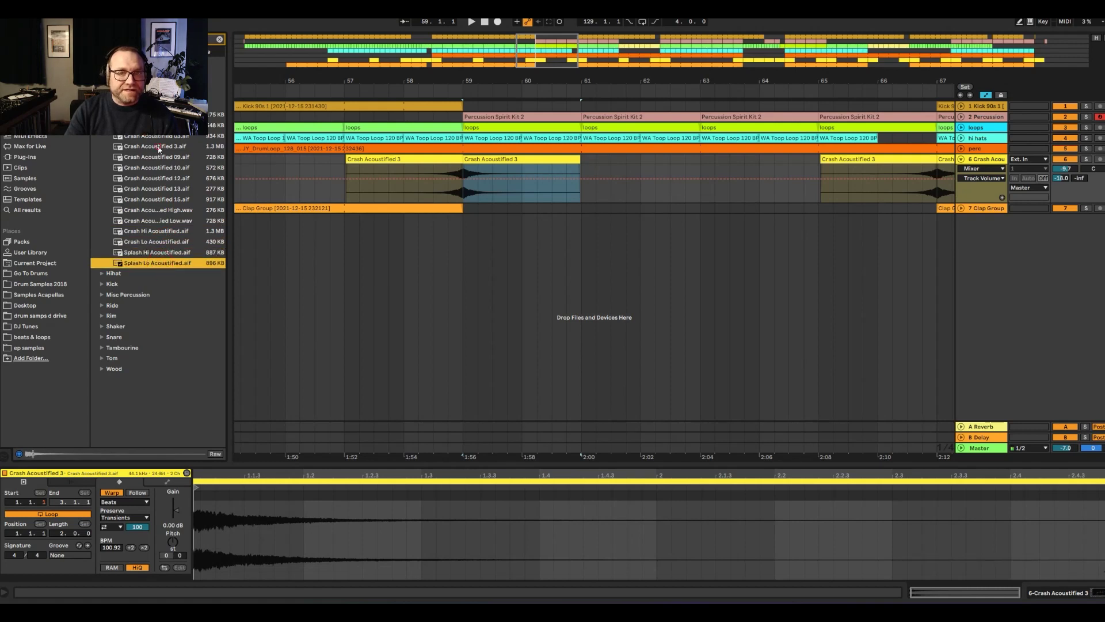
pyautogui.click(159, 125)
pyautogui.click(476, 259)
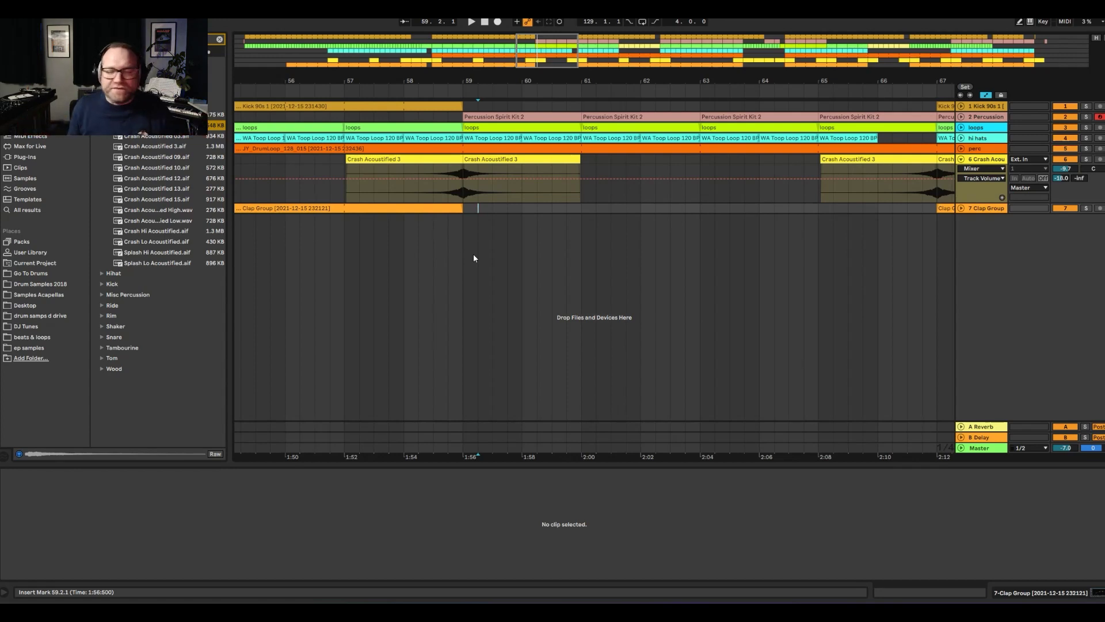
# Play the kick dropout from just before bar 59, zoom out to bars 49–84, and select the second Clap Group clip at bar 67
pyautogui.press('Left')
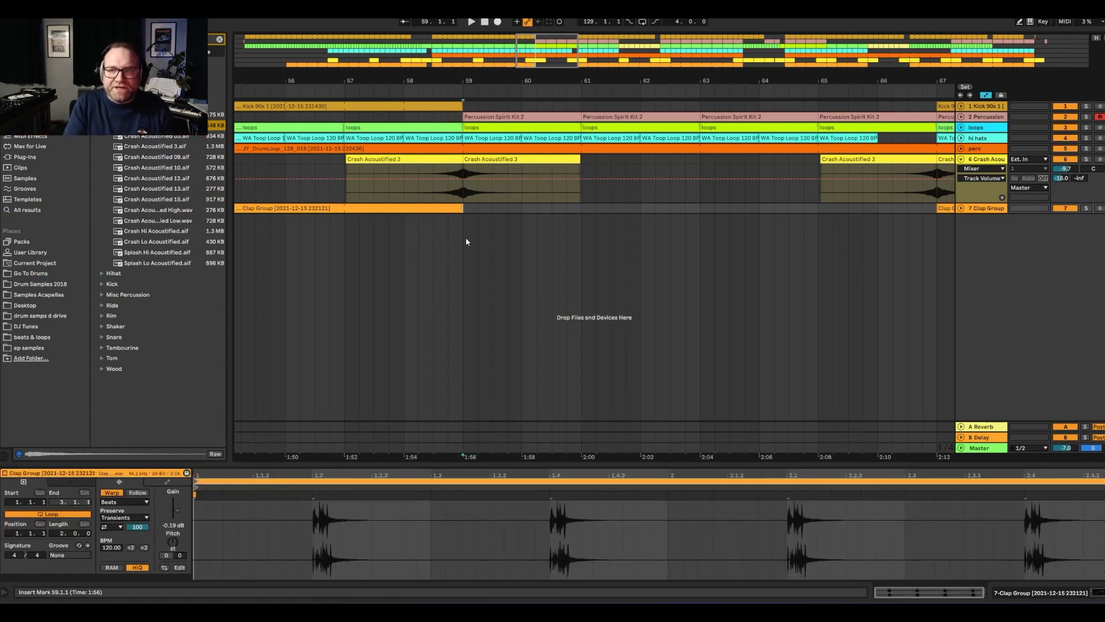
pyautogui.press('space')
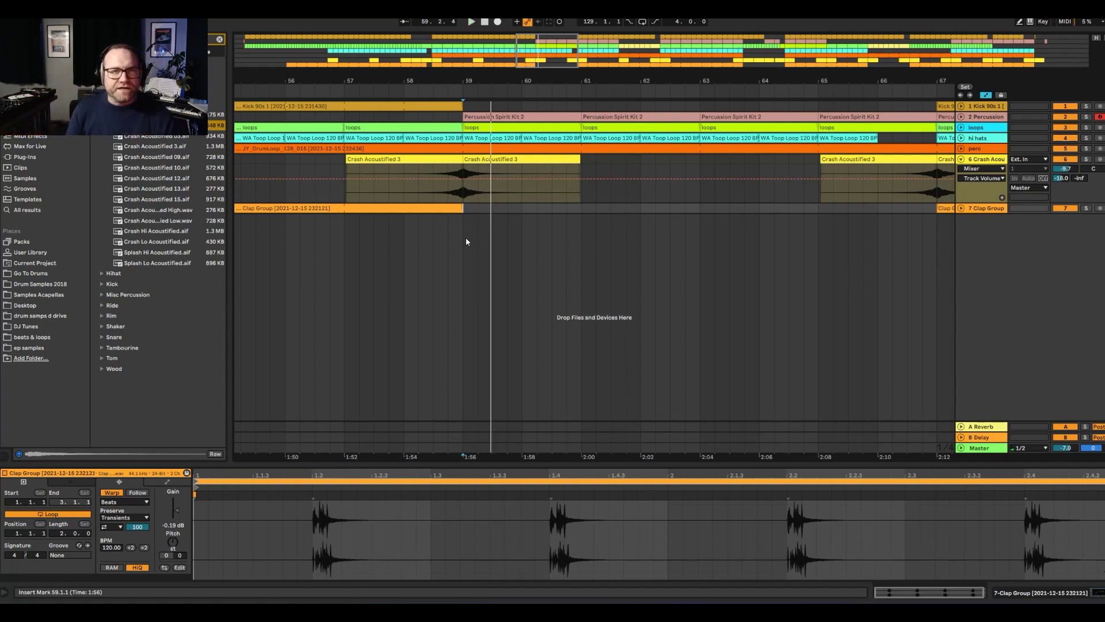
pyautogui.click(439, 234)
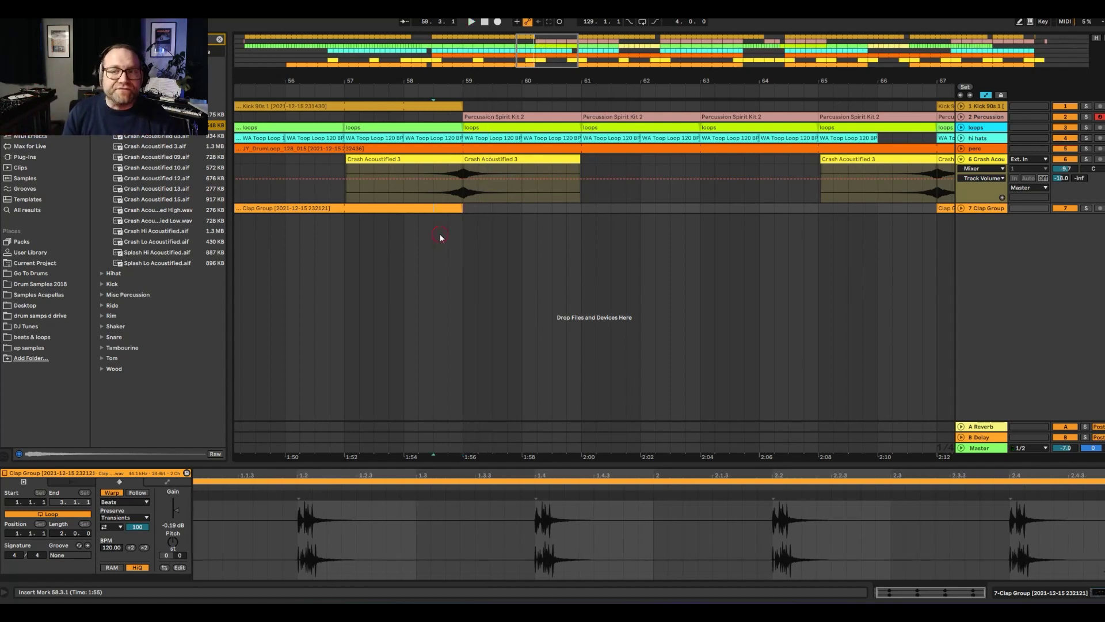
pyautogui.press('space')
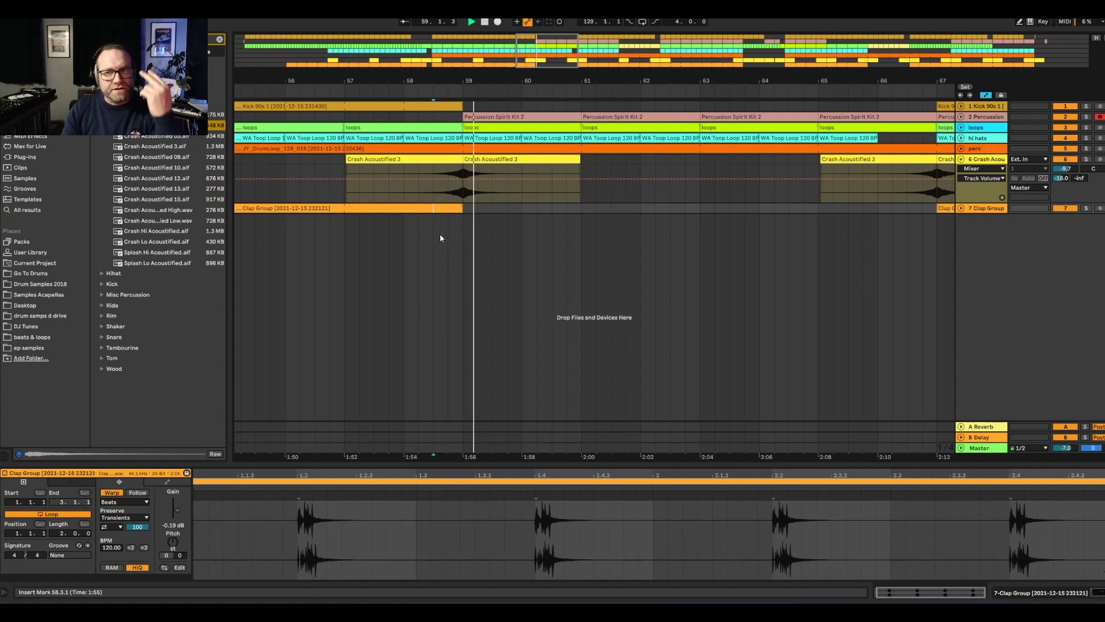
pyautogui.press('-')
pyautogui.moveTo(451, 75); pyautogui.dragTo(452, 66)
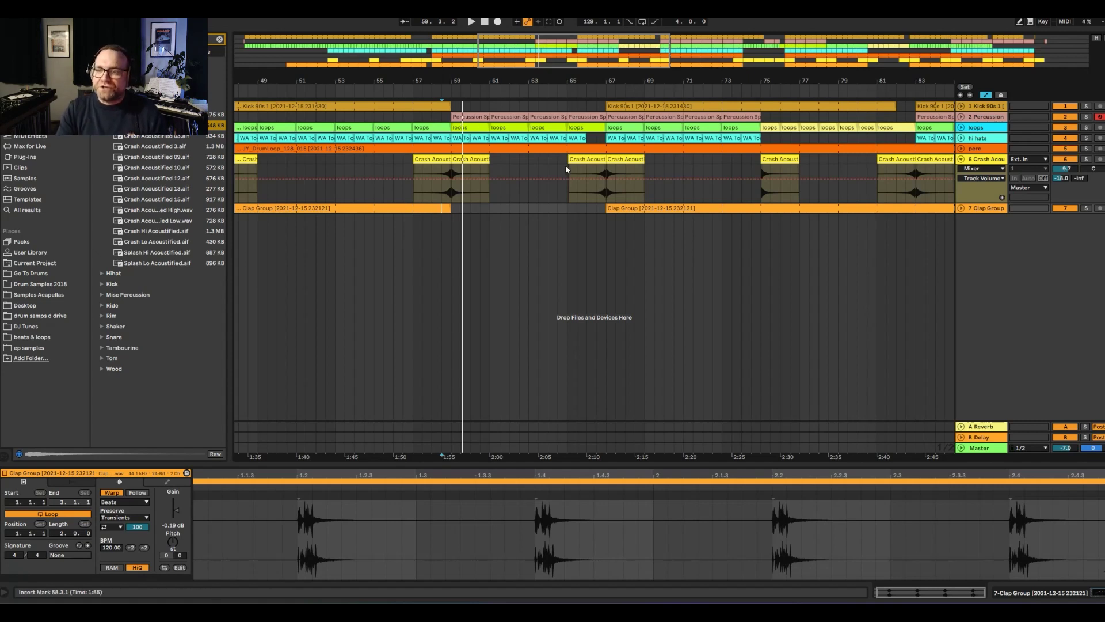
pyautogui.click(655, 208)
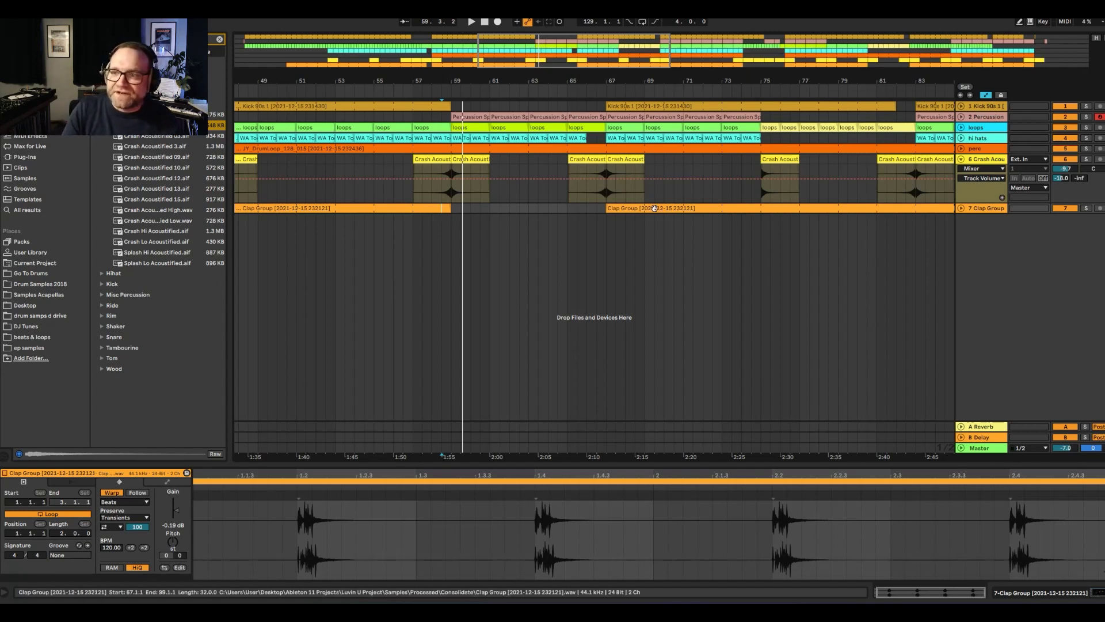
# Unfold Clap Group, play it soloed from bar 67, glance at Session view, and zoom out to the whole song
pyautogui.click(960, 210)
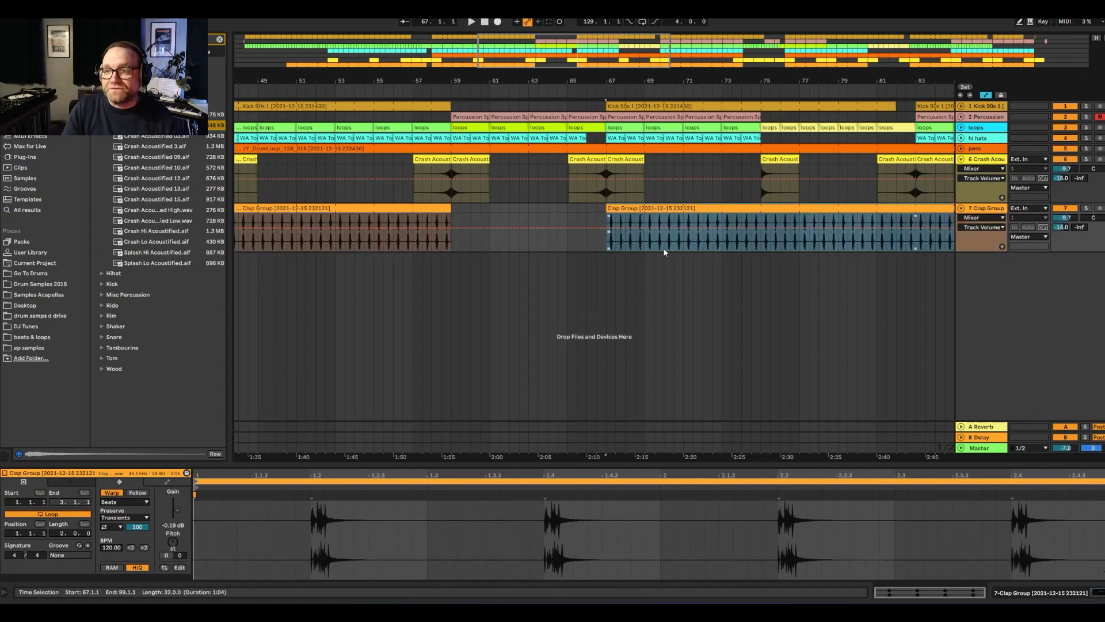
pyautogui.click(608, 245)
pyautogui.press('space')
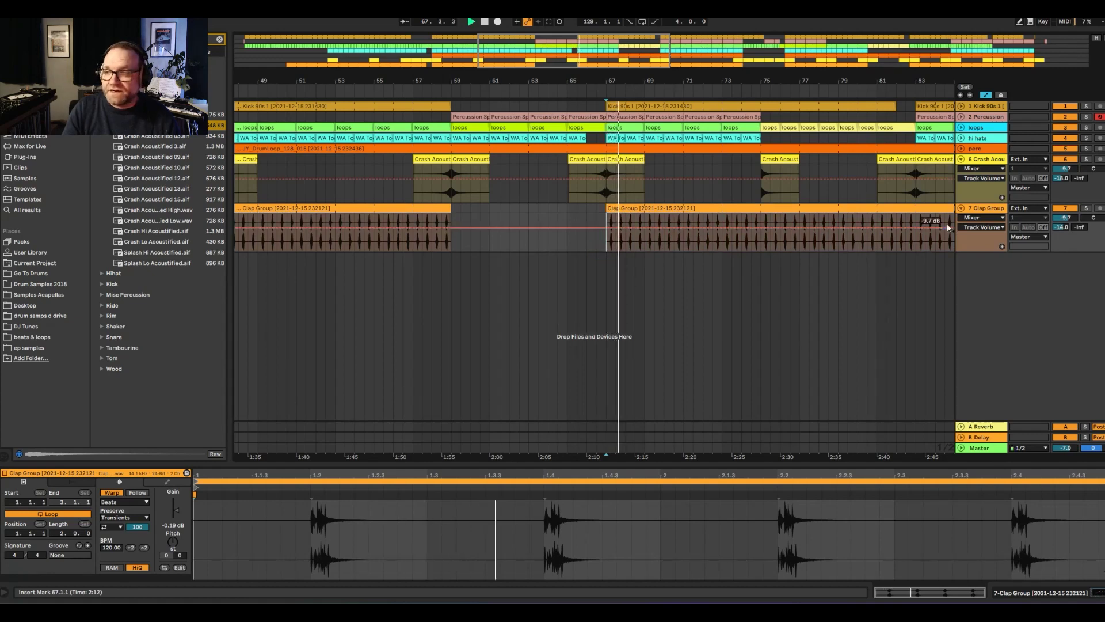
pyautogui.click(1085, 208)
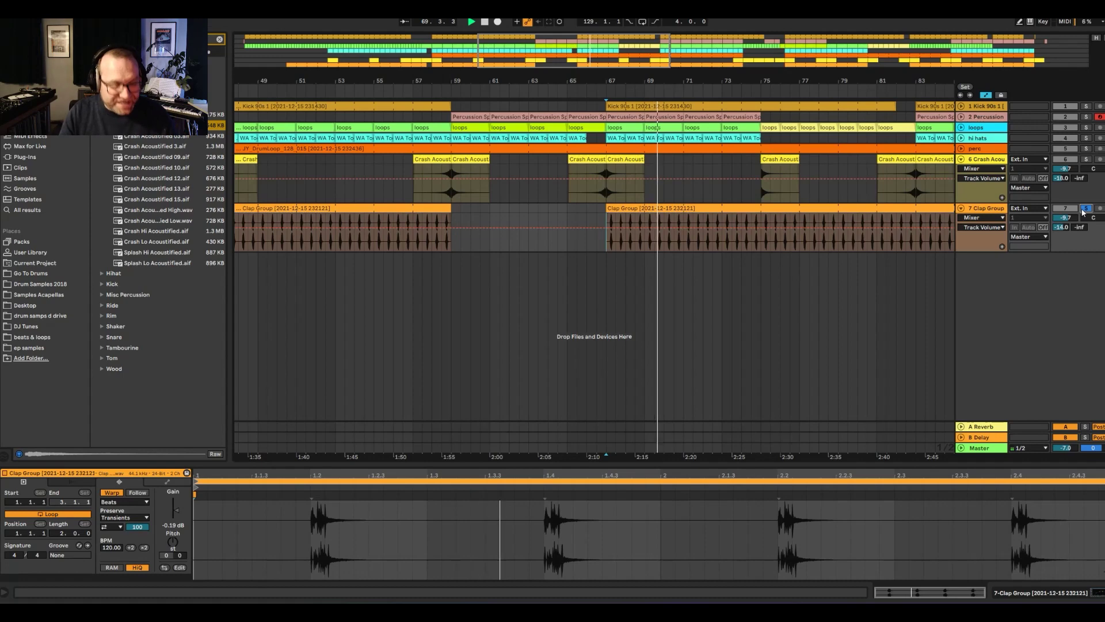
pyautogui.press('Tab')
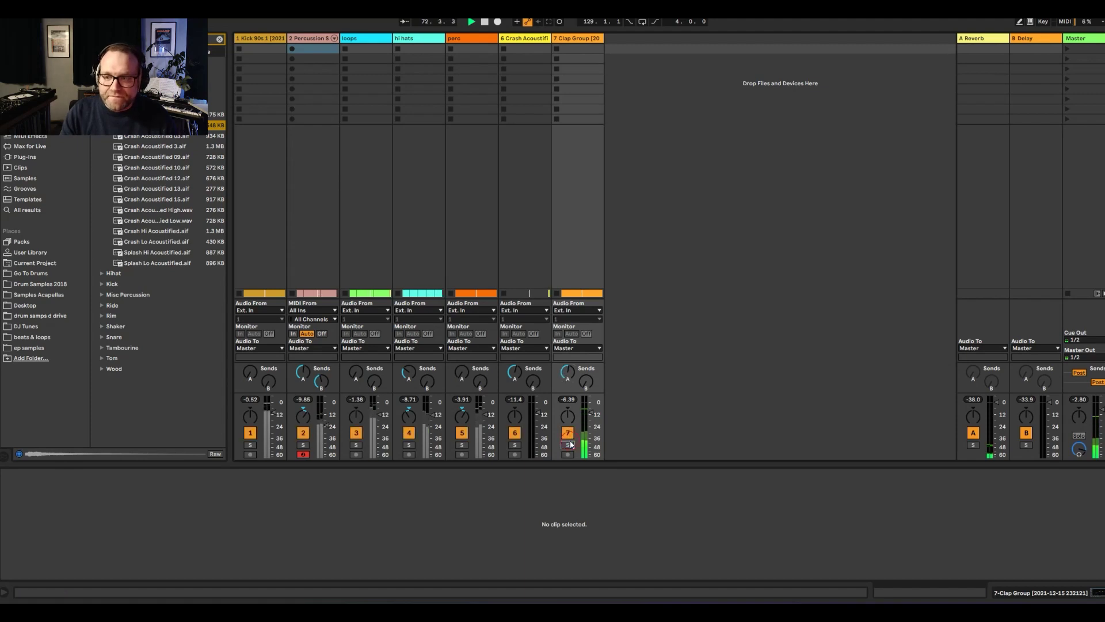
pyautogui.press('Tab')
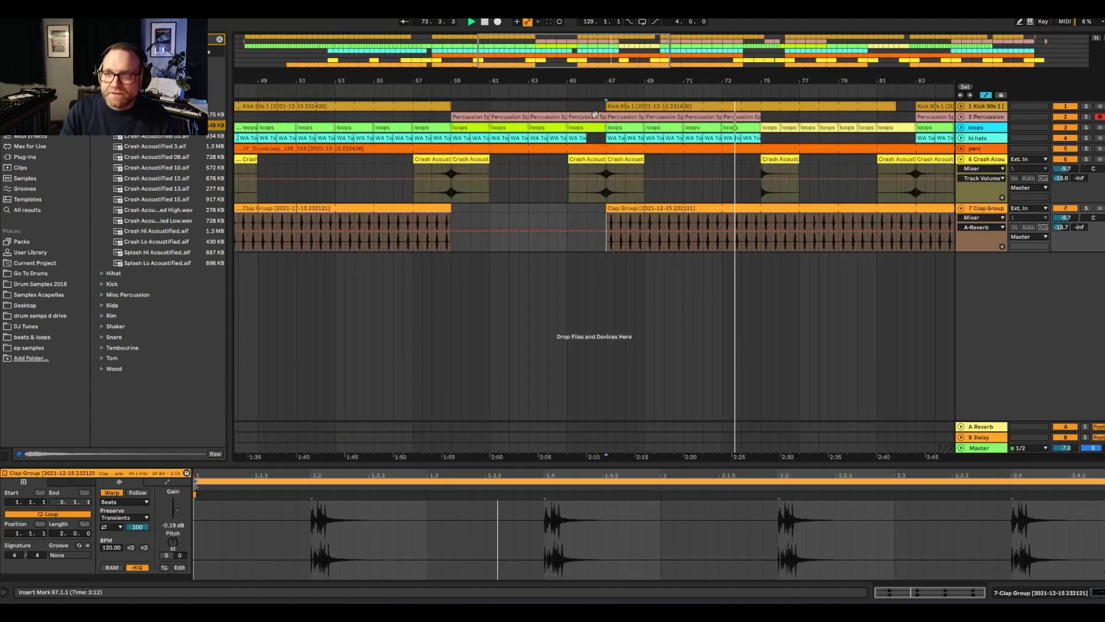
pyautogui.press('-')
pyautogui.press('-')
# Solo the loops track, zoom to mid-song, audition from a crash clip, and select the long loops clip from bar 39
pyautogui.press('space')
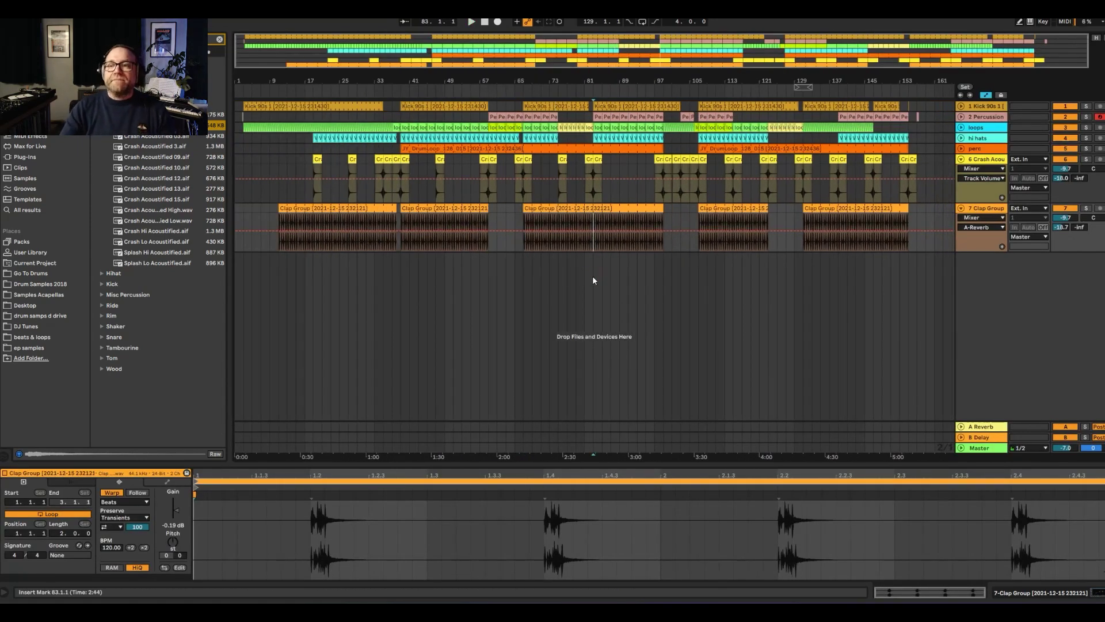
pyautogui.click(593, 279)
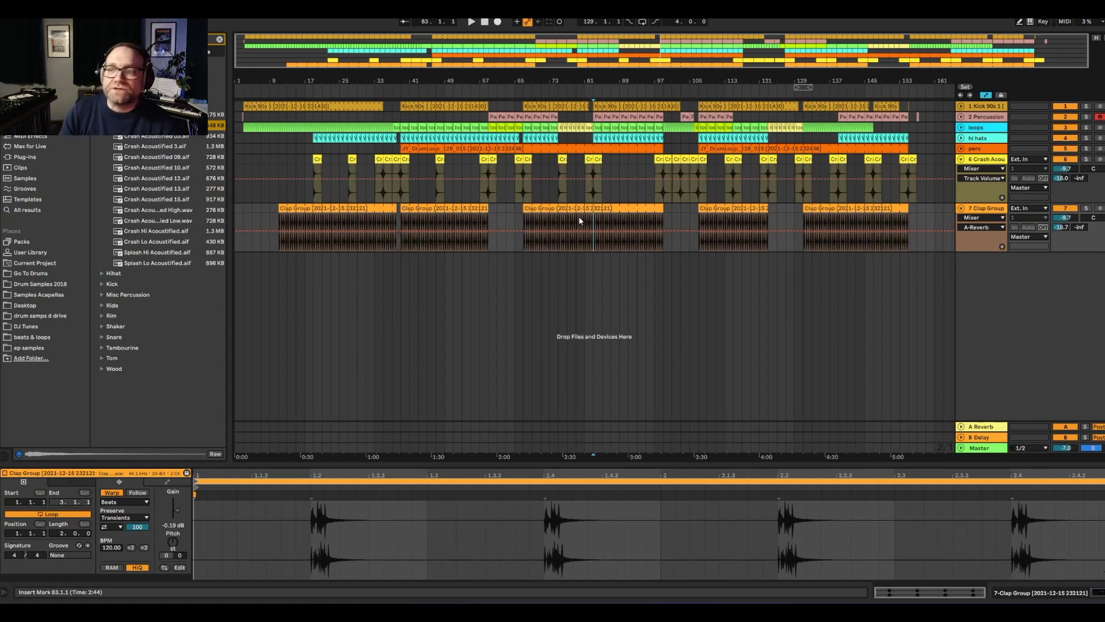
pyautogui.click(1086, 128)
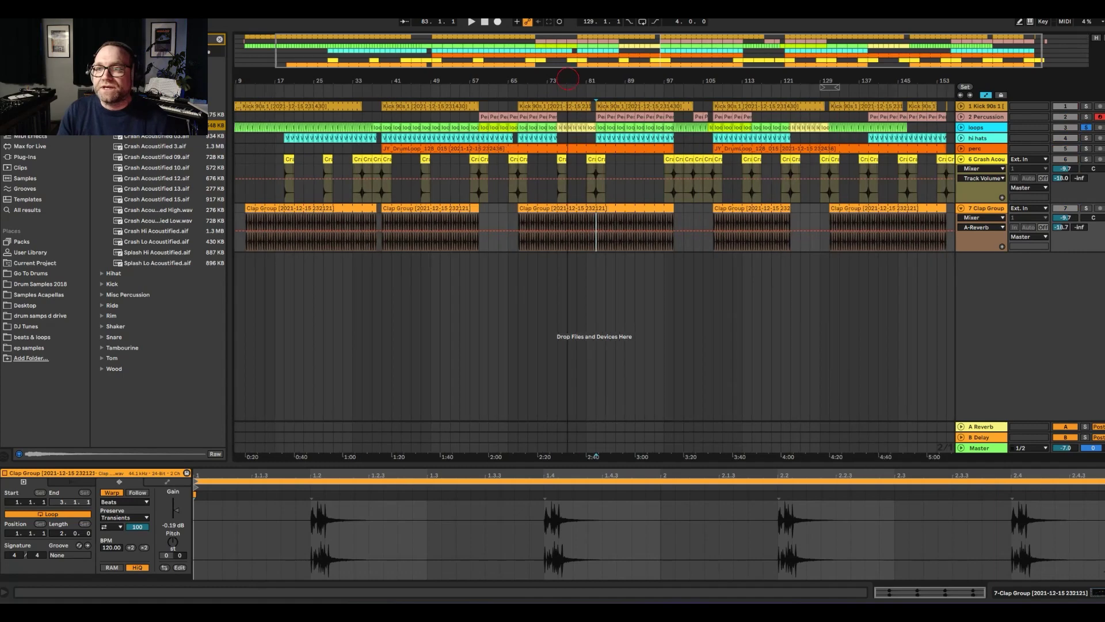
pyautogui.moveTo(570, 81); pyautogui.dragTo(489, 74)
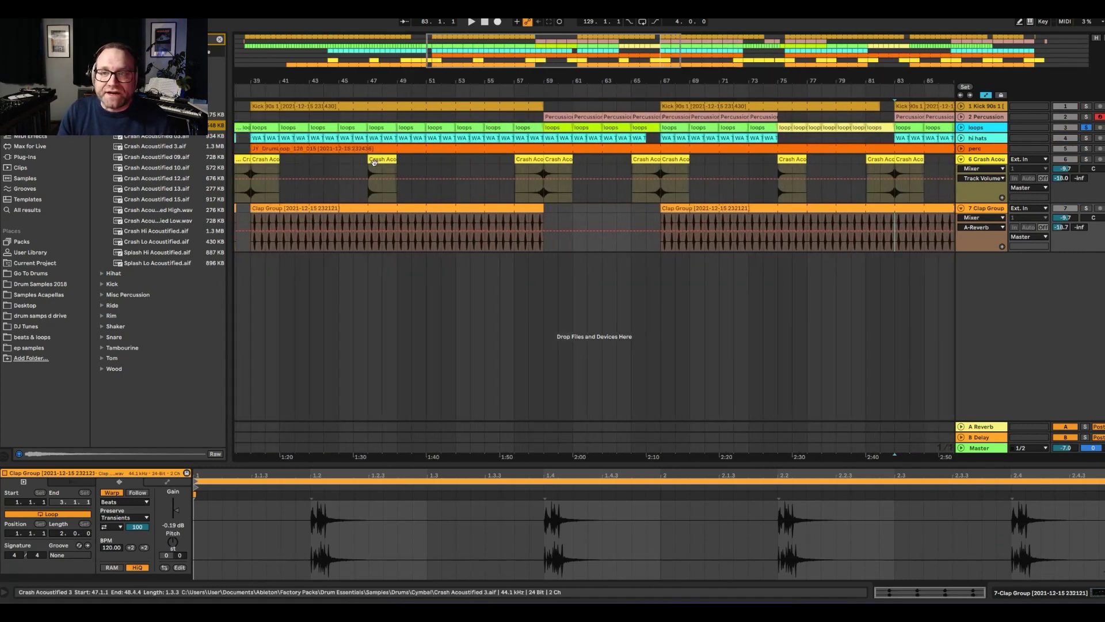
pyautogui.click(374, 162)
pyautogui.press('space')
pyautogui.click(370, 118)
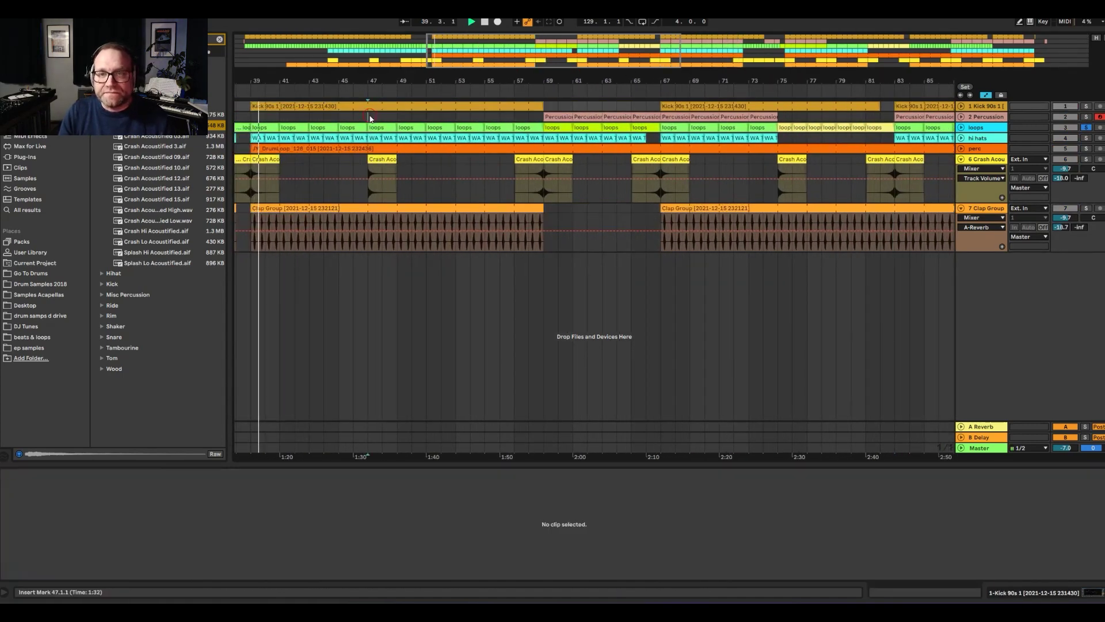
pyautogui.click(528, 129)
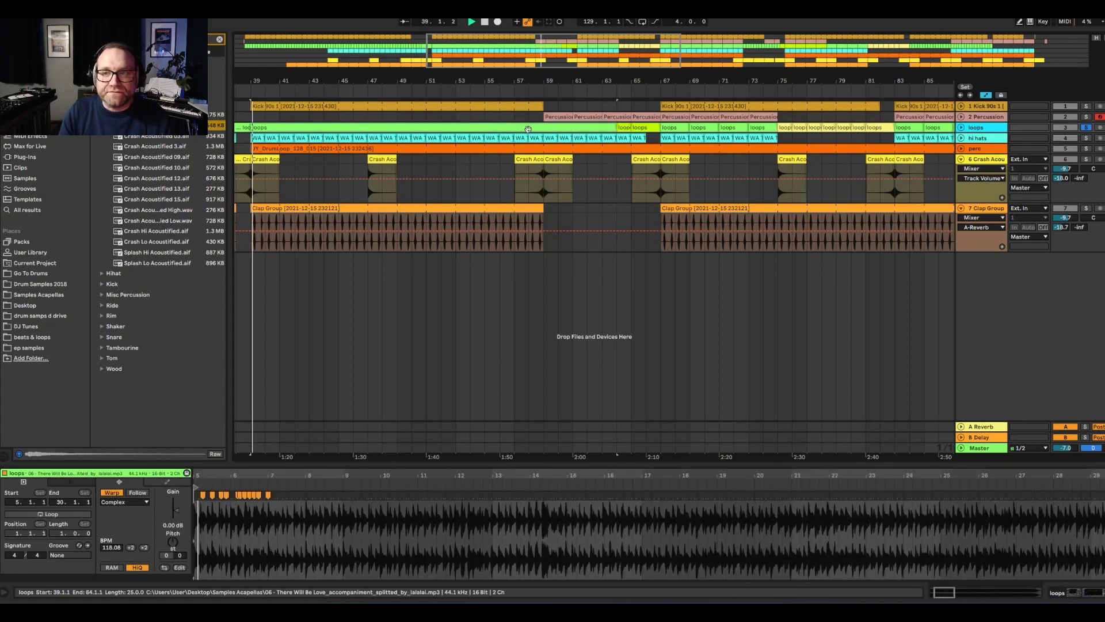
# Unfold the loops track, audition it from bars 49 and 57, and select the loops clip
pyautogui.press('u')
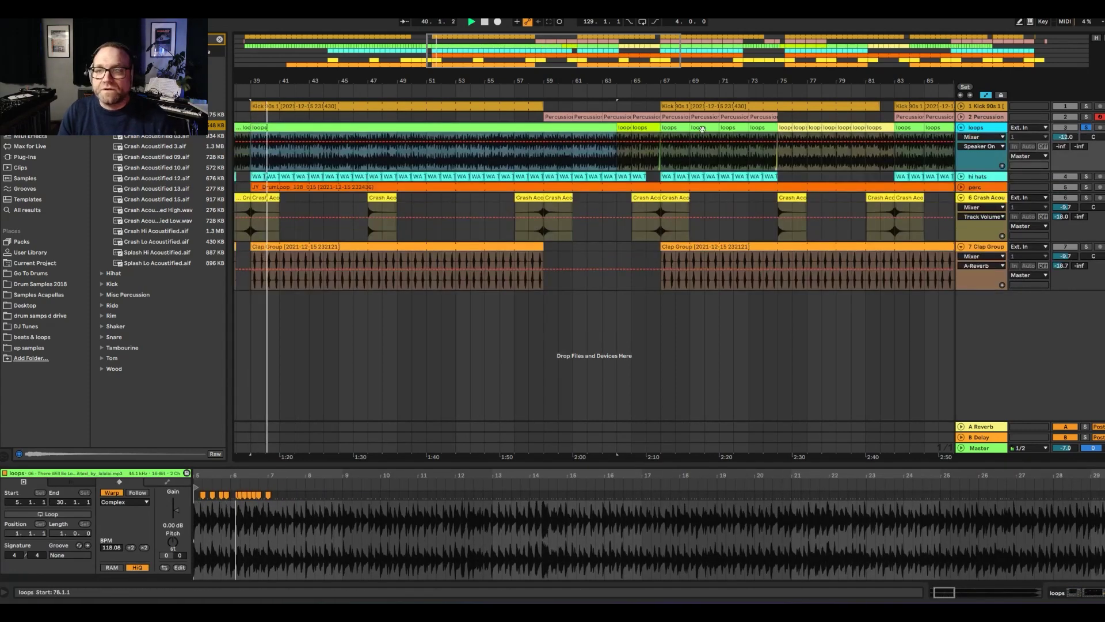
pyautogui.click(402, 157)
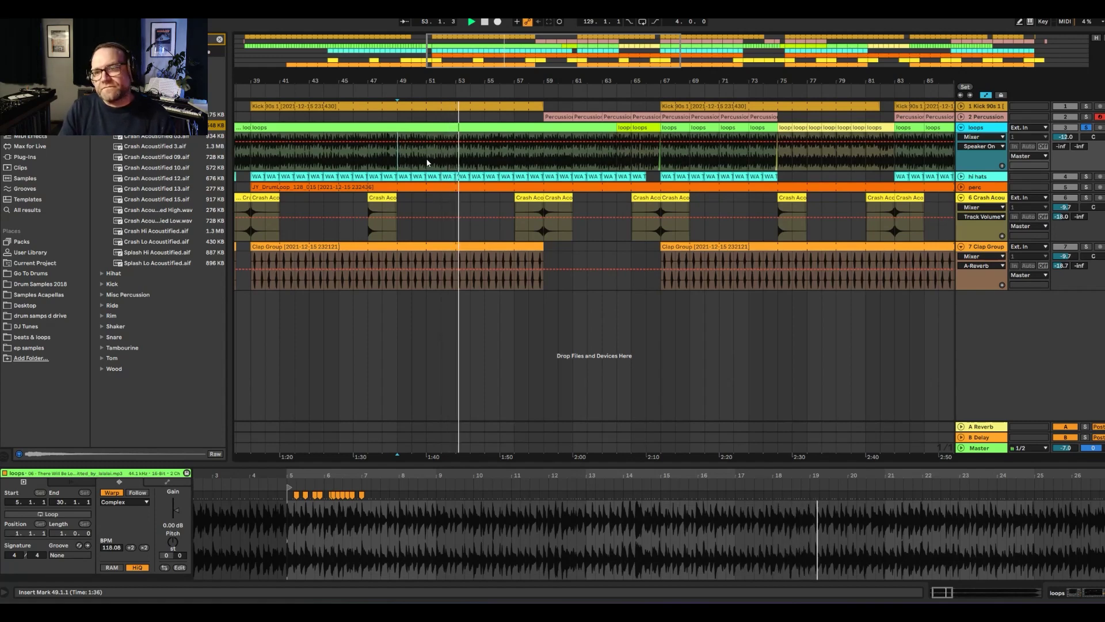
pyautogui.click(517, 165)
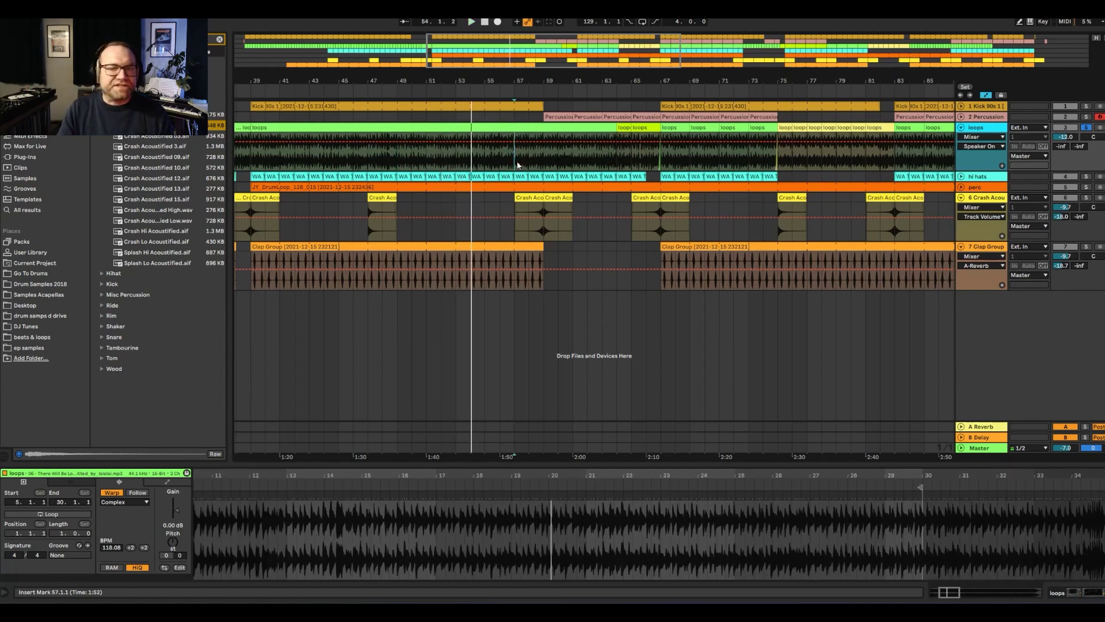
pyautogui.press('space')
pyautogui.press('space')
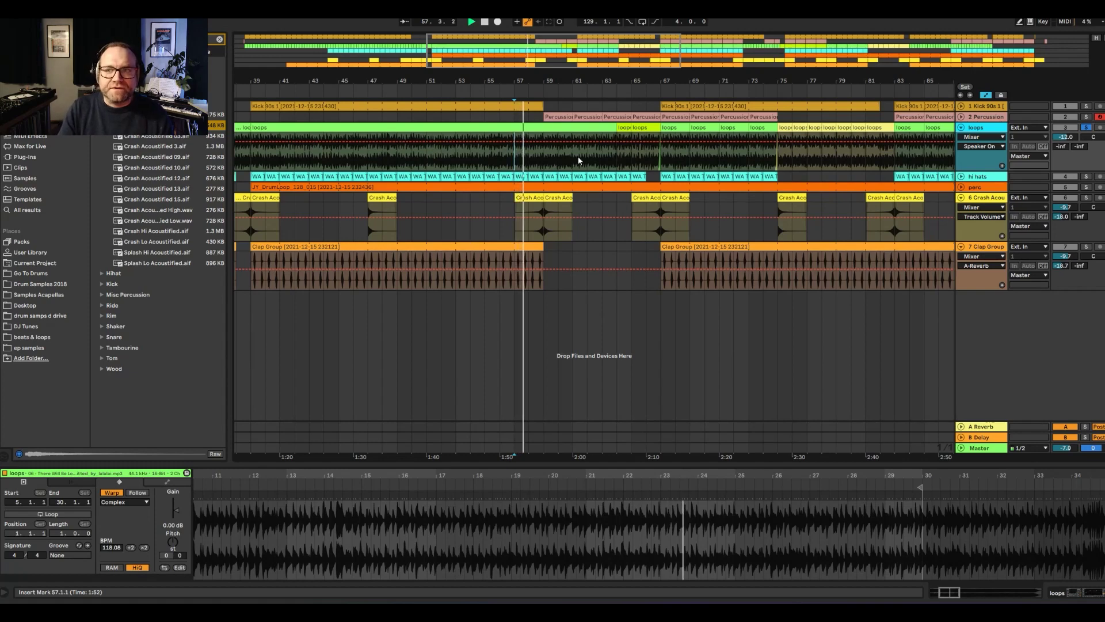
pyautogui.click(608, 127)
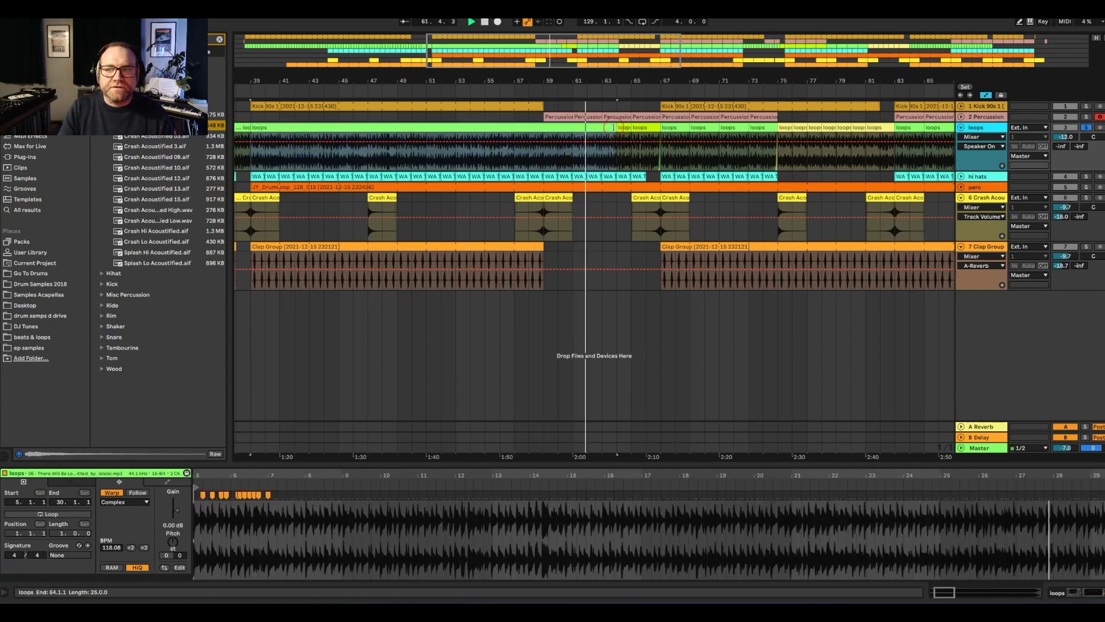
# Audition the loops clip around bars 62–66, then undo the last edit with Ctrl+Z
pyautogui.click(640, 158)
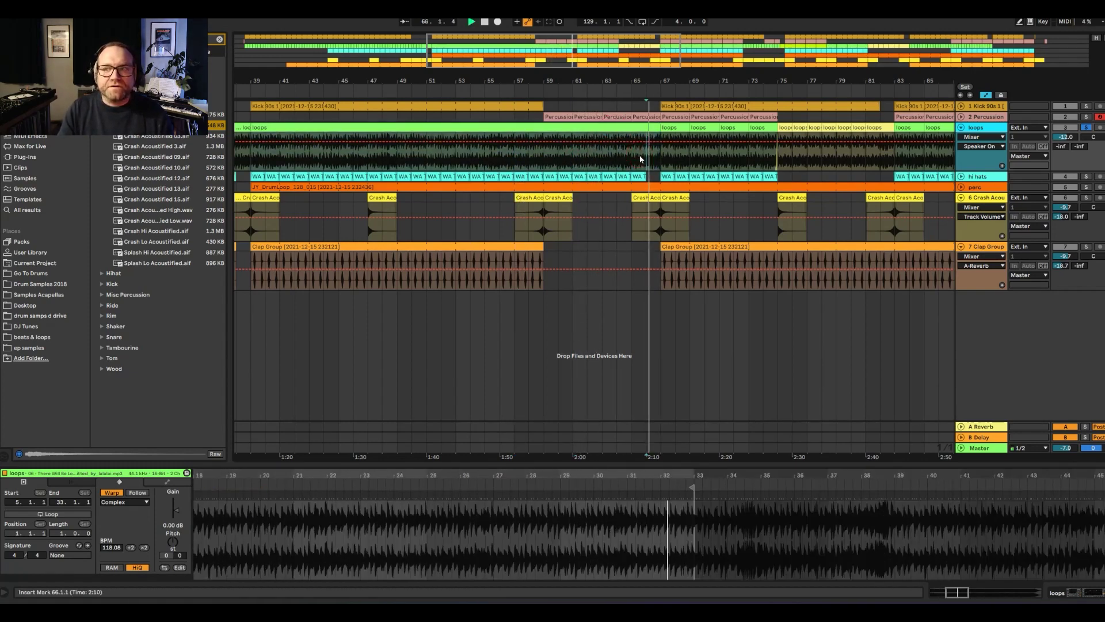
pyautogui.press('space')
pyautogui.click(595, 154)
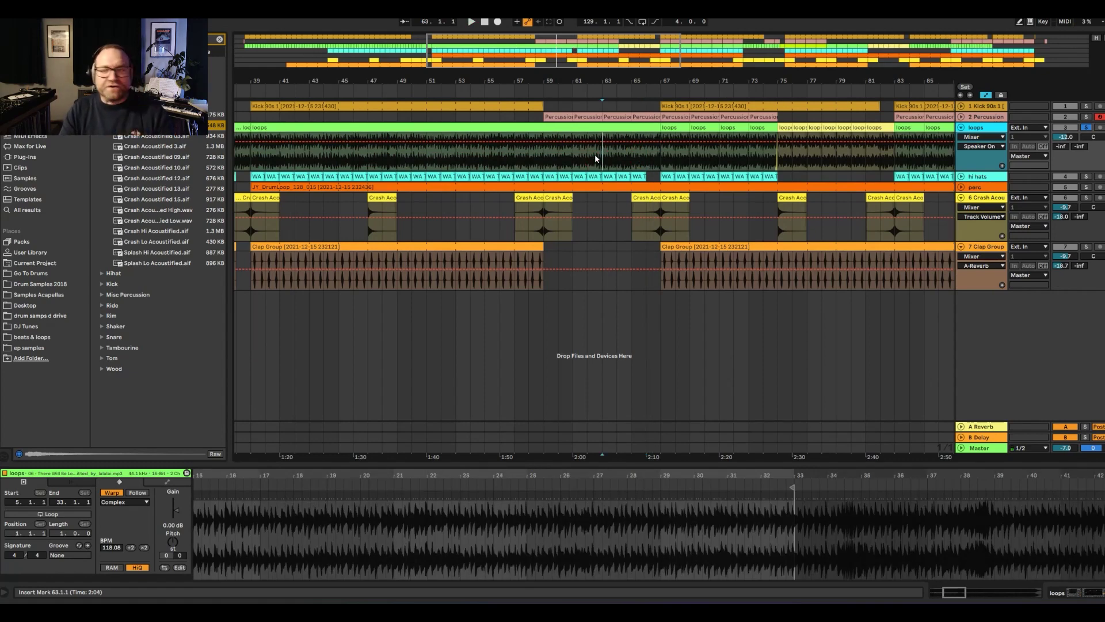
pyautogui.click(581, 159)
pyautogui.press('space')
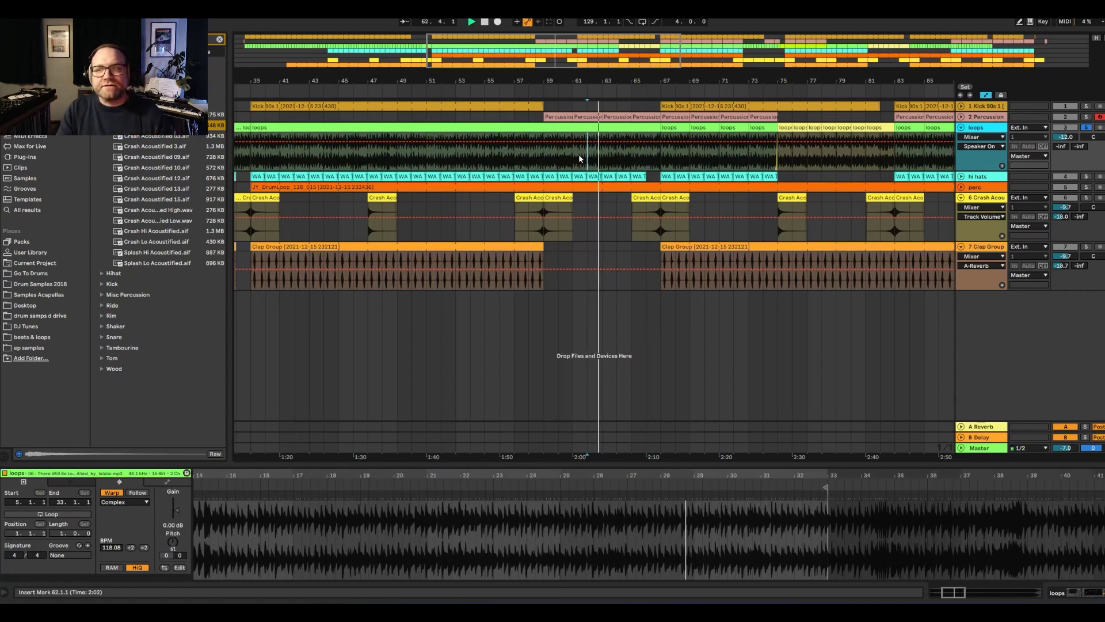
pyautogui.hotkey('ctrl', 'z')
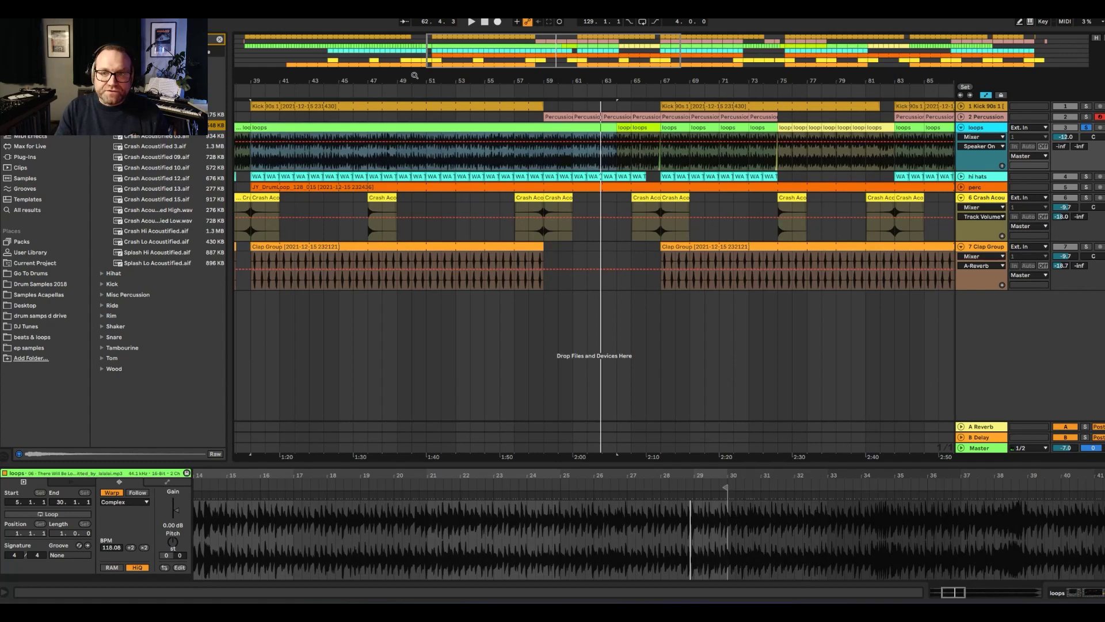
# Play the first loops slice from bar 39, zoom into bars 36–52, then back out to the full song
pyautogui.click(253, 150)
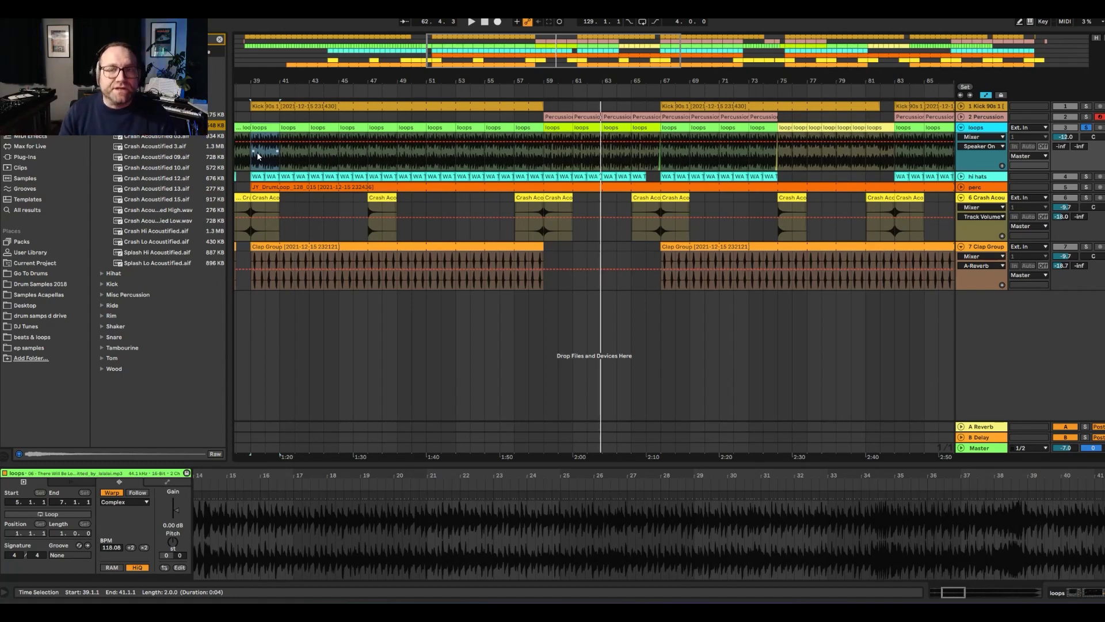
pyautogui.click(258, 155)
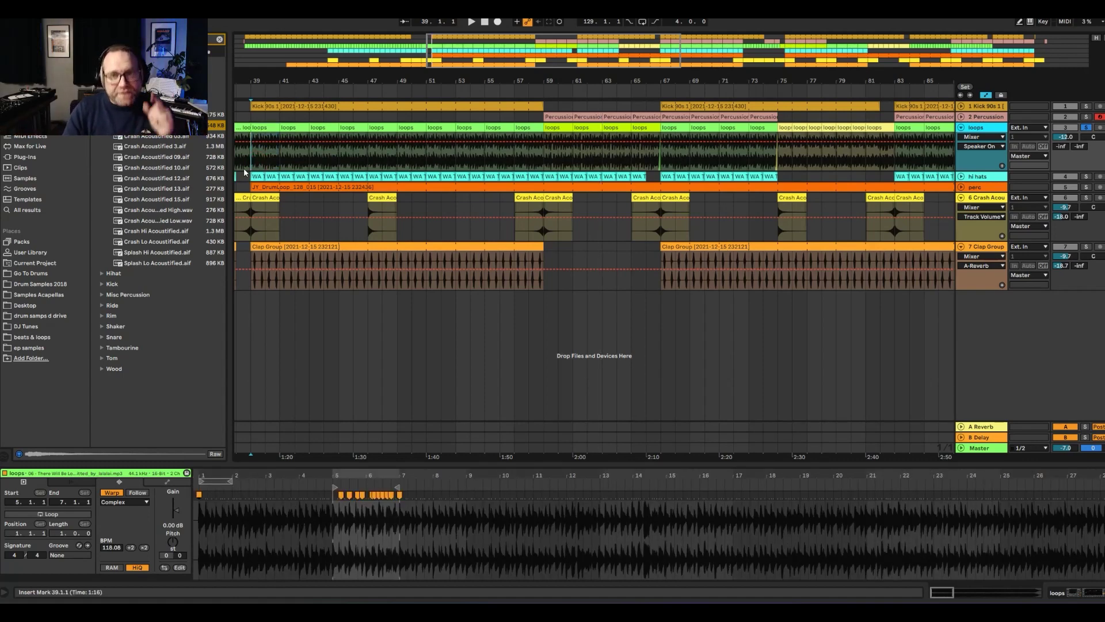
pyautogui.press('space')
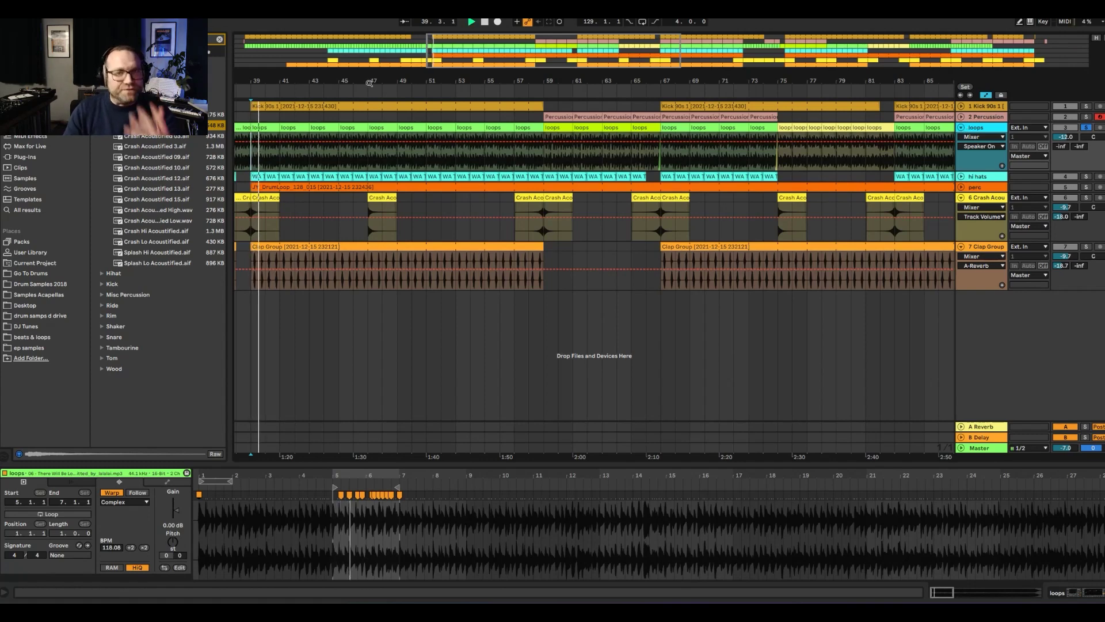
pyautogui.moveTo(369, 83); pyautogui.dragTo(461, 74)
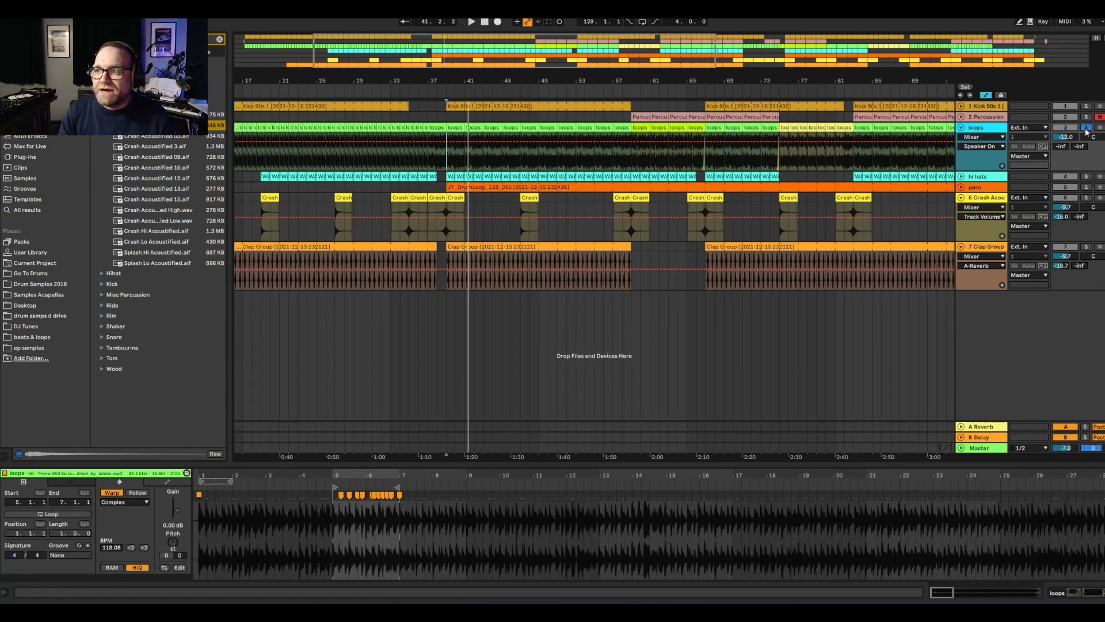
pyautogui.scroll(-3, 591, 312)
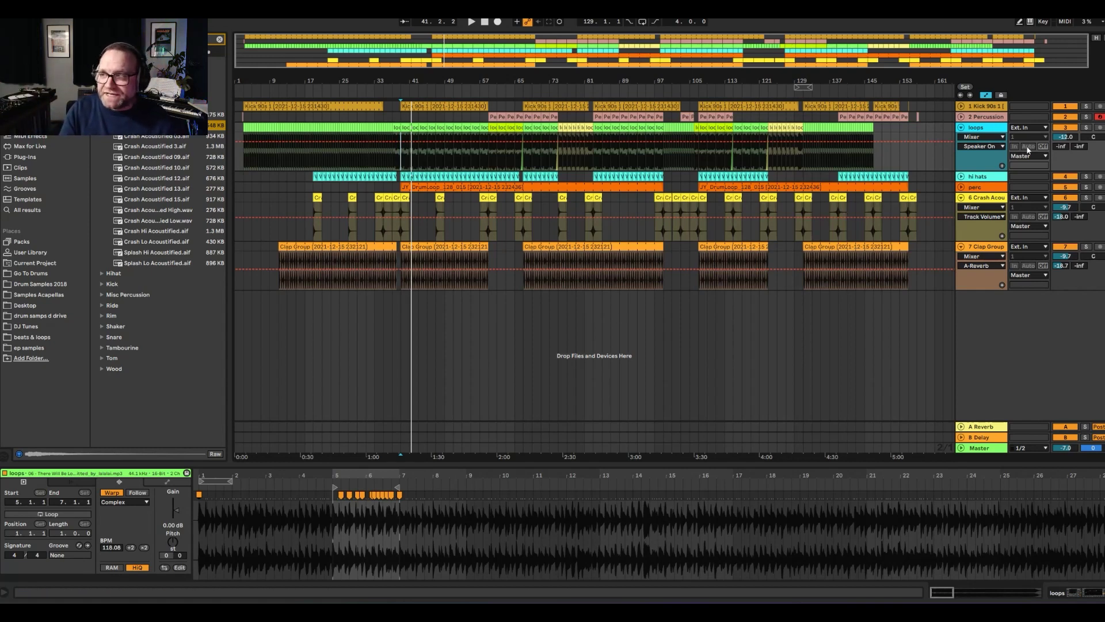
# Fold the loops, Clap Group and Crash tracks to single rows while playing from bar 68
pyautogui.click(959, 127)
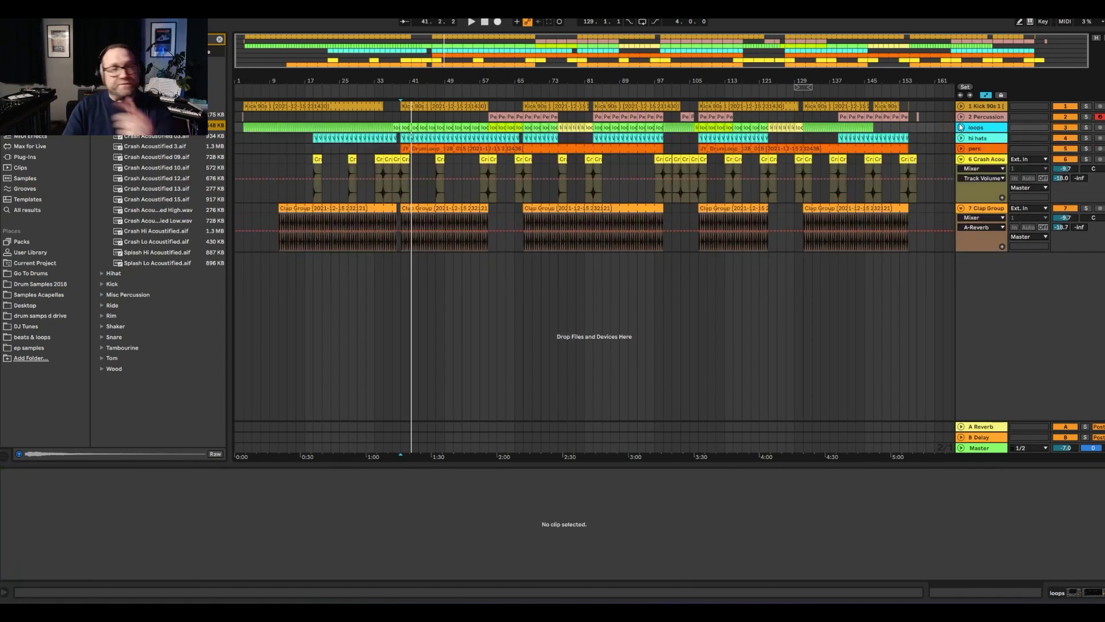
pyautogui.click(534, 230)
pyautogui.press('space')
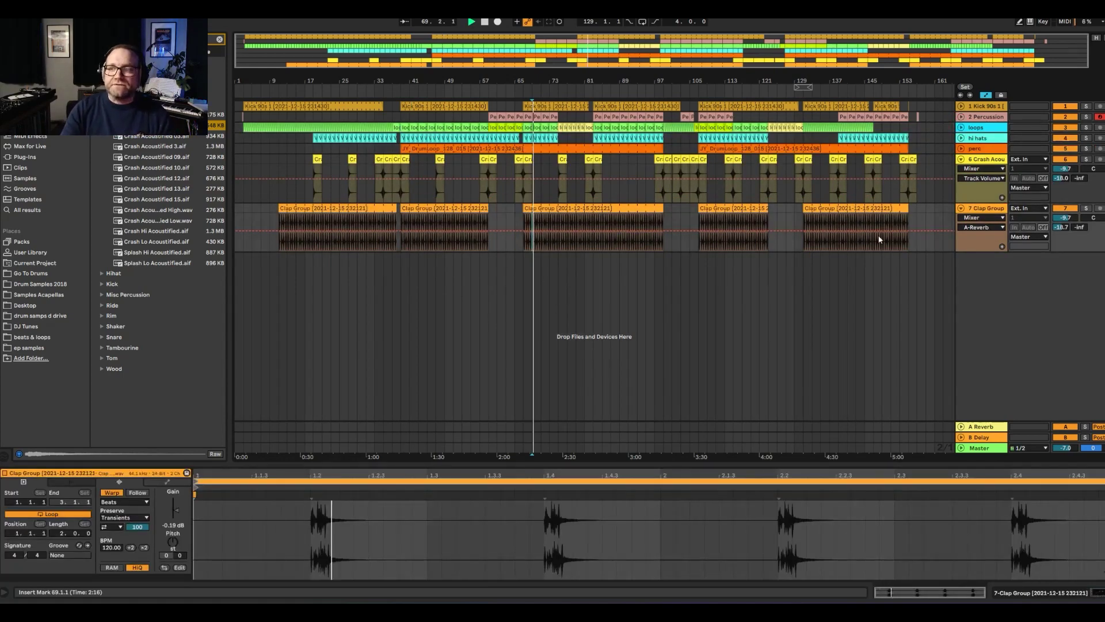
pyautogui.click(961, 208)
pyautogui.click(961, 158)
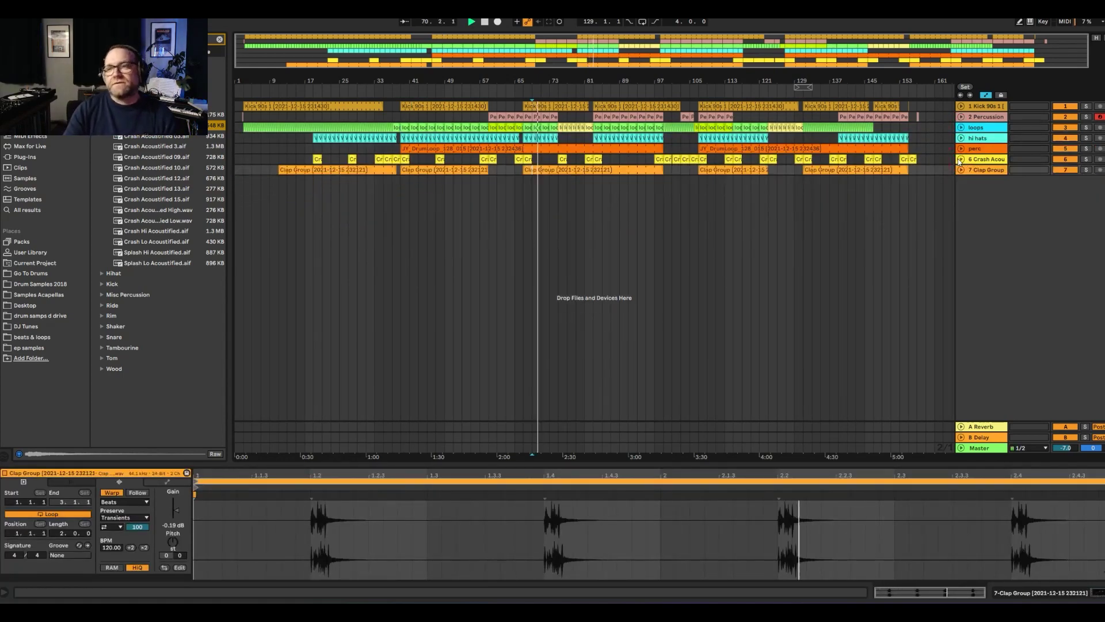
# Audition the arrangement from bar 97, stop, and unfold the loops track again
pyautogui.click(656, 187)
pyautogui.press('space')
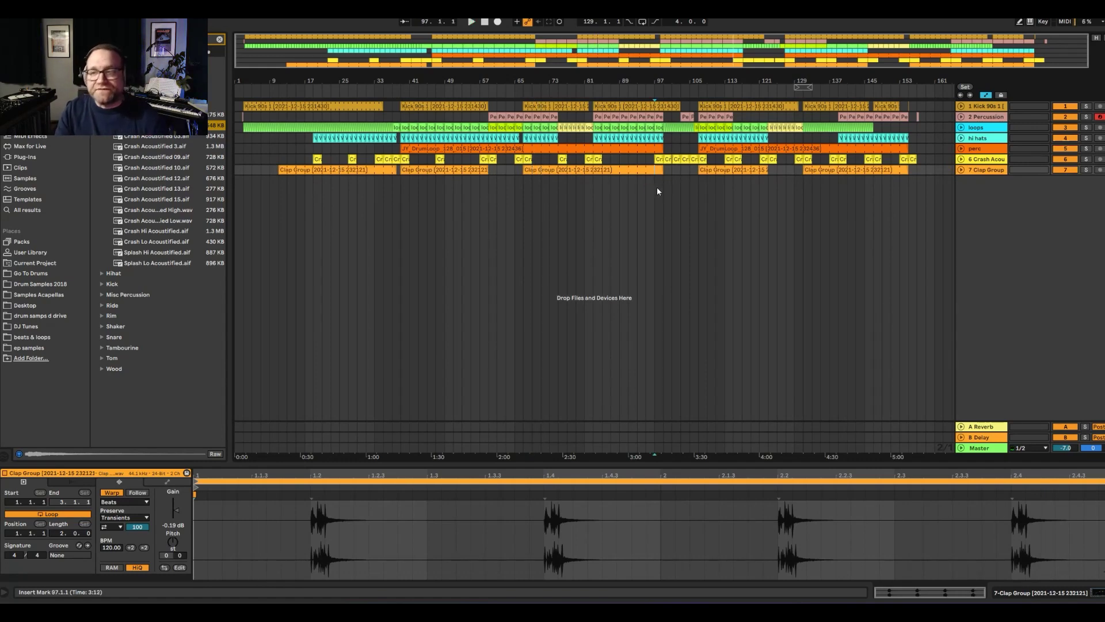
pyautogui.press('space')
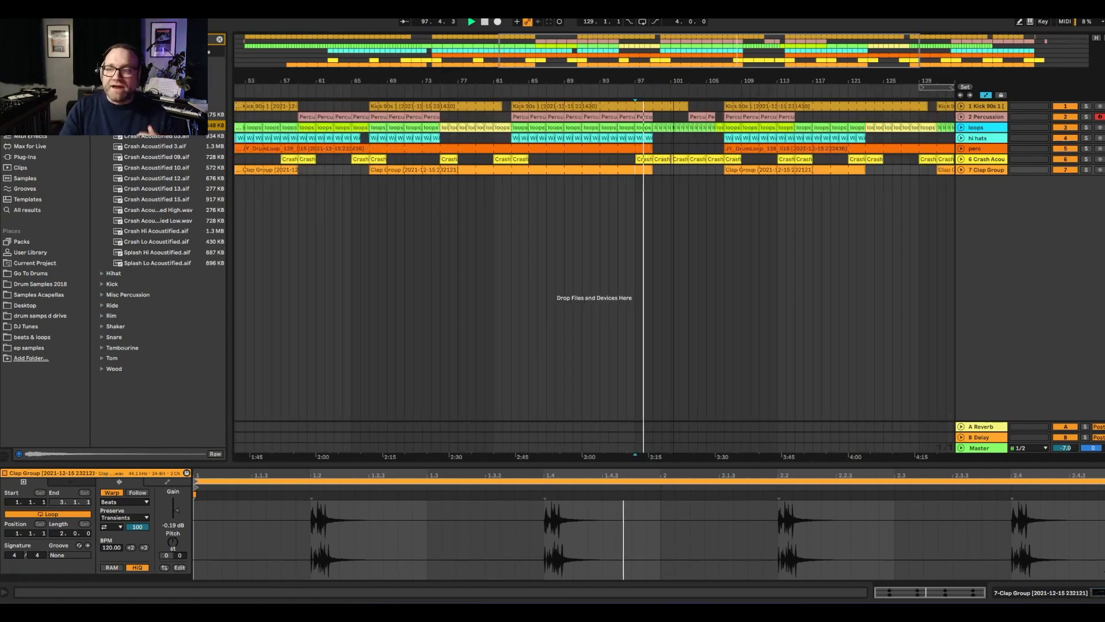
pyautogui.scroll(5, 662, 82)
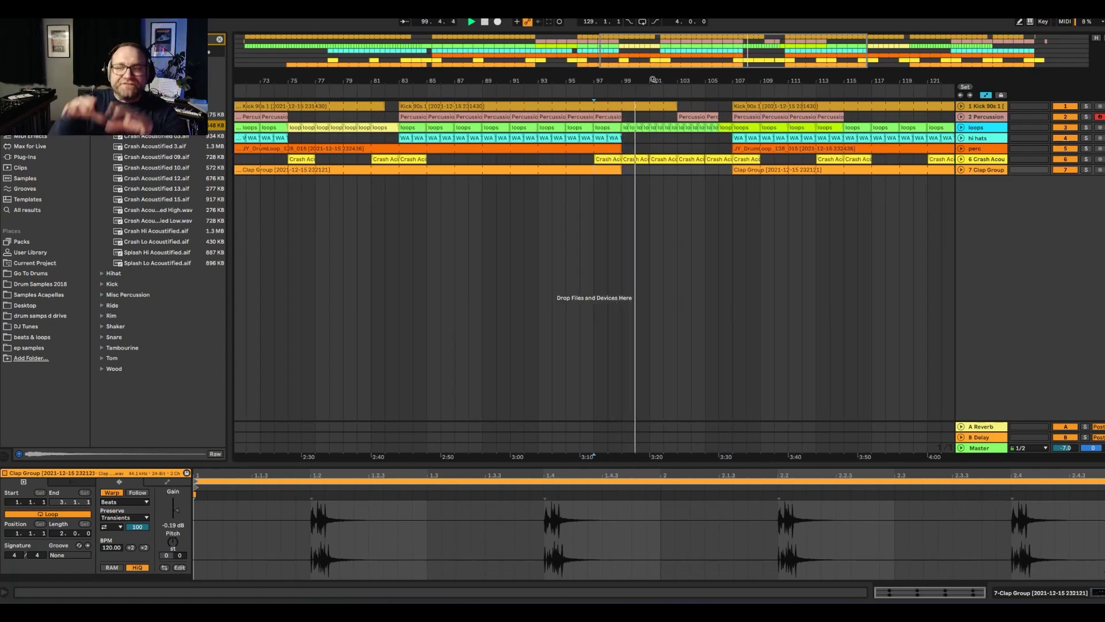
pyautogui.press('space')
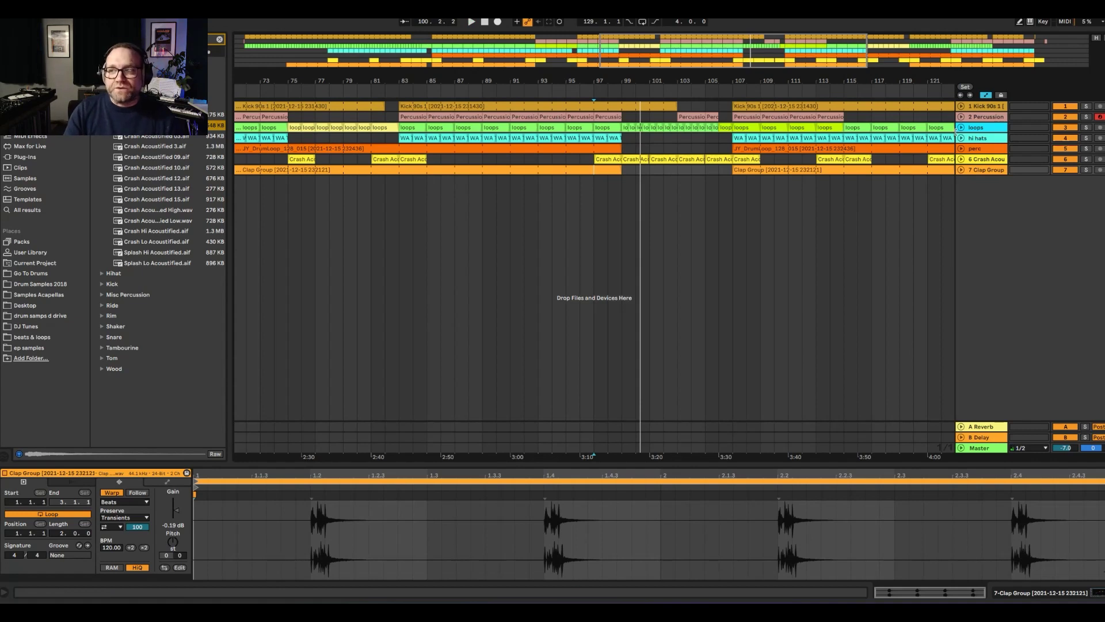
pyautogui.click(963, 129)
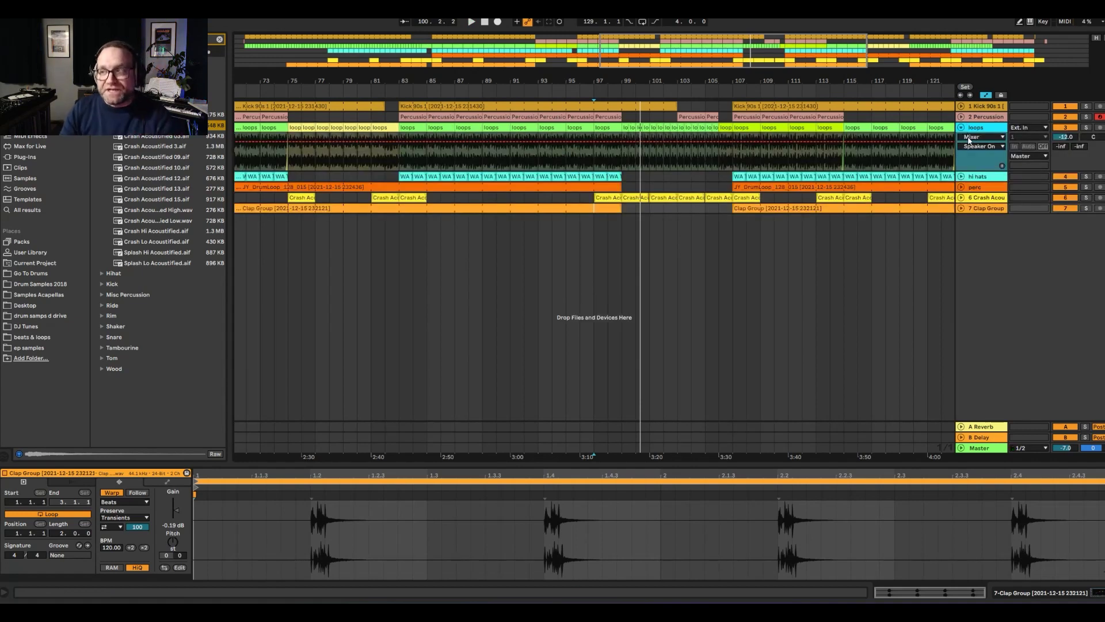
pyautogui.click(969, 140)
# Show the loops track's Auto Filter Frequency envelope, play from bar 98, then zoom out to bars 61–157
pyautogui.click(978, 158)
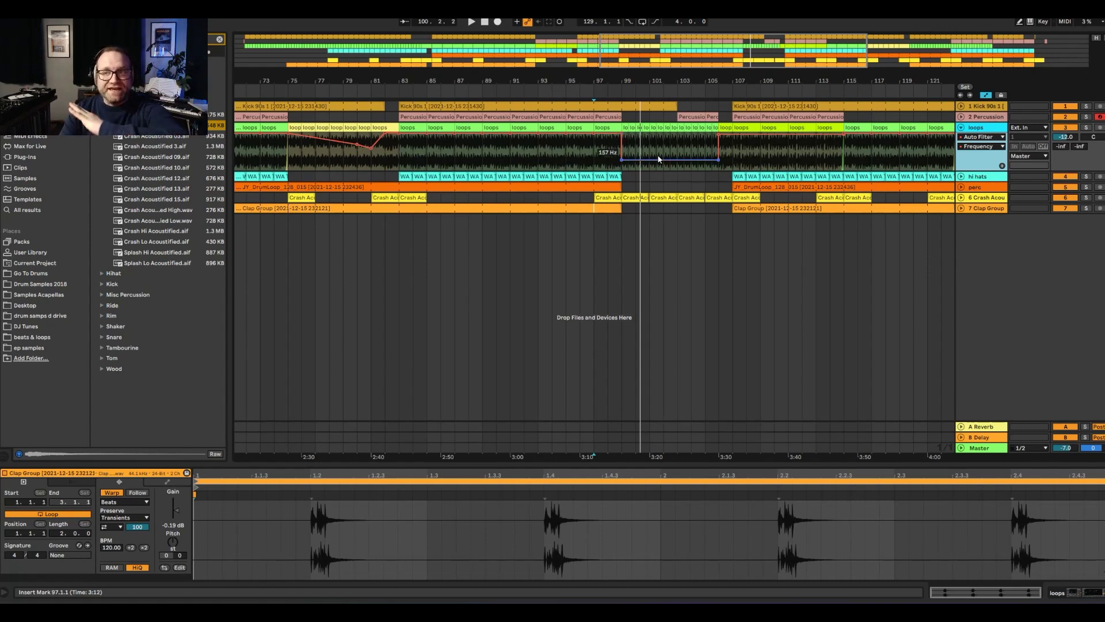
pyautogui.click(683, 149)
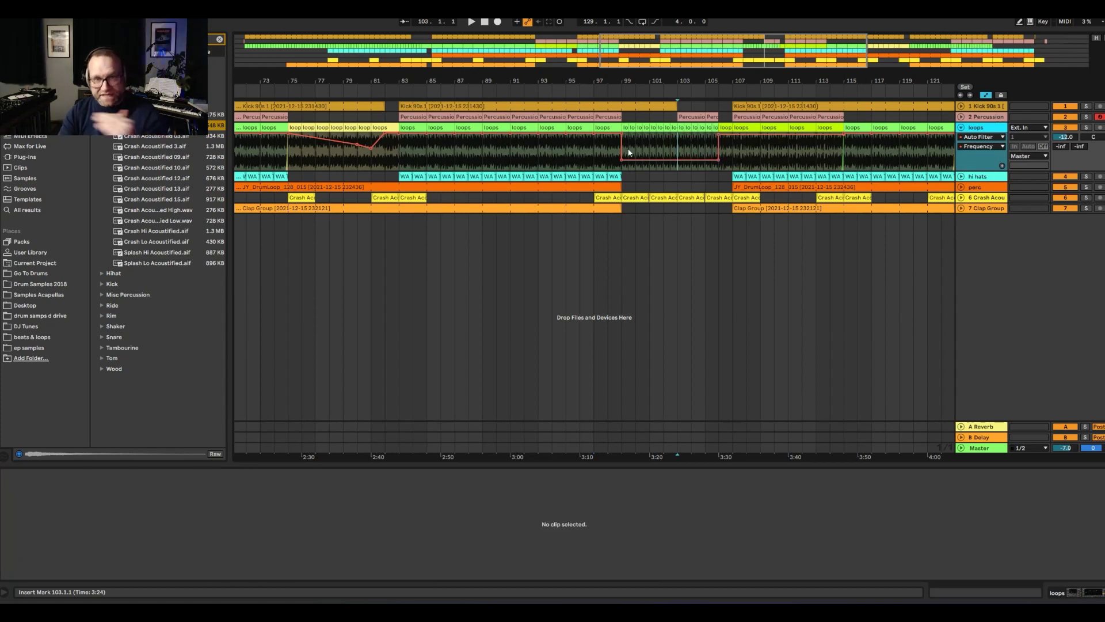
pyautogui.click(609, 230)
pyautogui.press('space')
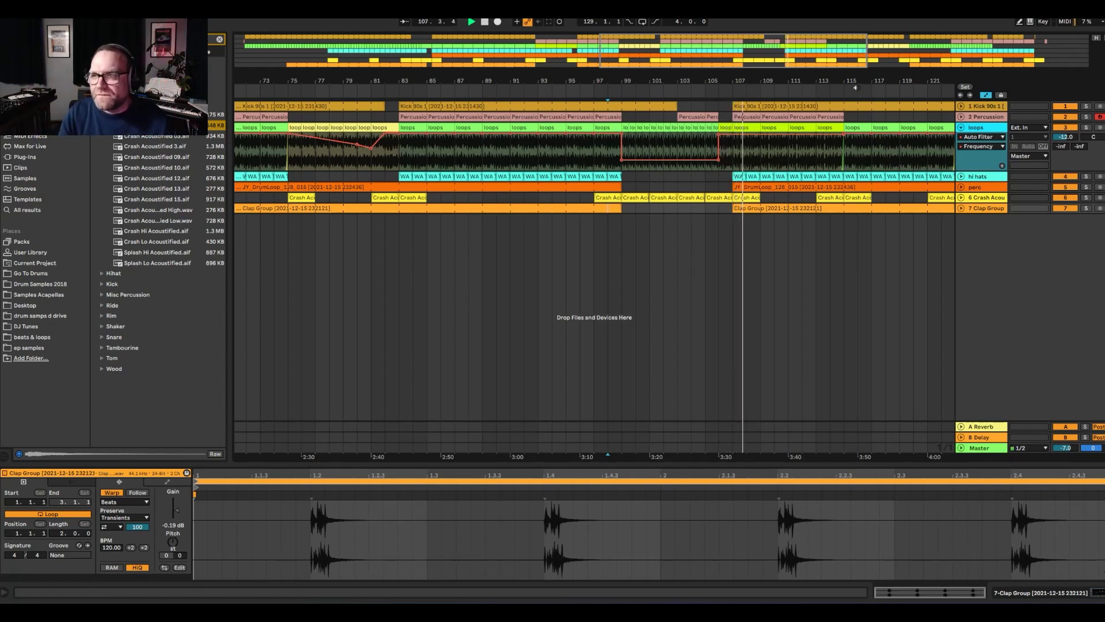
pyautogui.press('-')
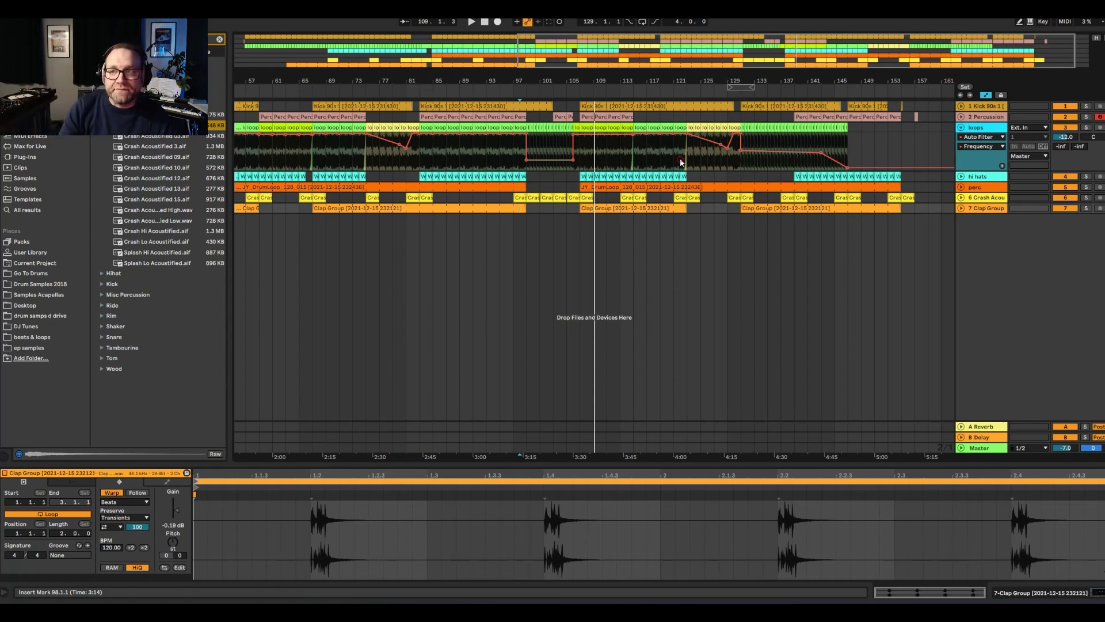
# Play the loops track from bar 121 and zoom into bars 115–139 where the filter dips
pyautogui.click(681, 162)
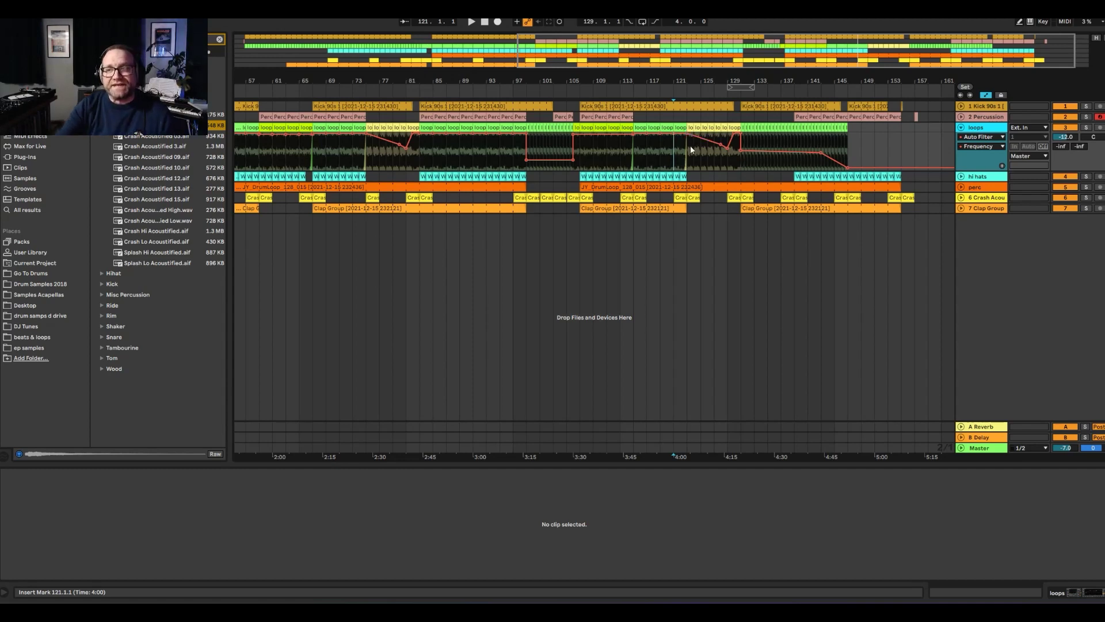
pyautogui.press('space')
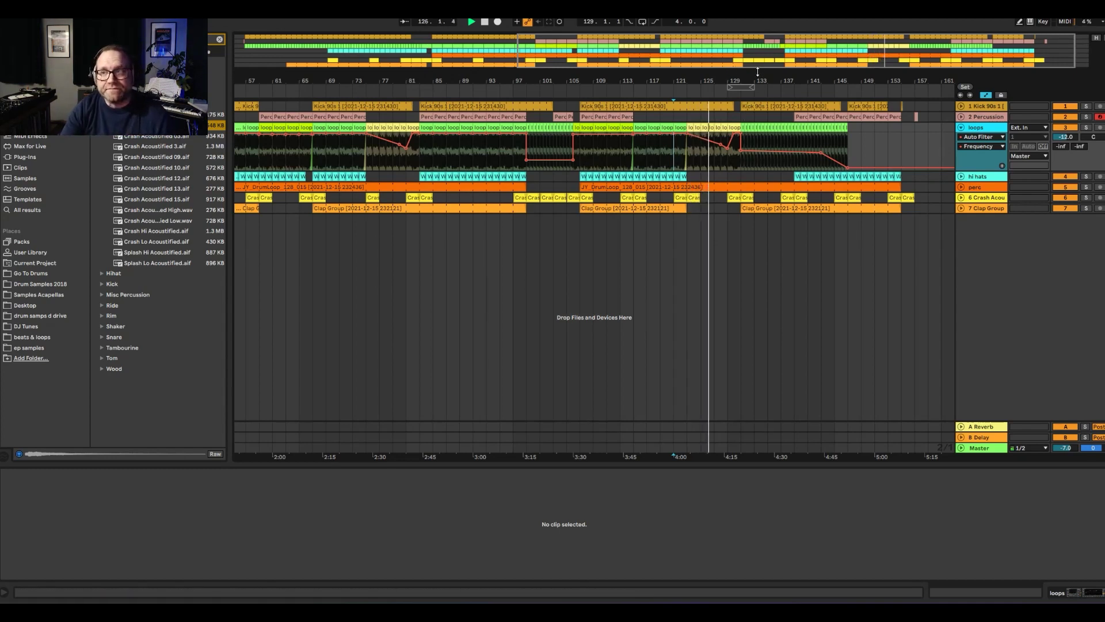
pyautogui.moveTo(750, 78); pyautogui.dragTo(625, 159)
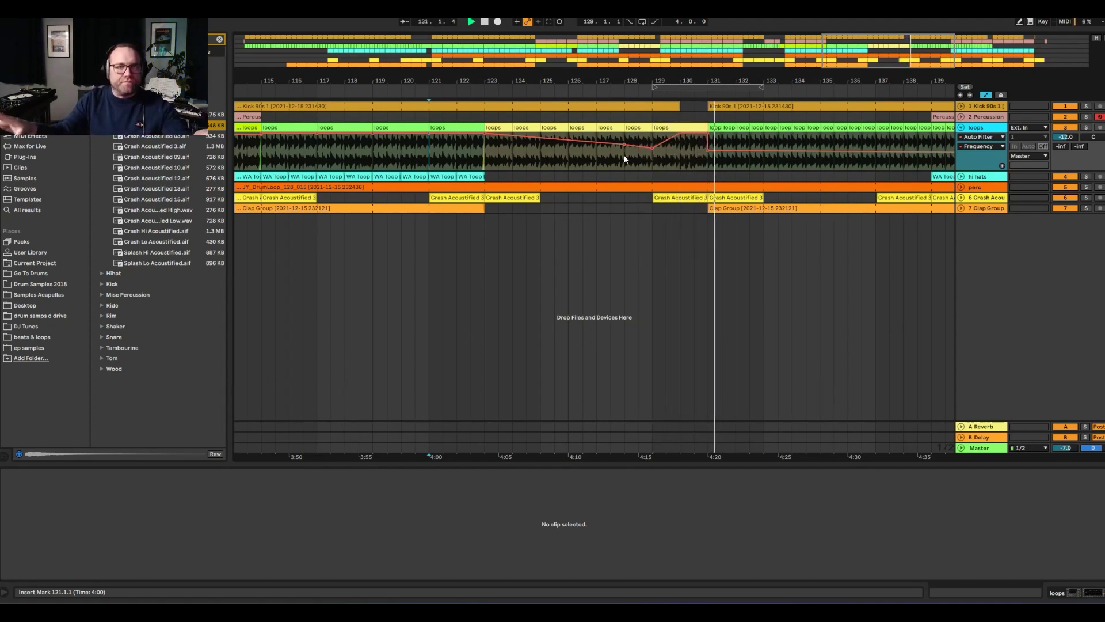
# Zoom to bars 125–163, play the drums-only outro from bar 146, then show the whole song
pyautogui.press('-')
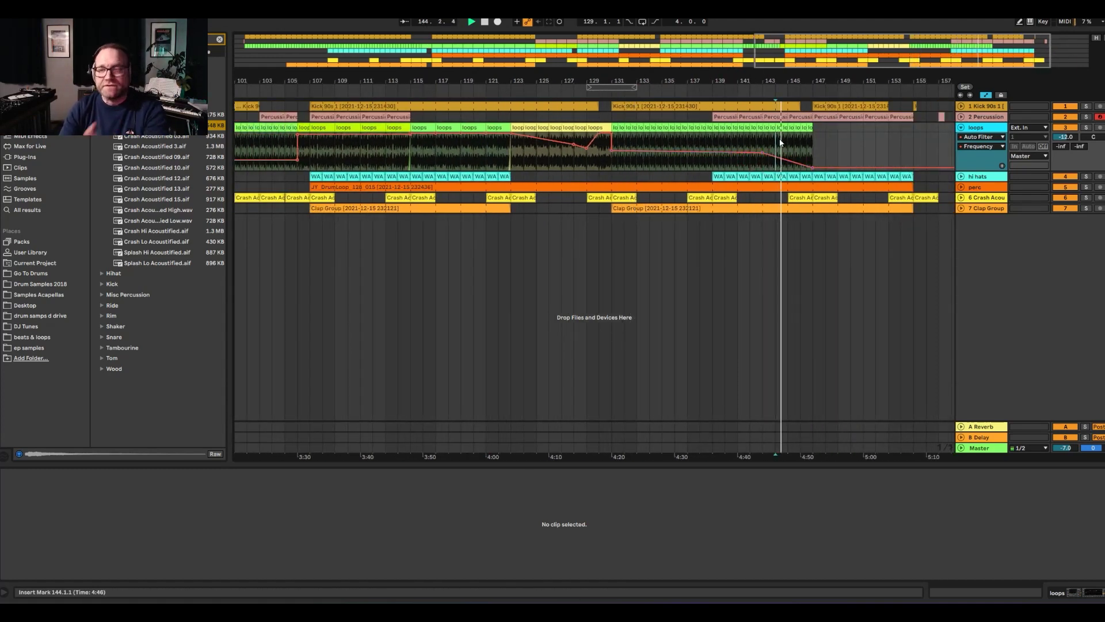
pyautogui.press('+')
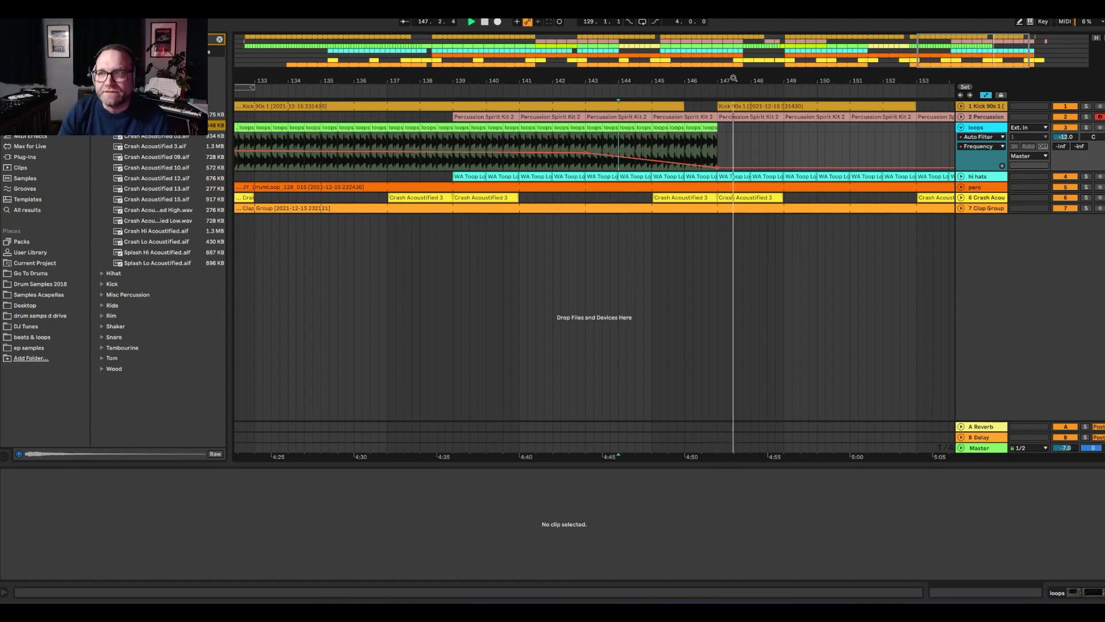
pyautogui.press('-')
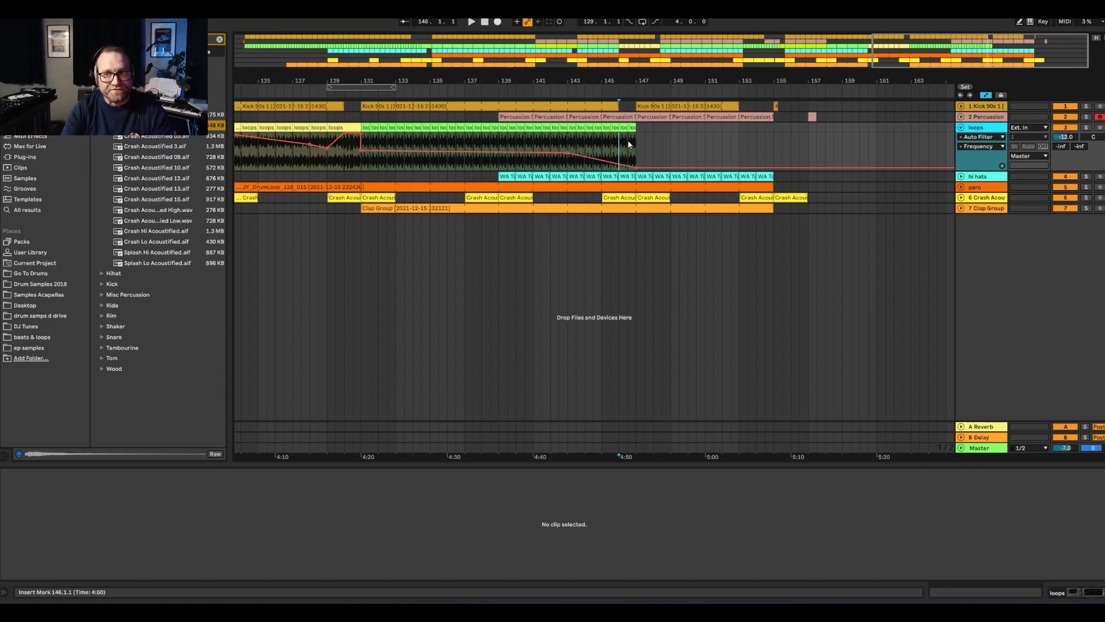
pyautogui.press('space')
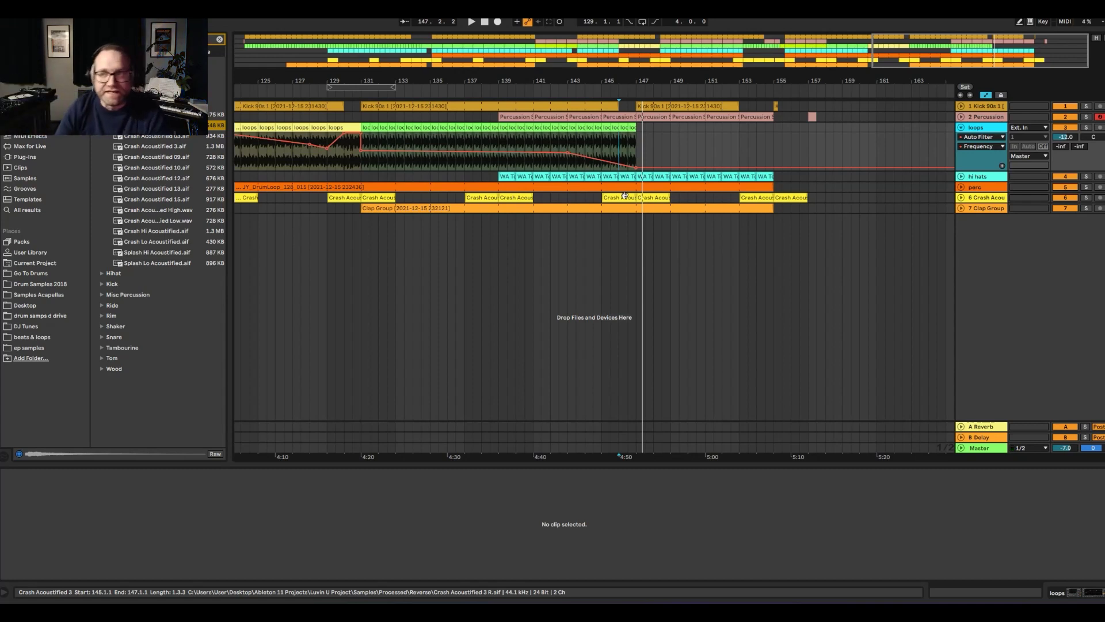
pyautogui.press('space')
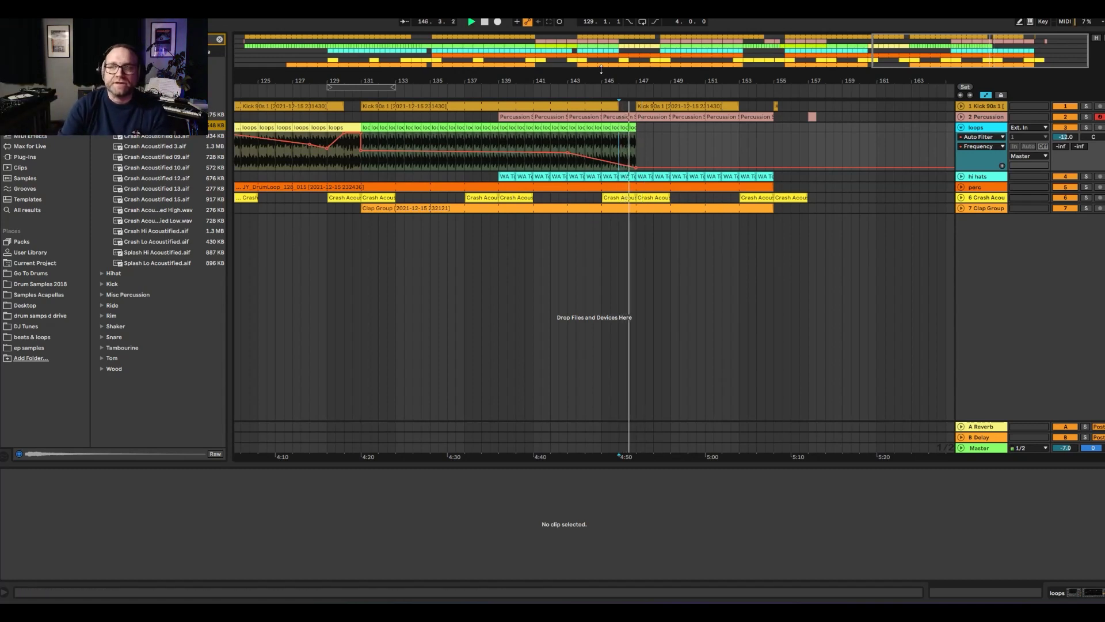
pyautogui.press('-')
pyautogui.press('-')
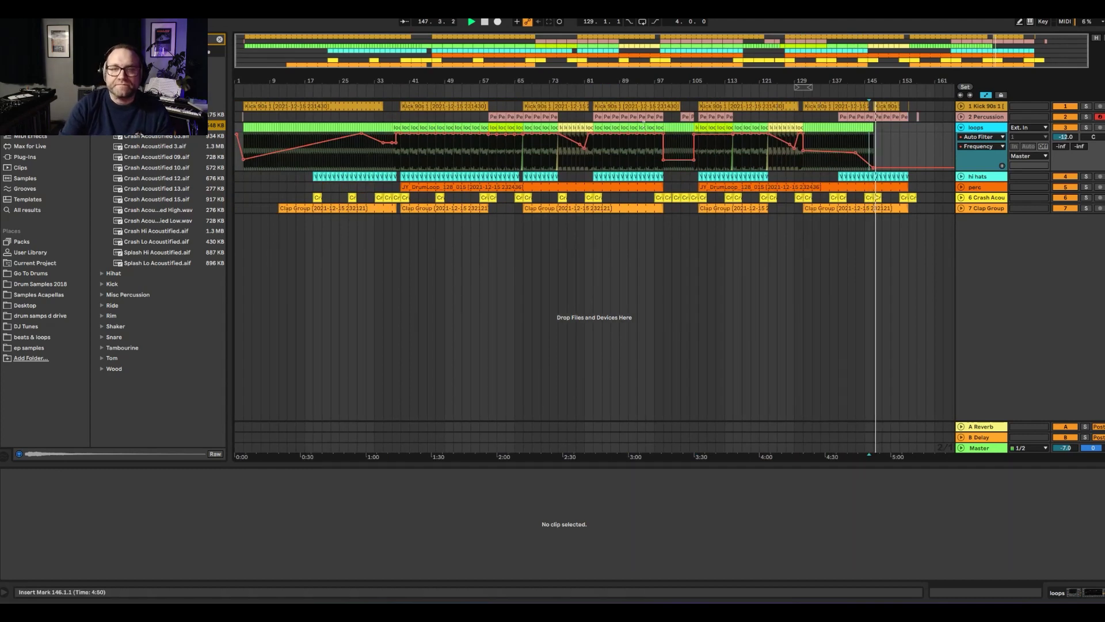